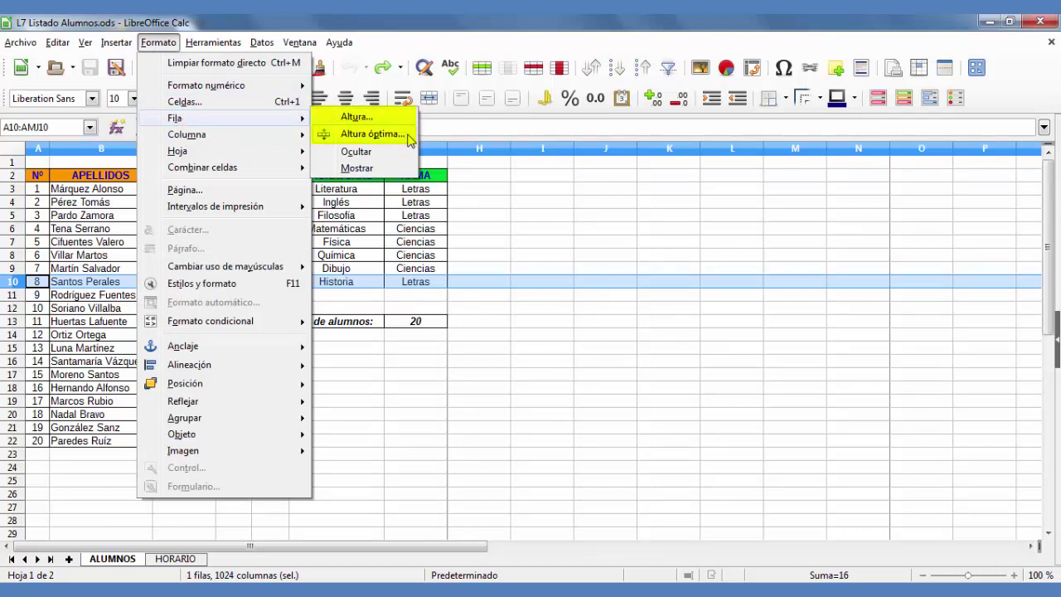
# Step: Increase the height of row 10 by a few increments and center the row's content vertically
pyautogui.rightClick(11, 288)
pyautogui.rightClick(12, 288)
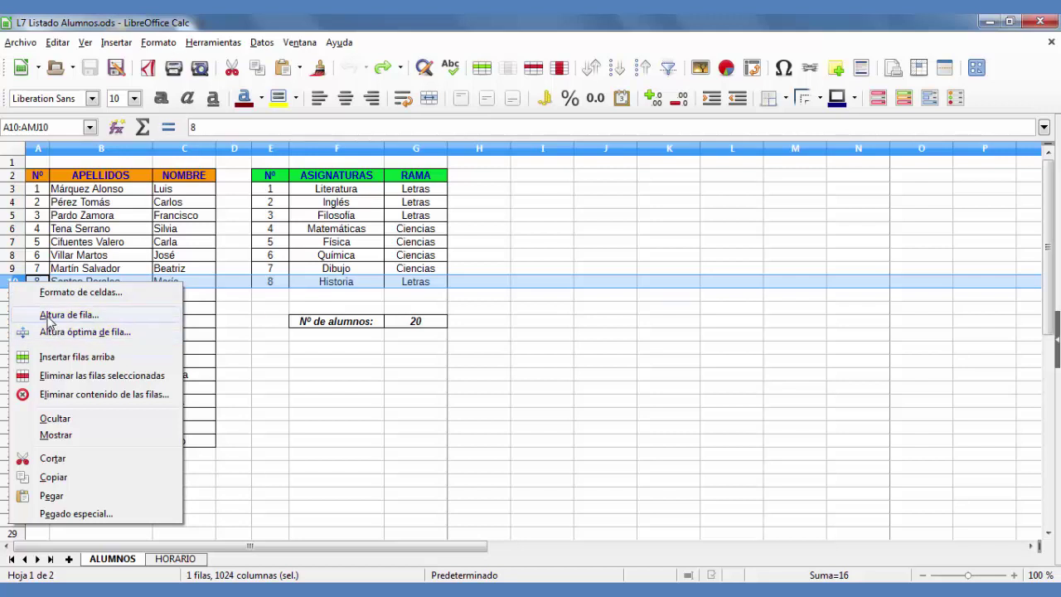
pyautogui.click(50, 316)
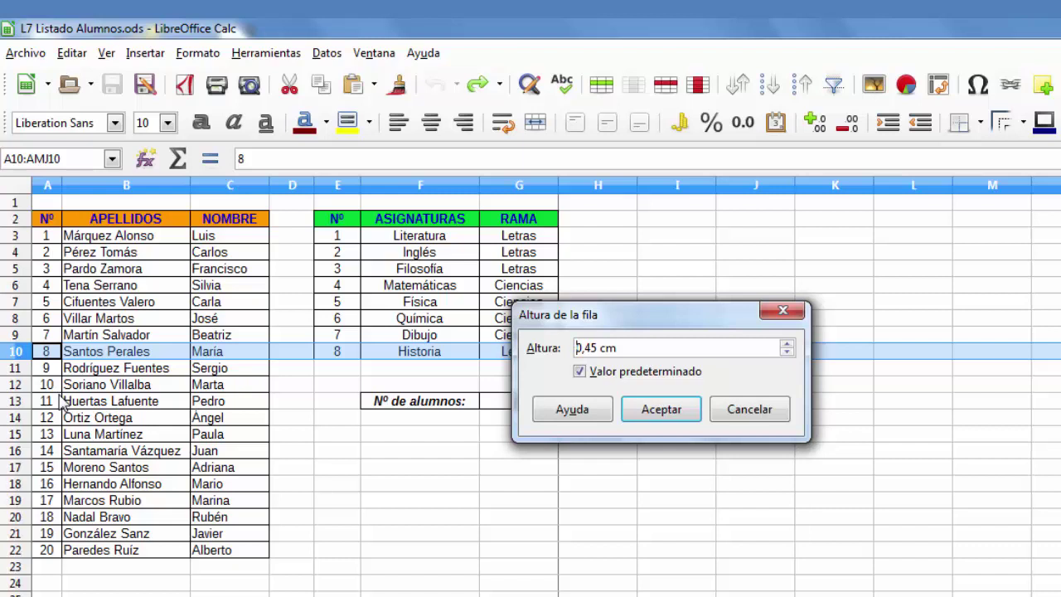
pyautogui.click(787, 345)
pyautogui.click(788, 345)
pyautogui.click(787, 345)
pyautogui.click(678, 412)
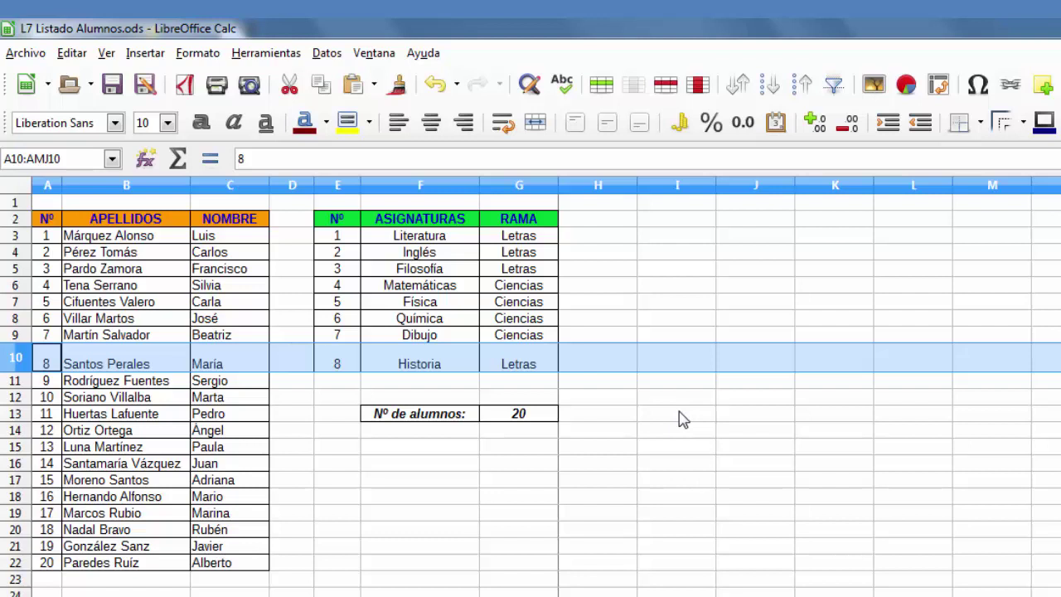
pyautogui.click(604, 133)
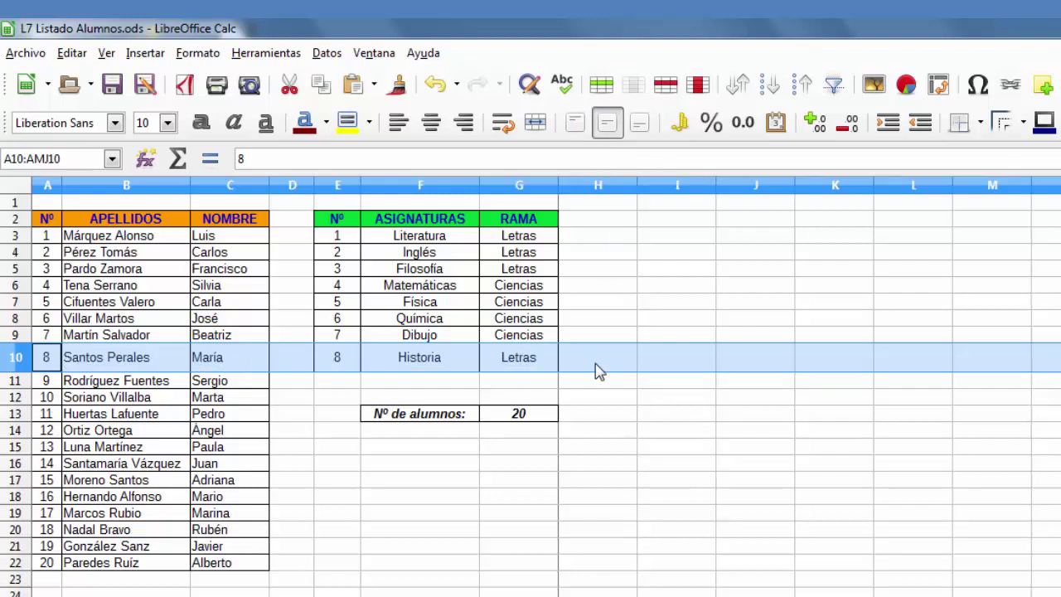
# Step: Set the height of the non-adjacent rows 4 and 8 to 1.10 cm in a single operation
pyautogui.click(12, 256)
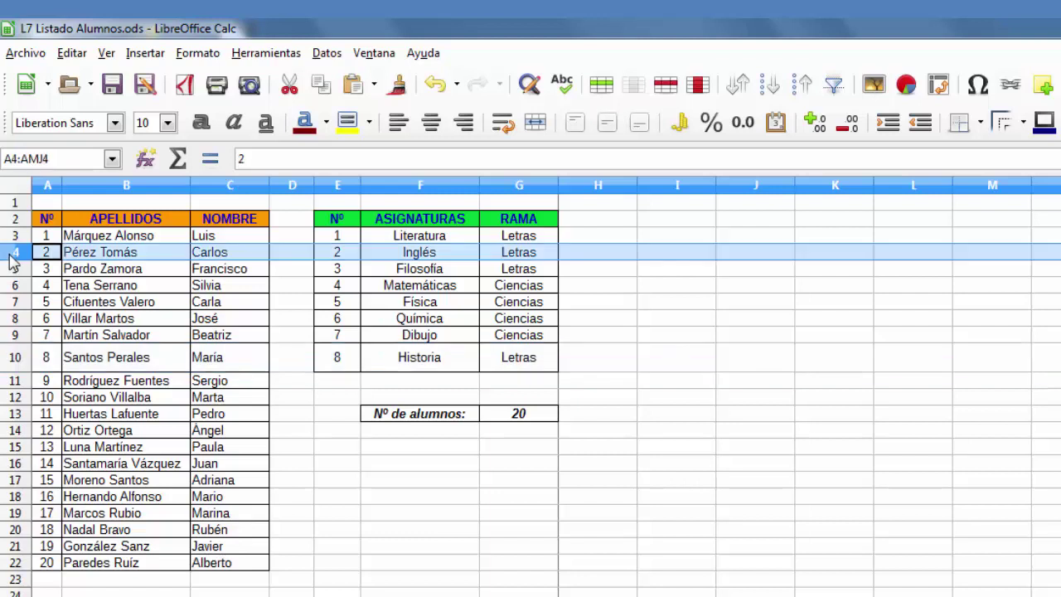
pyautogui.keyDown('ctrl'); pyautogui.click(15, 319); pyautogui.keyUp('ctrl')
pyautogui.rightClick(15, 319)
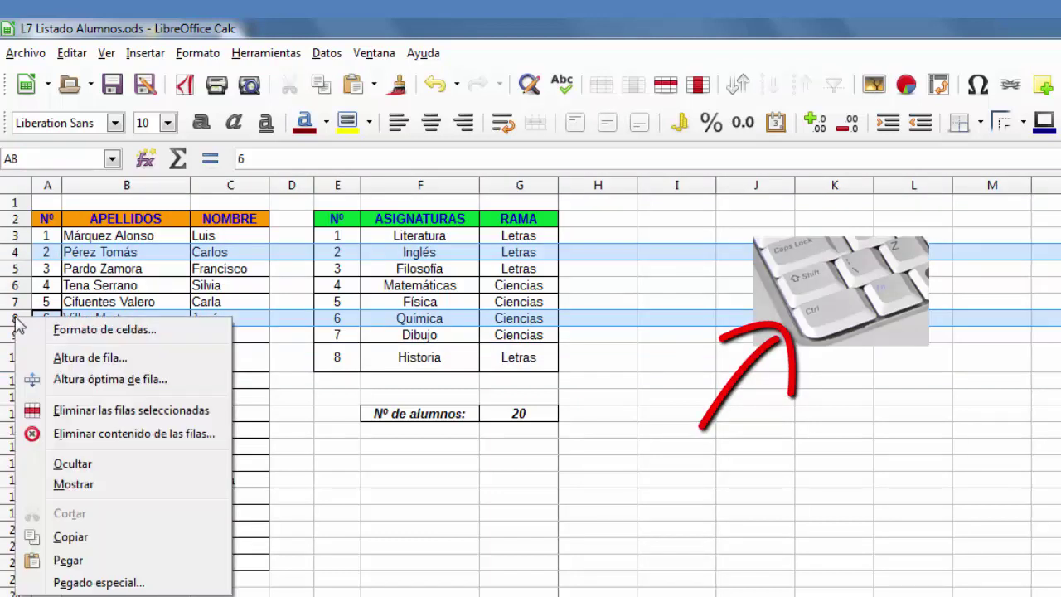
pyautogui.click(62, 357)
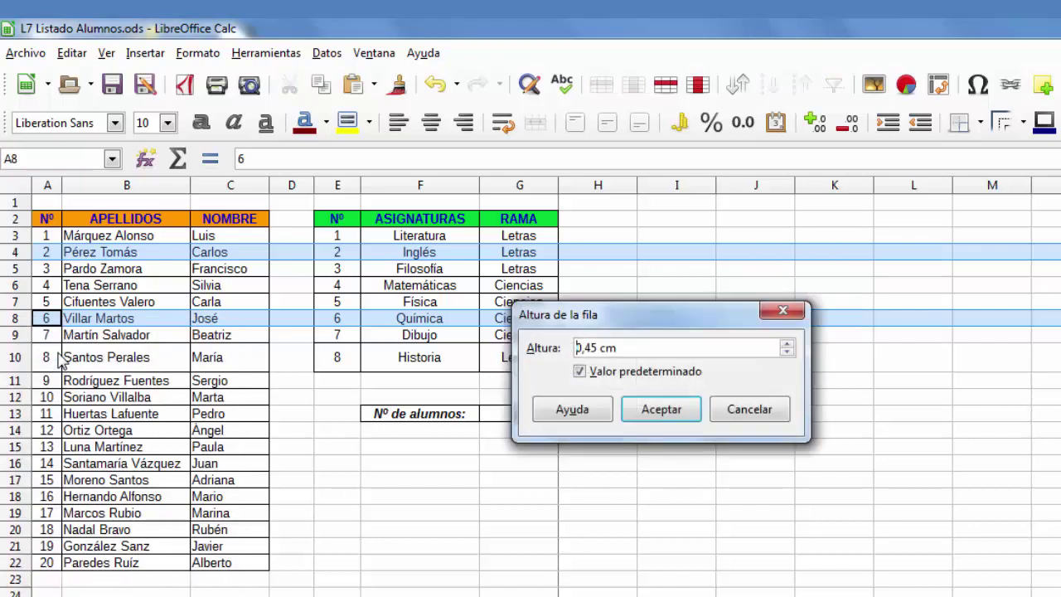
pyautogui.click(786, 344)
pyautogui.click(786, 343)
pyautogui.click(785, 344)
pyautogui.click(786, 344)
pyautogui.click(786, 344)
pyautogui.click(785, 344)
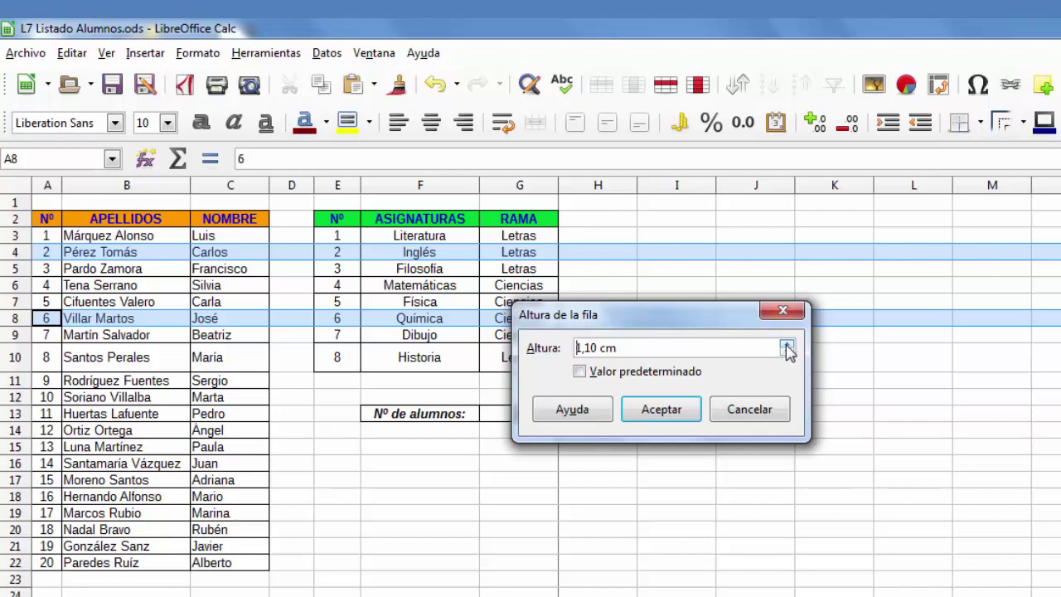
pyautogui.click(669, 414)
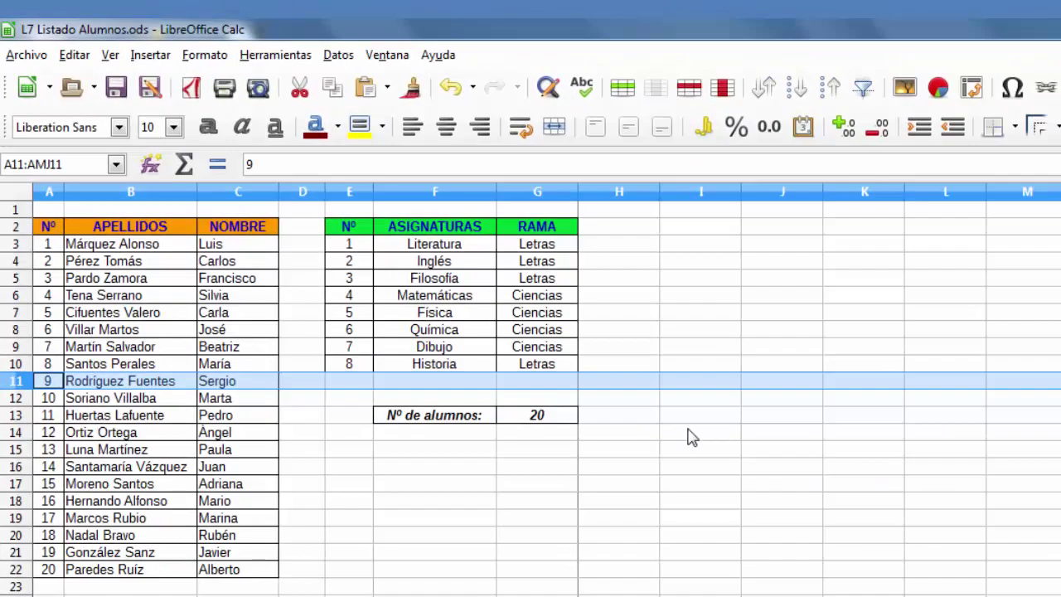
# Step: Stretch row 11 by its lower edge to about four times the height of the other rows
pyautogui.click(183, 418)
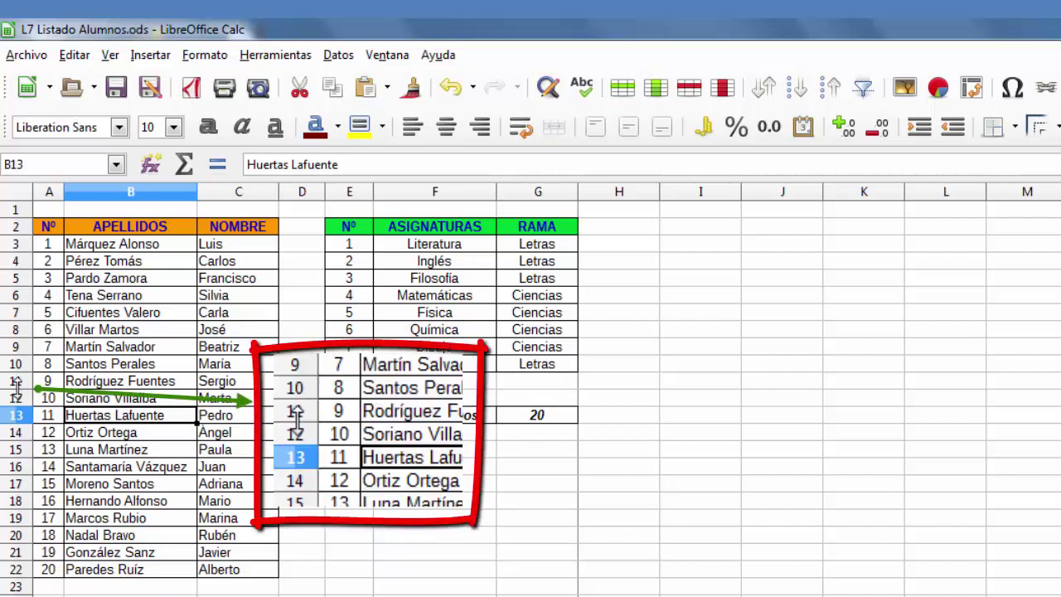
pyautogui.moveTo(16, 389); pyautogui.dragTo(22, 437)
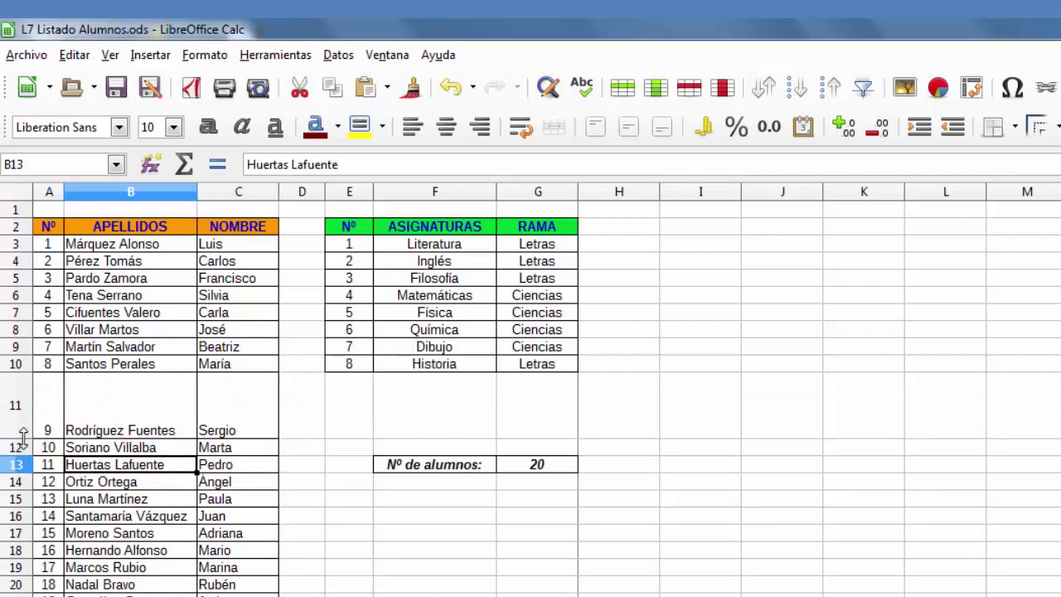
# Step: Reset row 11 to its optimal height with the default 0.0 cm addition, and undo the last change
pyautogui.click(16, 406)
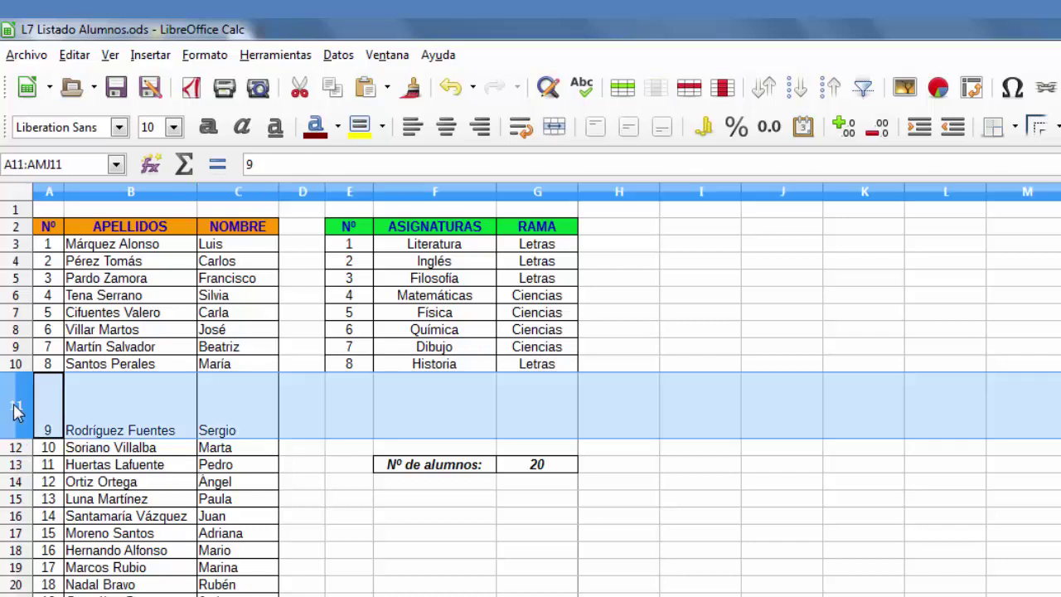
pyautogui.rightClick(16, 410)
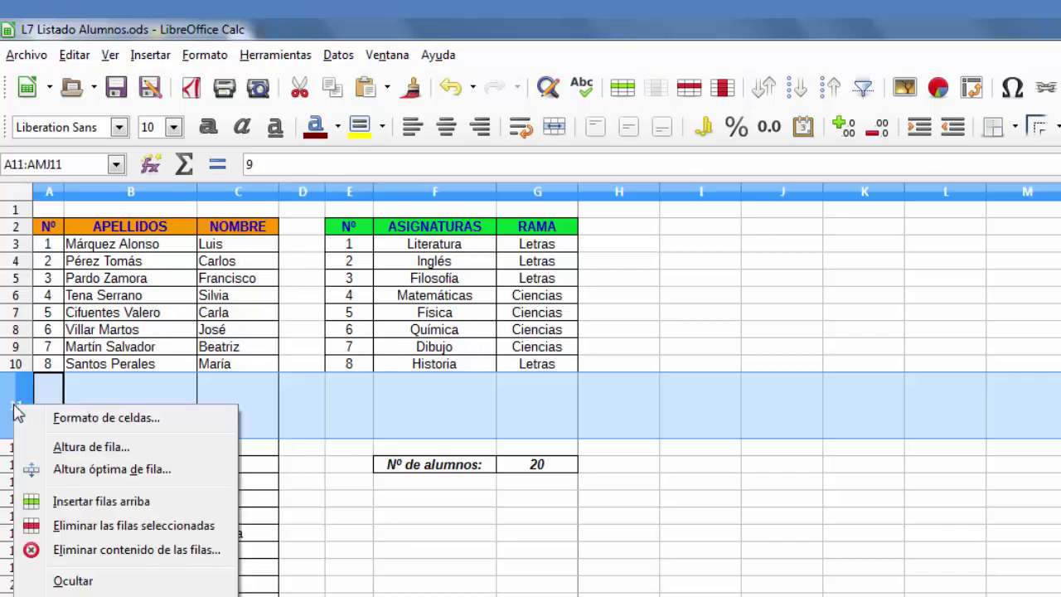
pyautogui.click(117, 471)
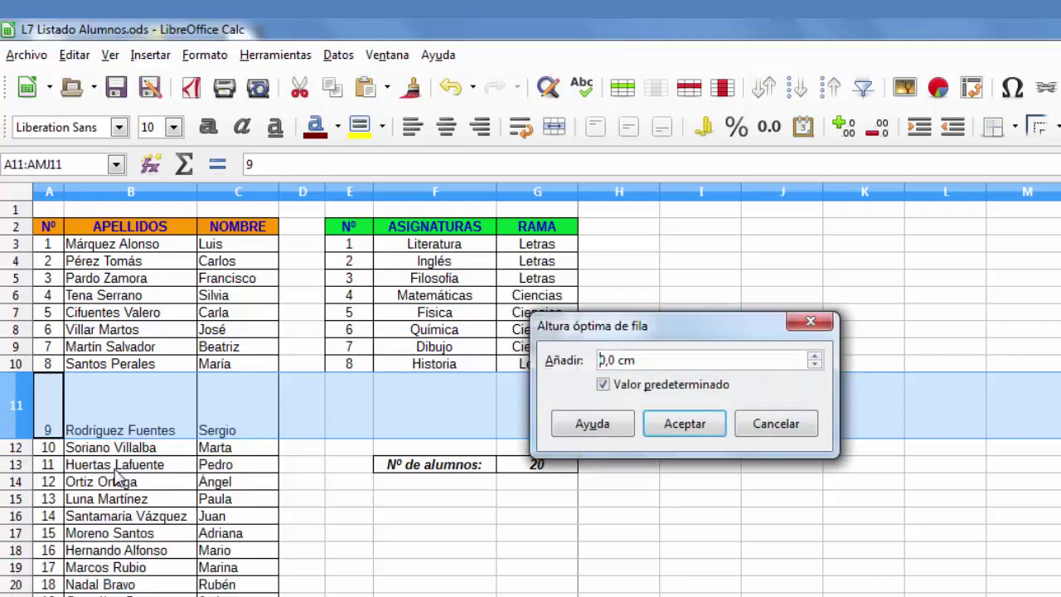
pyautogui.click(685, 424)
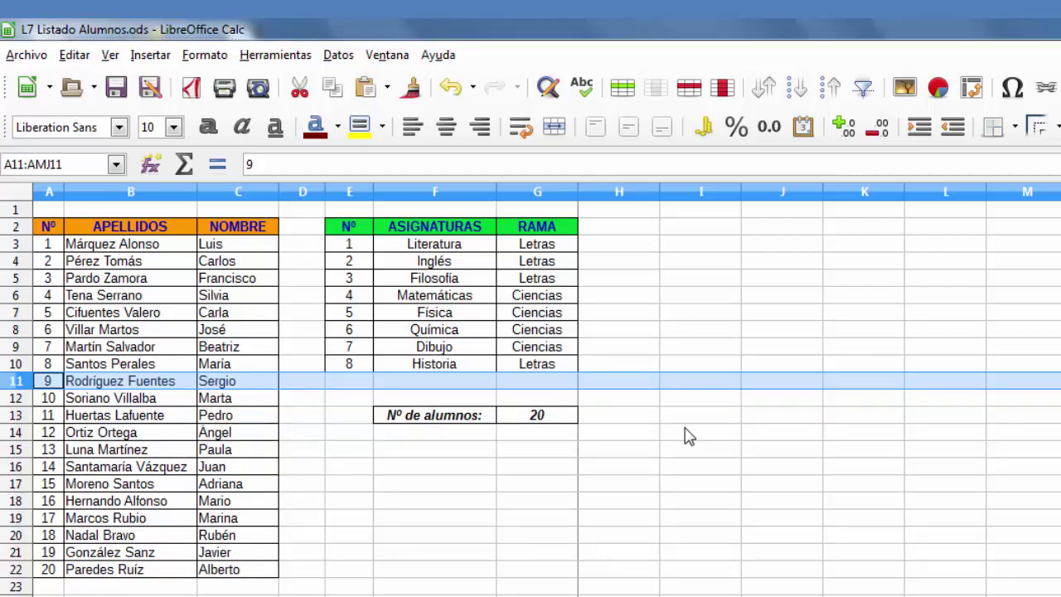
pyautogui.hotkey('ctrl', 'z')
# Step: Apply optimal height to row 11 with 1 cm added, and center its content vertically
pyautogui.click(13, 381)
pyautogui.rightClick(11, 383)
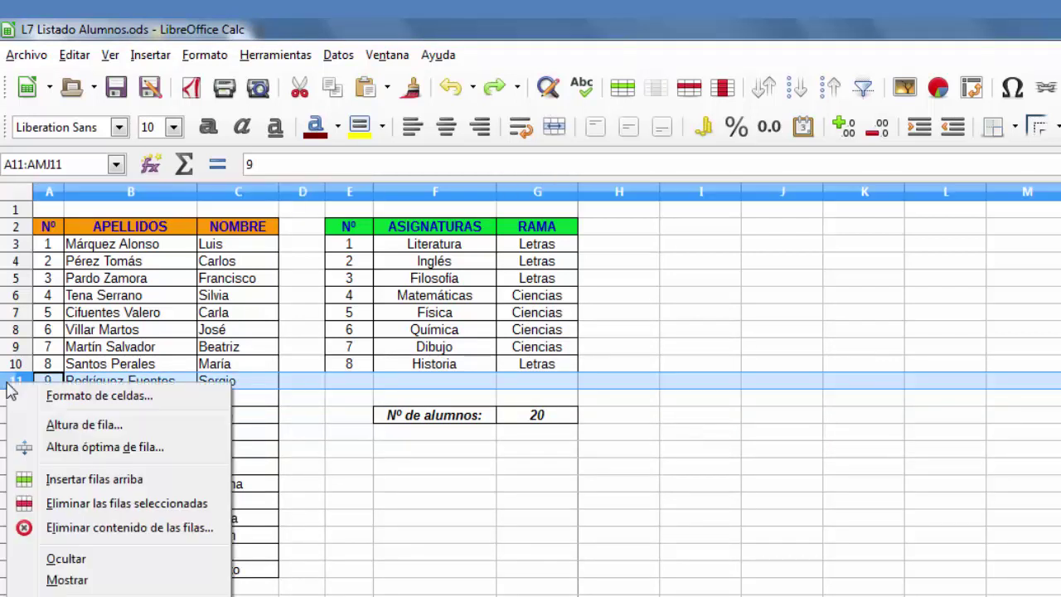
pyautogui.click(72, 447)
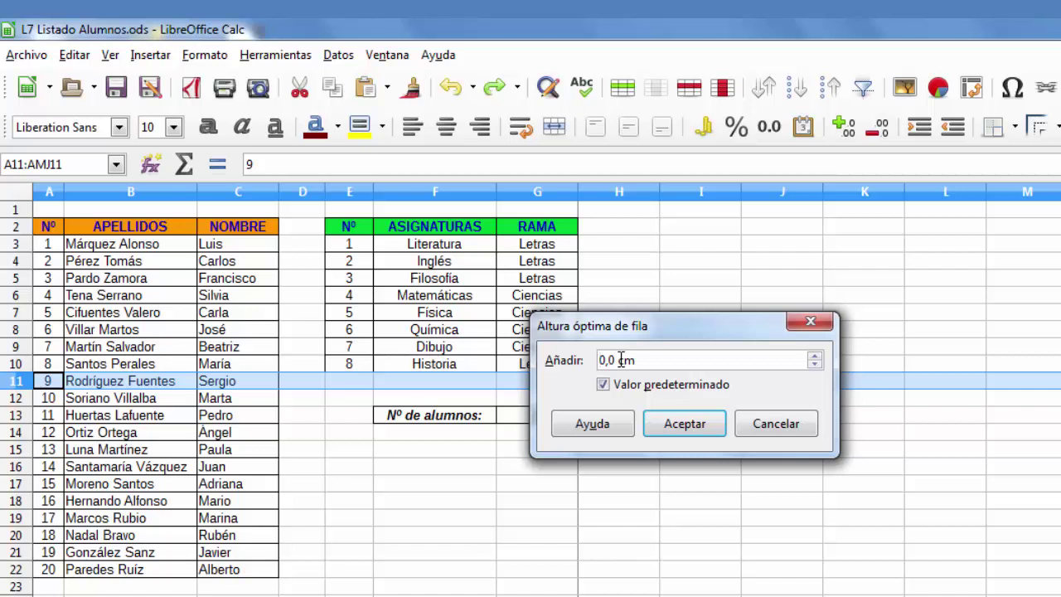
pyautogui.write('1')
pyautogui.click(694, 428)
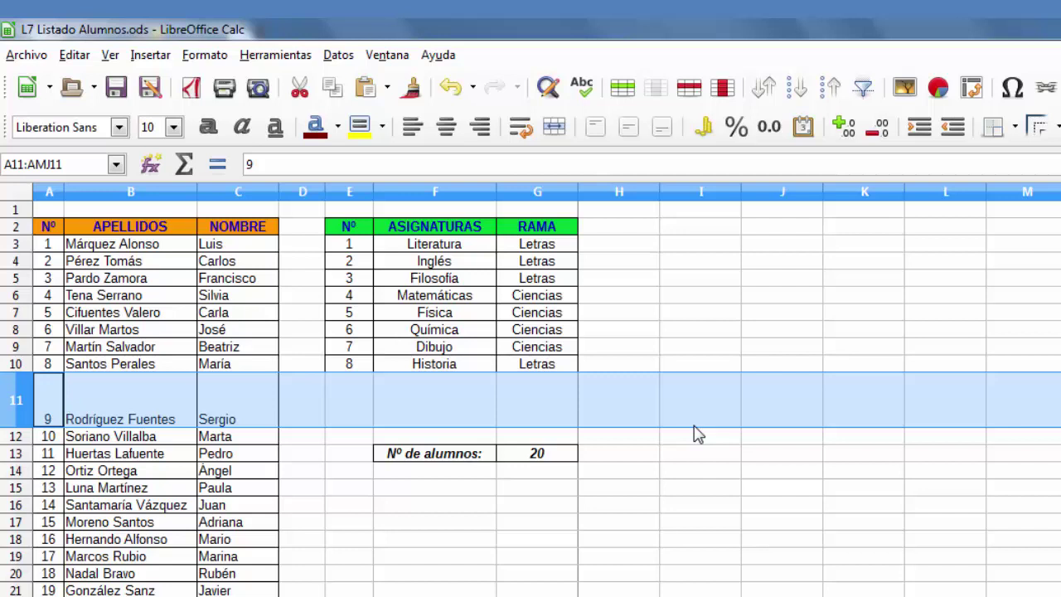
pyautogui.click(635, 131)
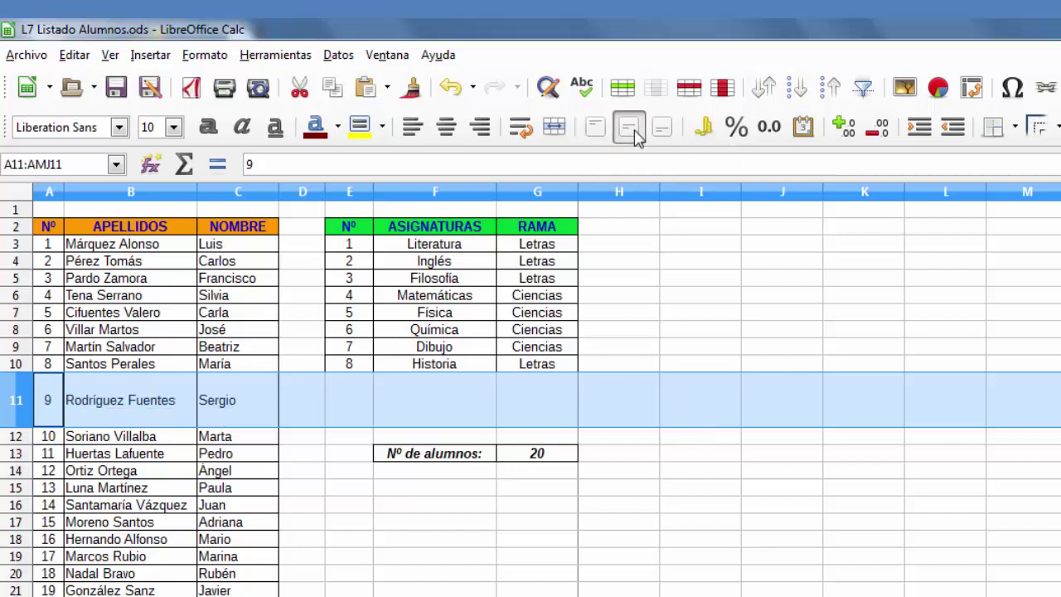
# Step: Change the amount added to row 11's optimal height to 7 cm
pyautogui.rightClick(11, 401)
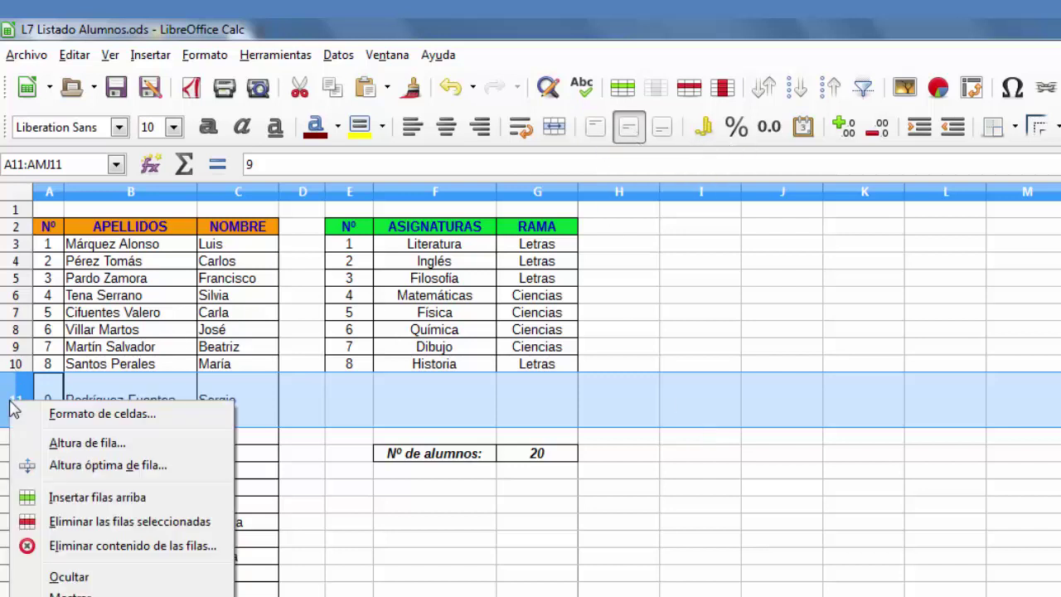
pyautogui.click(88, 466)
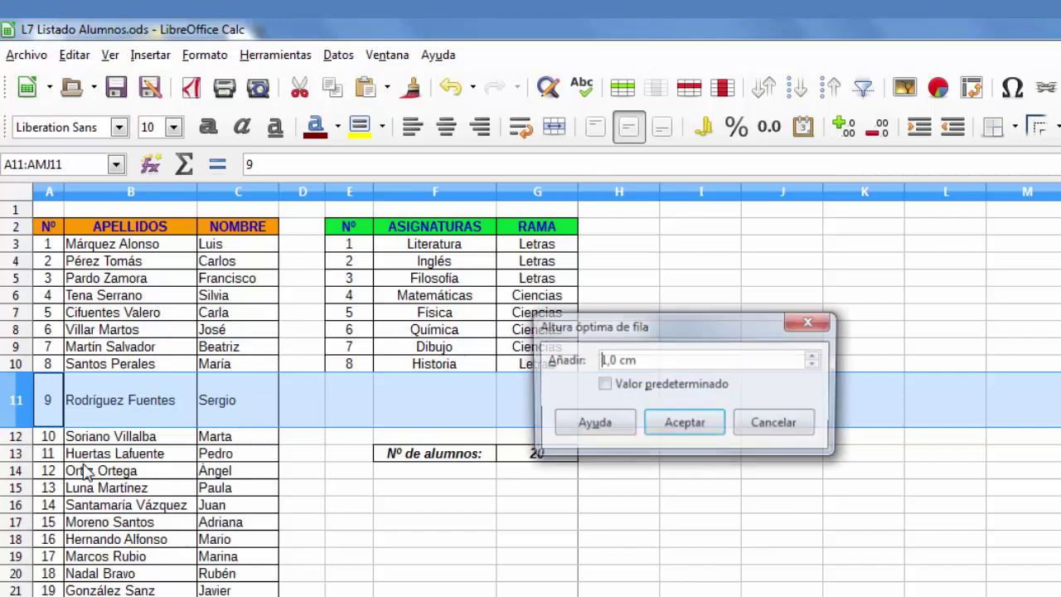
pyautogui.click(604, 358)
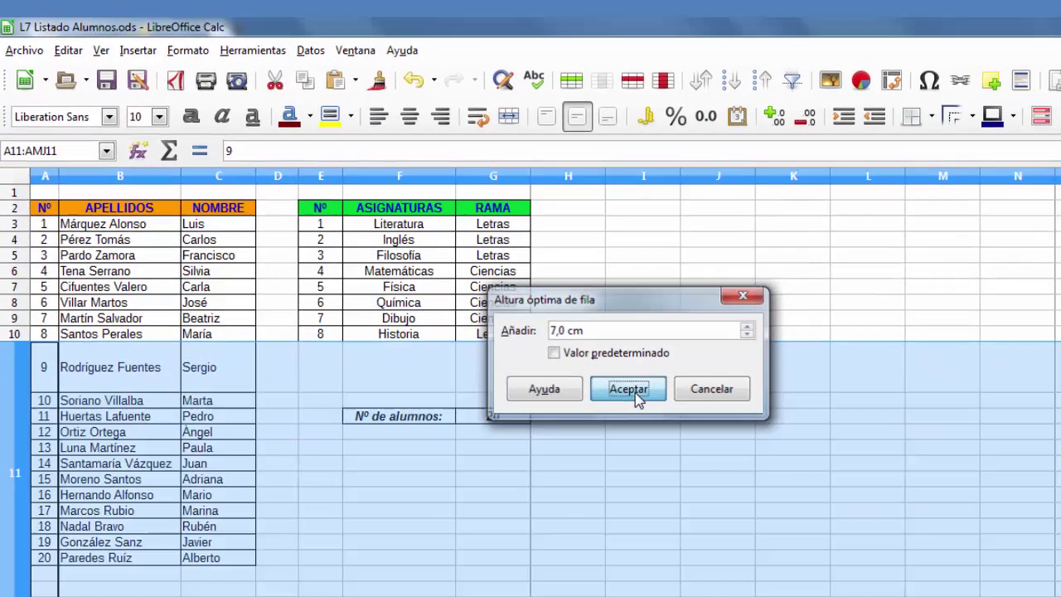
pyautogui.click(693, 429)
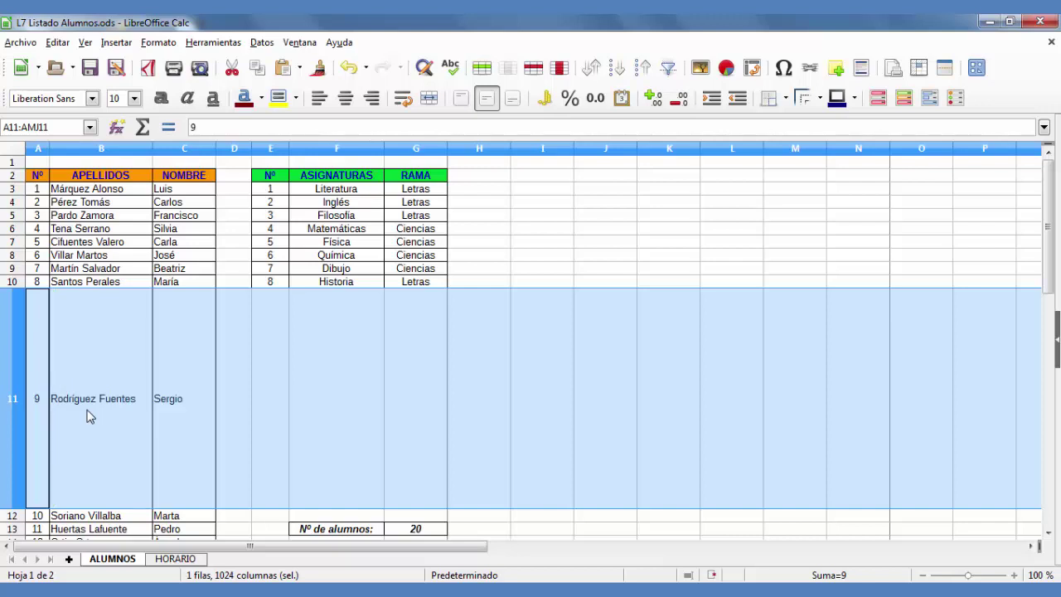
# Step: Undo the height and alignment changes made to row 11 and select an empty cell outside the tables
pyautogui.click(350, 67)
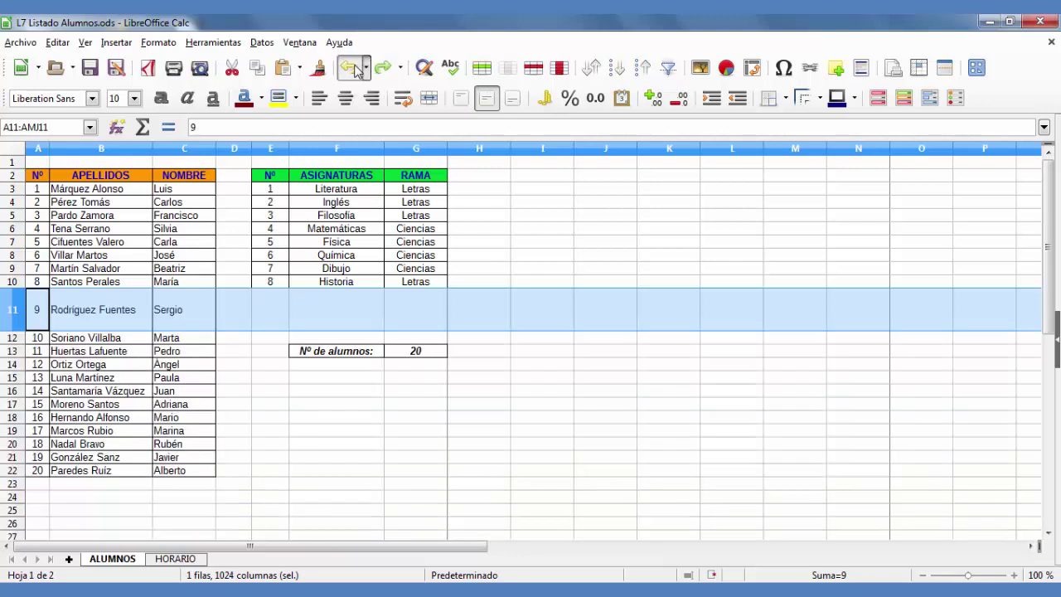
pyautogui.click(350, 68)
pyautogui.click(567, 246)
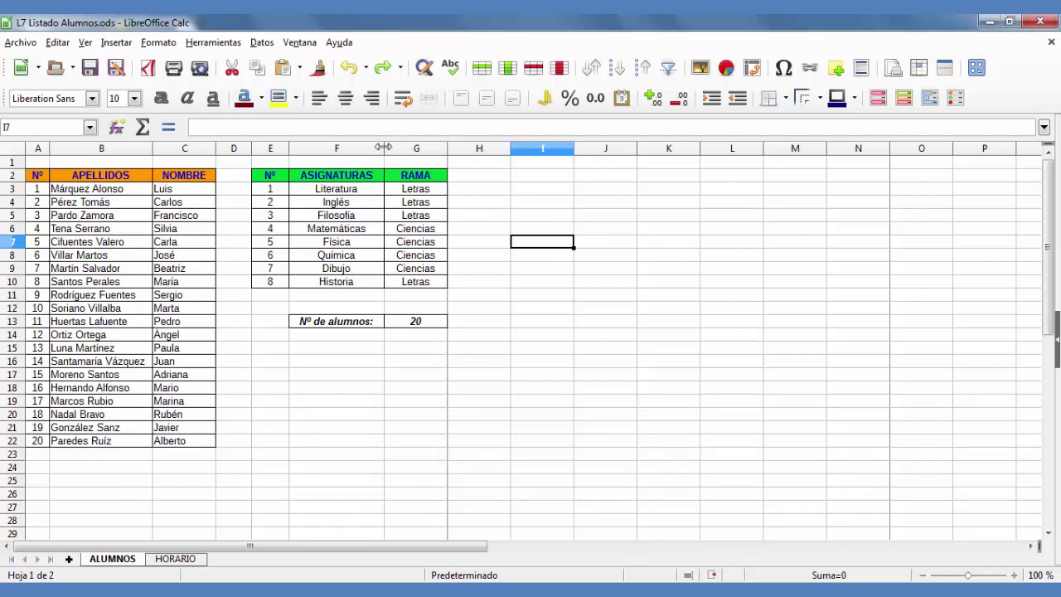
# Step: Narrow the ASIGNATURAS column F by its edge, and refit it to its optimal width with the default 0.2 cm addition
pyautogui.moveTo(383, 147); pyautogui.dragTo(331, 159)
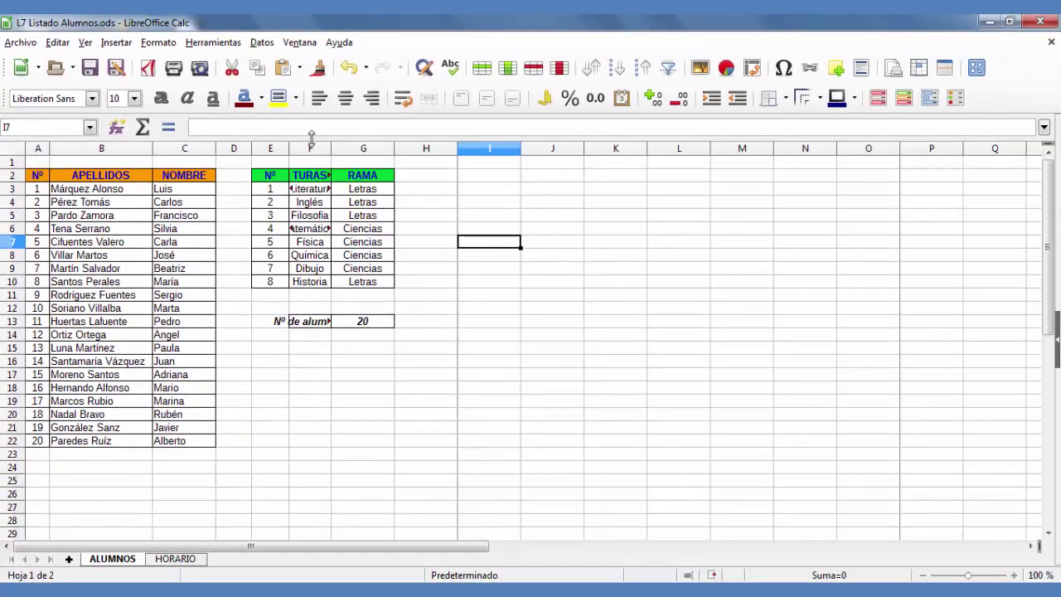
pyautogui.click(312, 148)
pyautogui.rightClick(313, 150)
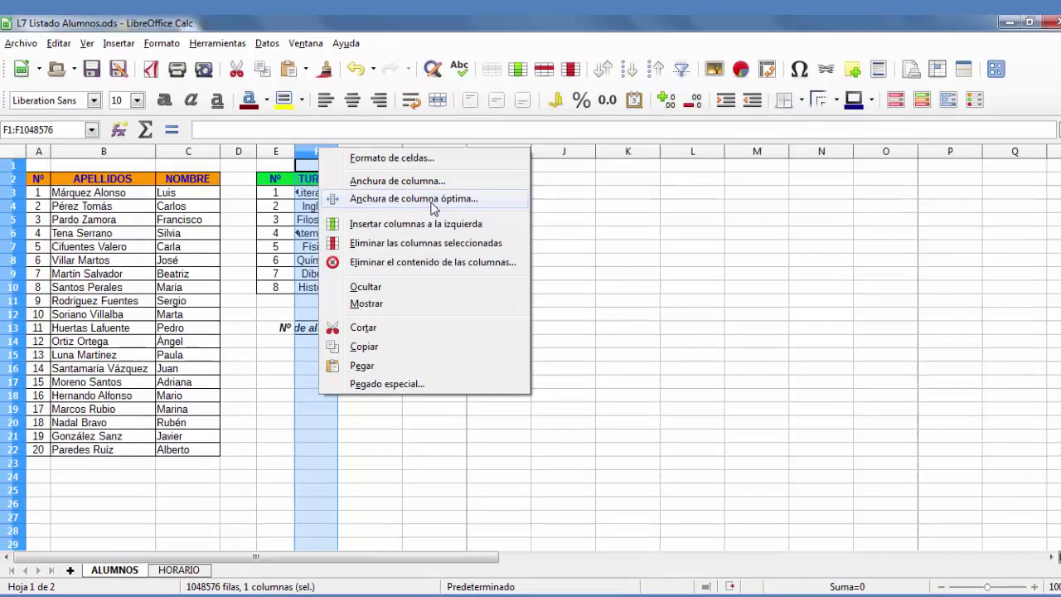
pyautogui.click(423, 196)
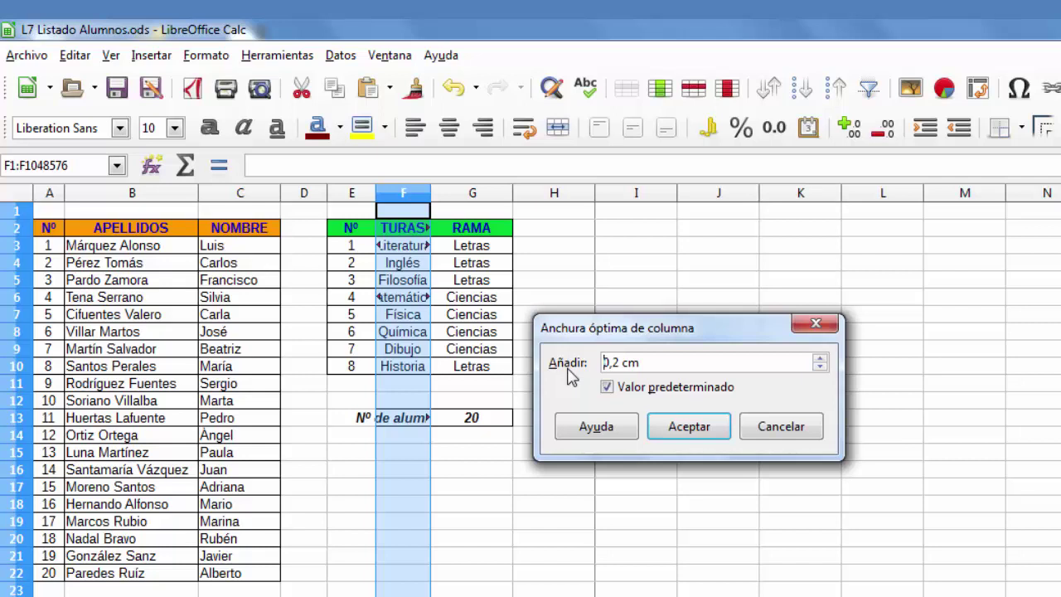
pyautogui.click(714, 438)
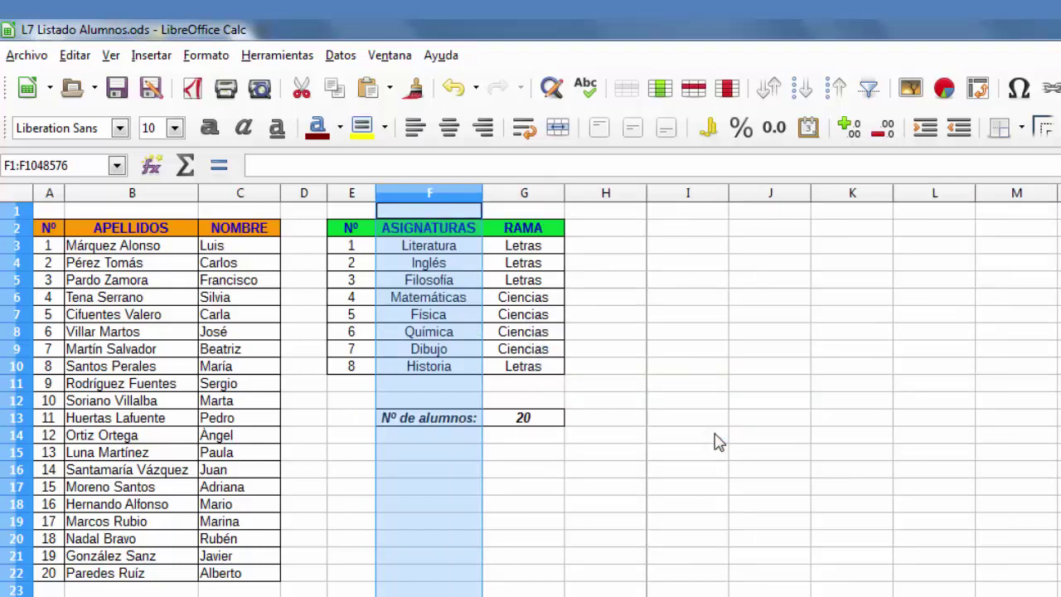
pyautogui.click(718, 442)
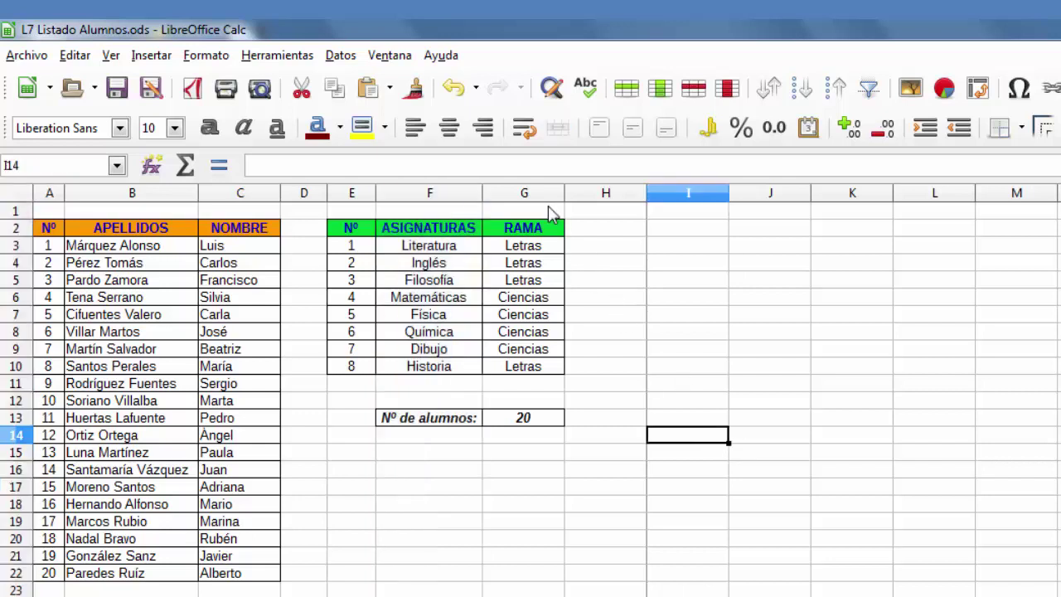
# Step: Set the width of the RAMA column G to 4 cm
pyautogui.click(533, 195)
pyautogui.rightClick(535, 201)
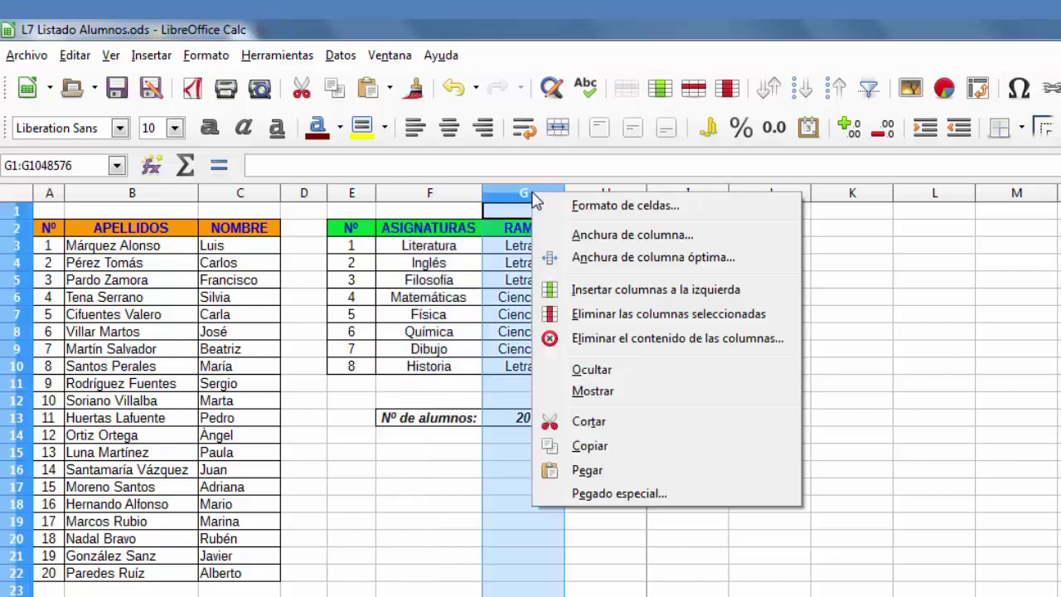
pyautogui.click(635, 236)
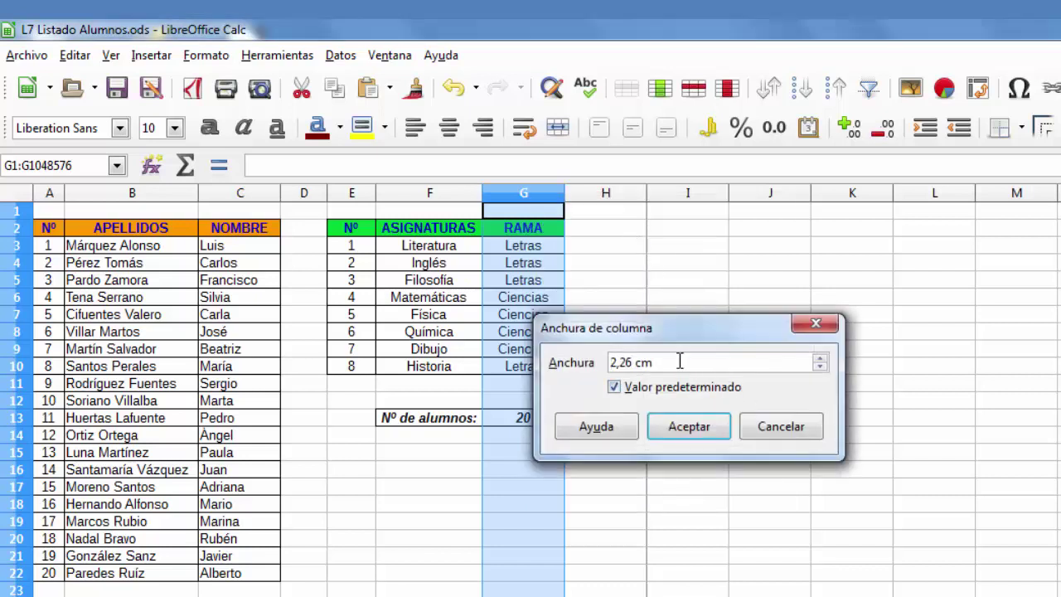
pyautogui.moveTo(680, 362); pyautogui.dragTo(578, 354)
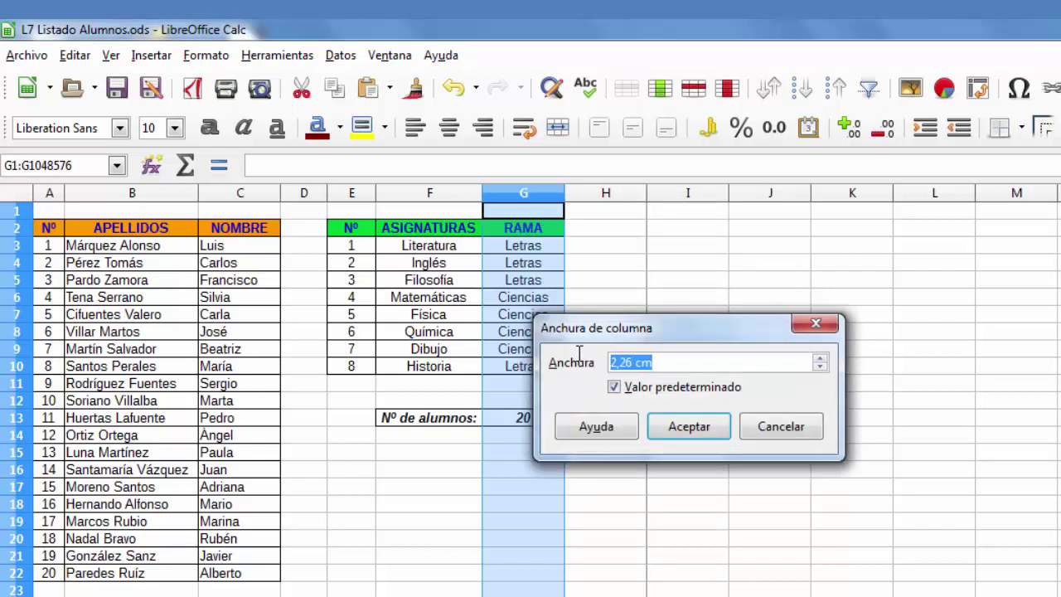
pyautogui.write('4')
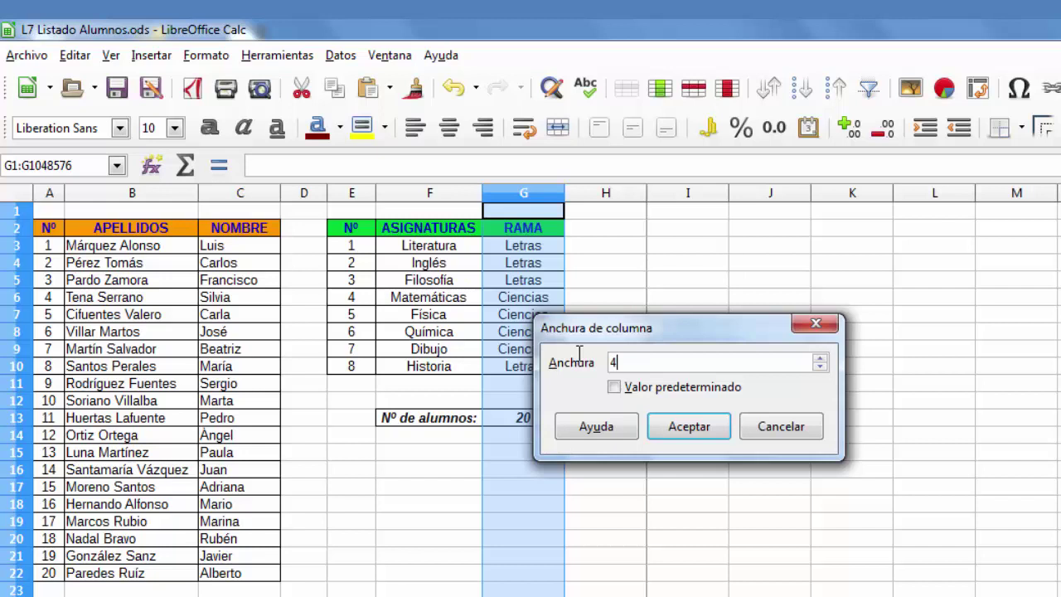
pyautogui.click(691, 428)
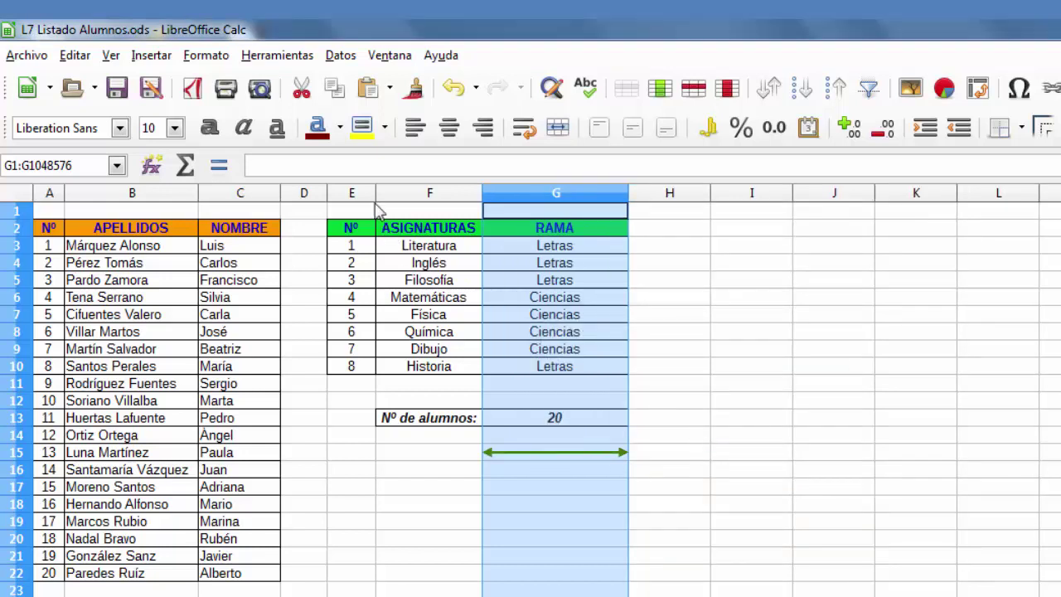
# Step: Set the width of columns E to G to 4 cm
pyautogui.moveTo(355, 193); pyautogui.dragTo(562, 203)
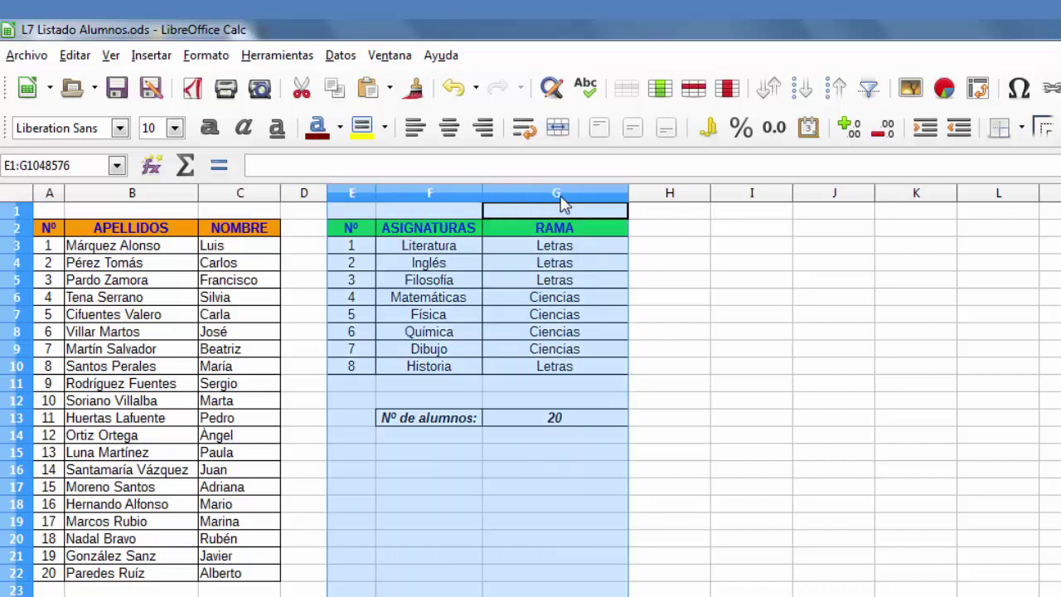
pyautogui.rightClick(562, 203)
pyautogui.click(631, 240)
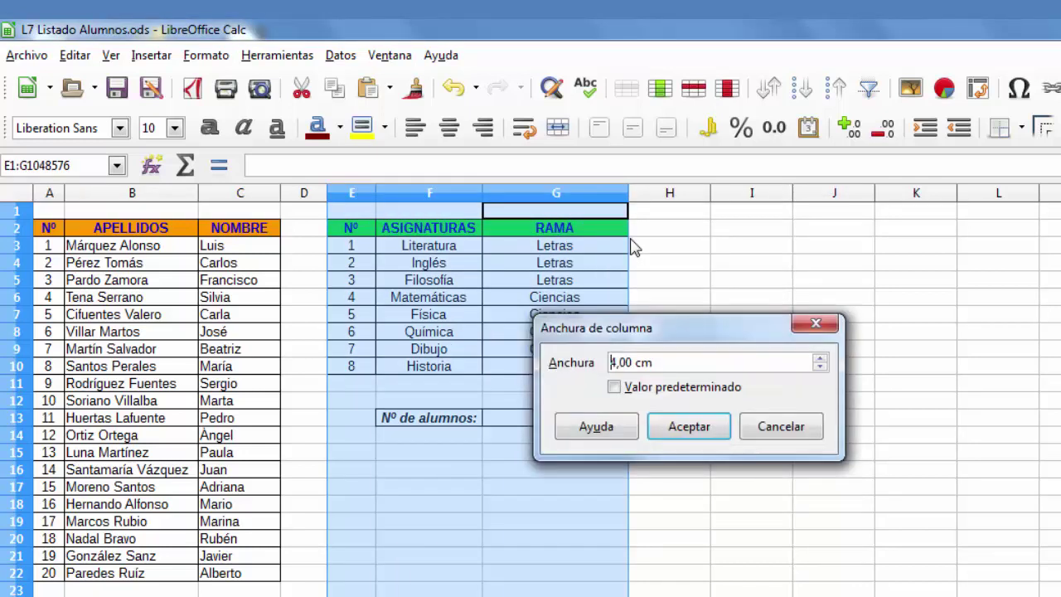
pyautogui.click(695, 438)
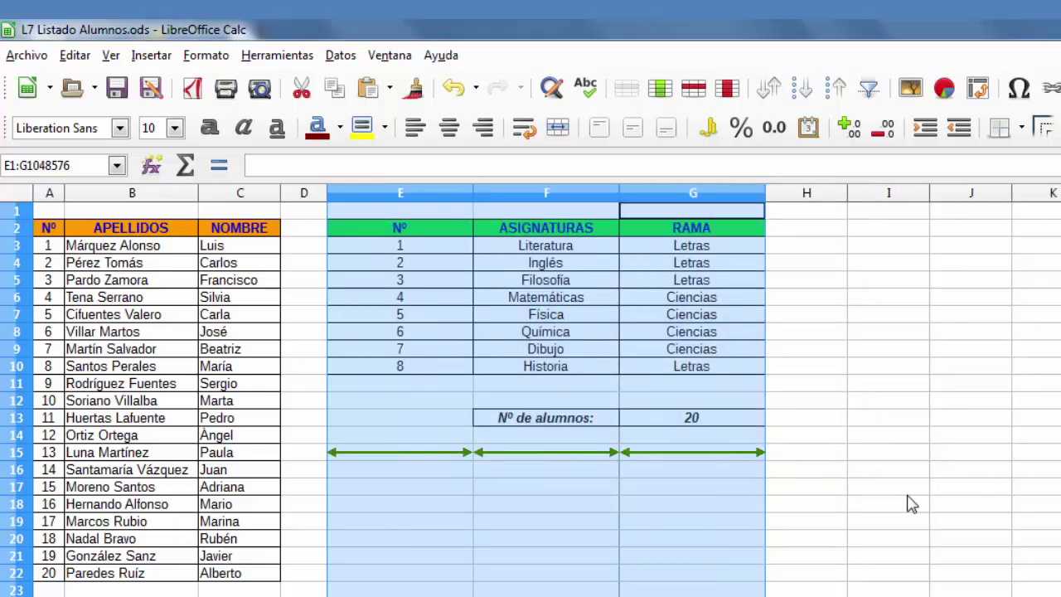
# Step: Fit columns E to G to their optimal width with the default 0.2 cm addition and clear the column selection
pyautogui.rightClick(672, 196)
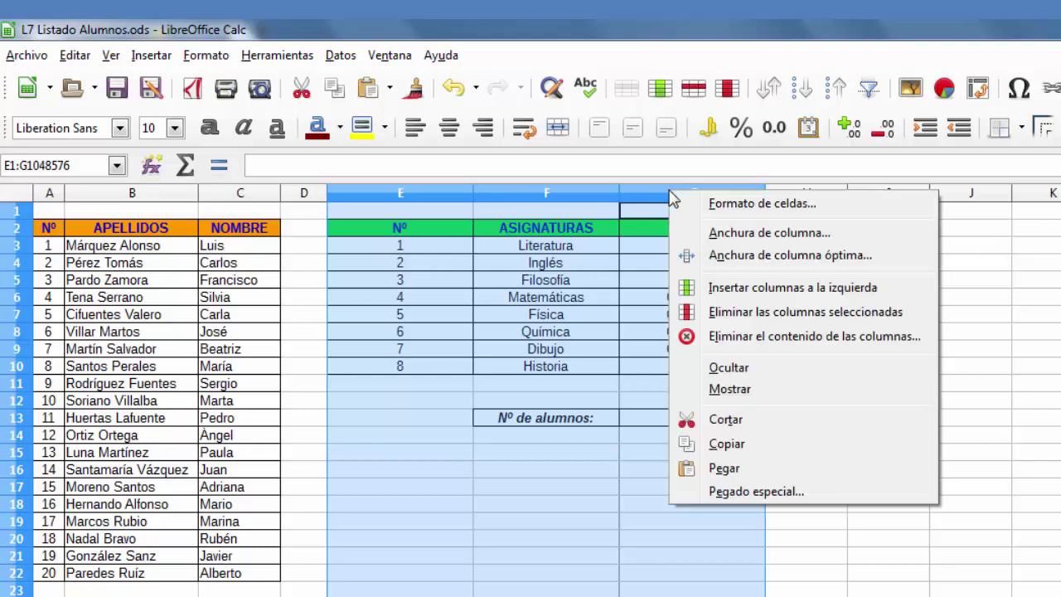
pyautogui.click(735, 260)
pyautogui.click(711, 426)
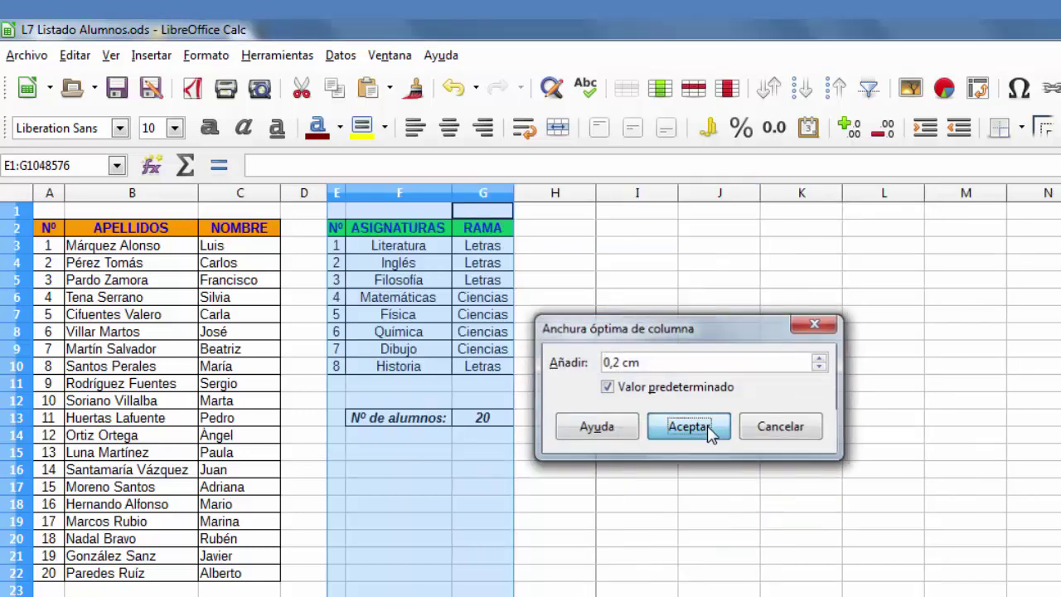
pyautogui.click(690, 273)
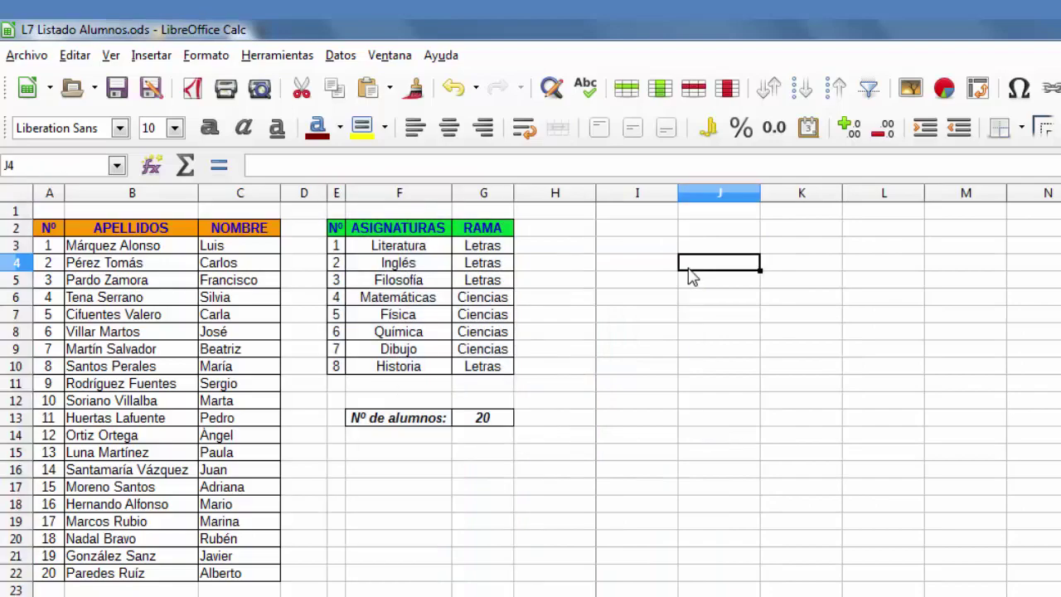
# Step: Undo the last three column width changes and save the spreadsheet
pyautogui.click(454, 87)
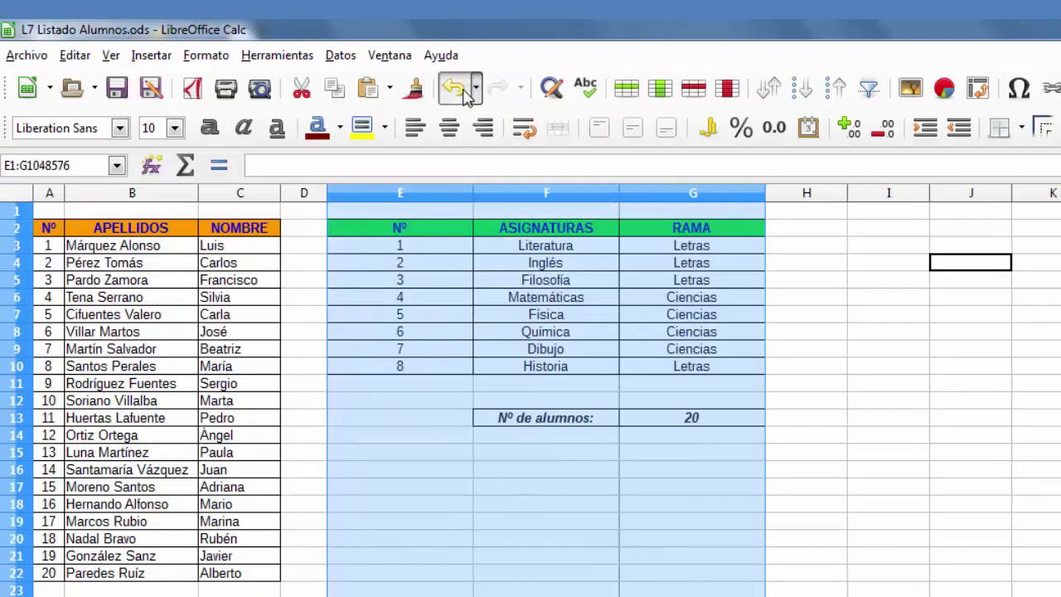
pyautogui.click(454, 87)
pyautogui.click(453, 87)
pyautogui.click(635, 257)
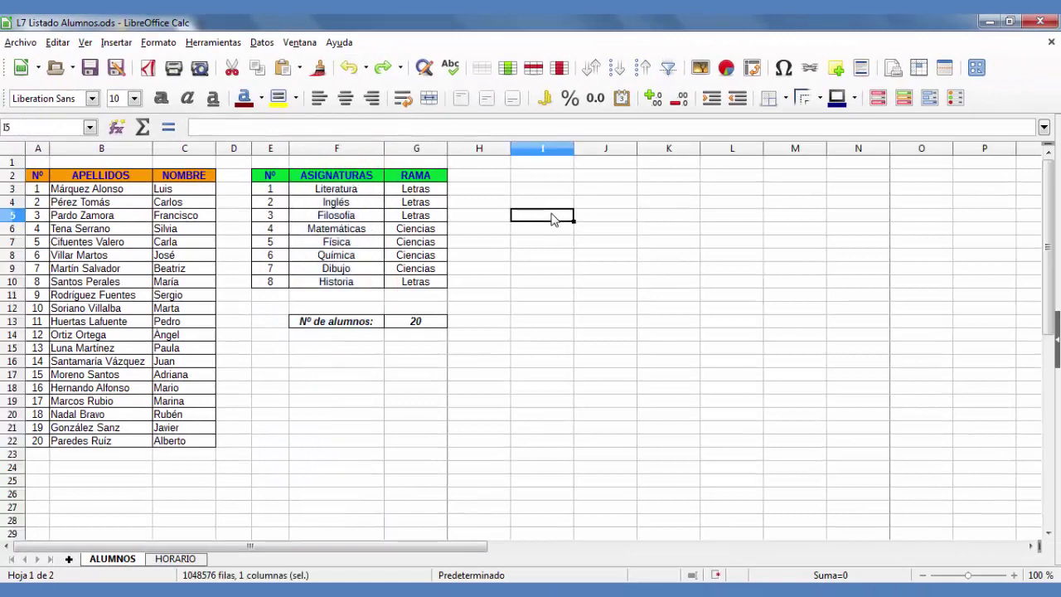
pyautogui.hotkey('ctrl', 's')
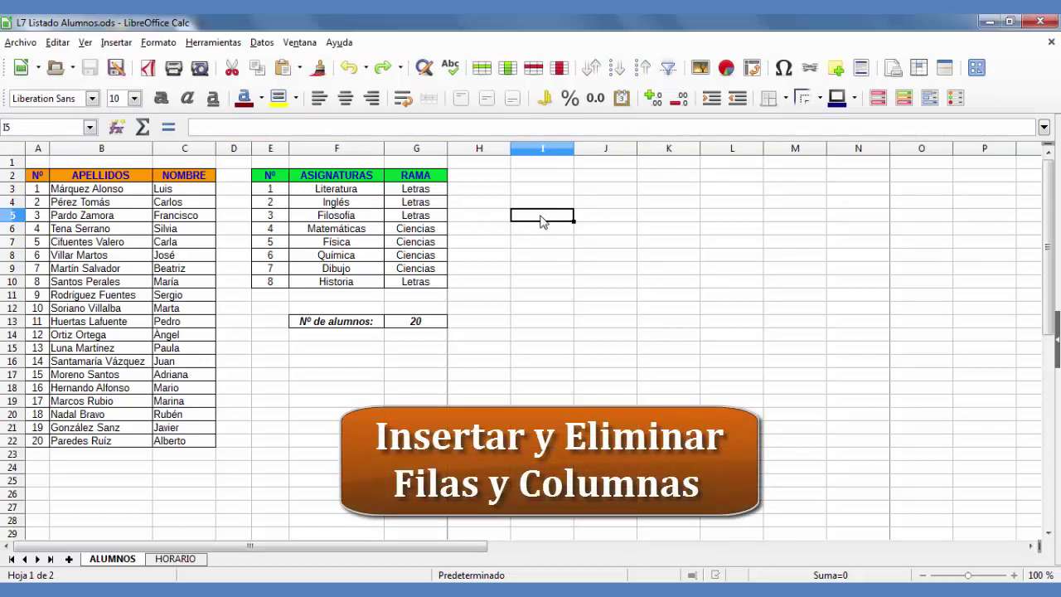
# Step: Insert a row above the twelfth student starting from cell B14, and undo the insertion
pyautogui.click(73, 335)
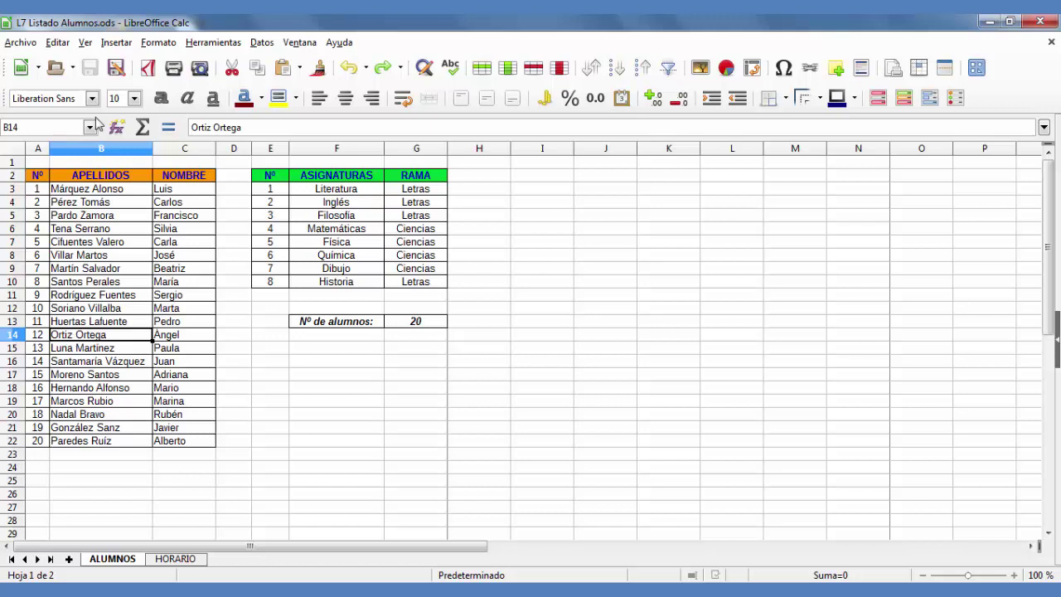
pyautogui.click(113, 44)
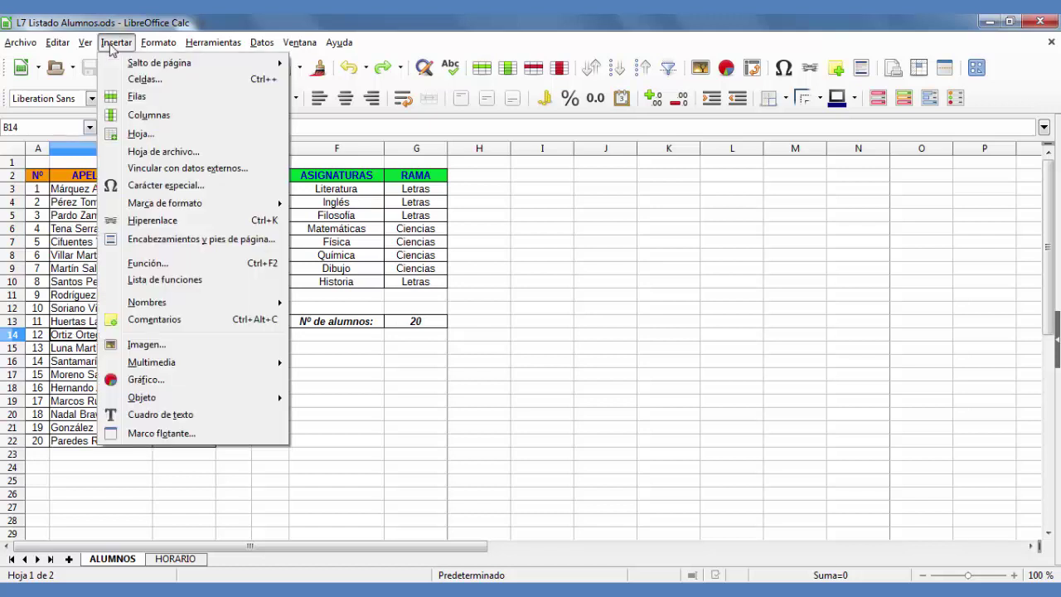
pyautogui.click(160, 98)
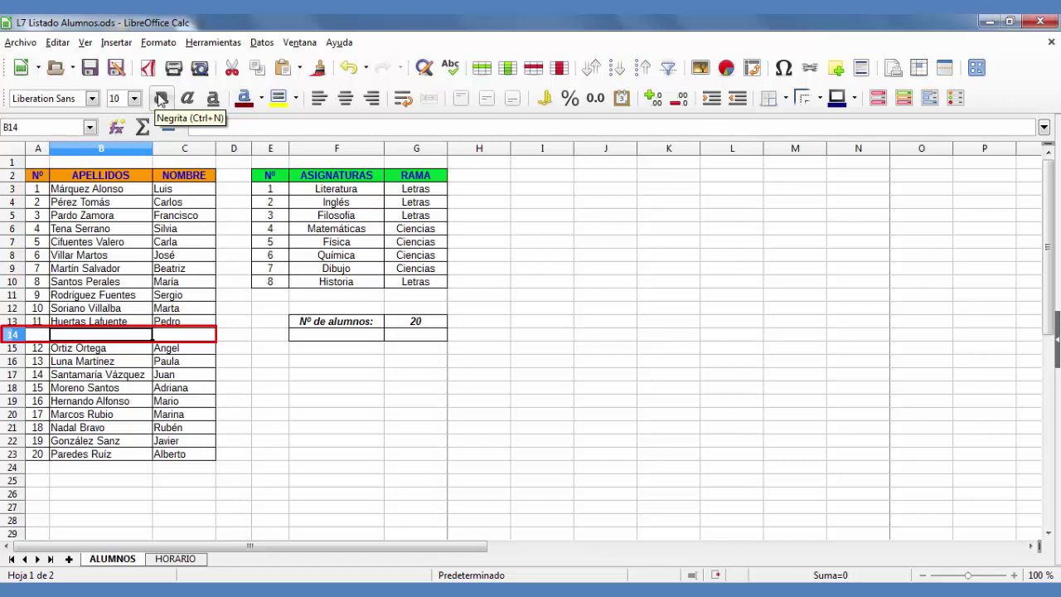
pyautogui.click(348, 67)
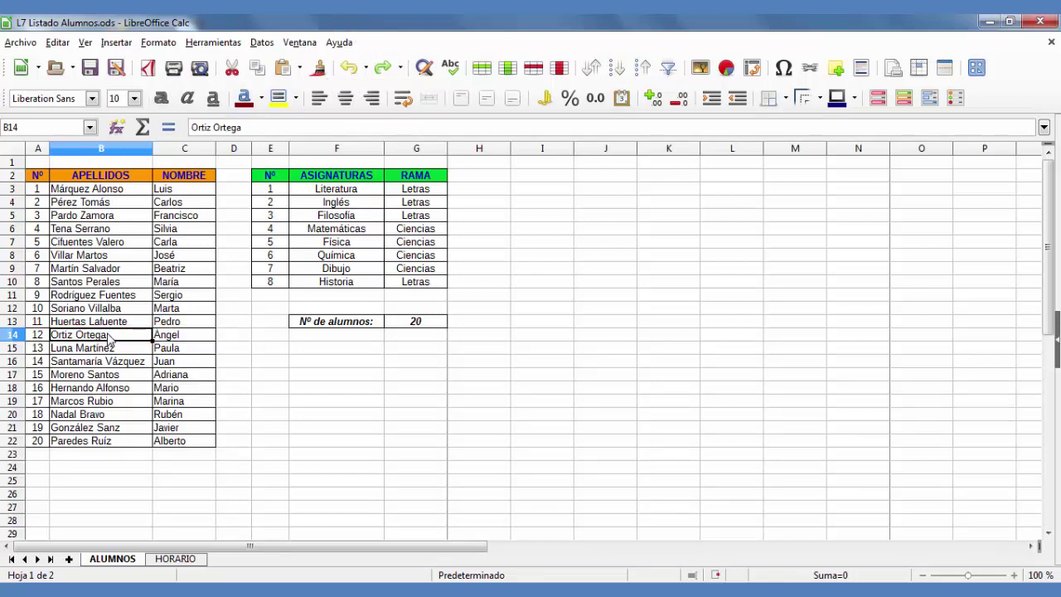
# Step: Insert cells at B14 with the option Toda la fila, and undo the insertion
pyautogui.rightClick(110, 337)
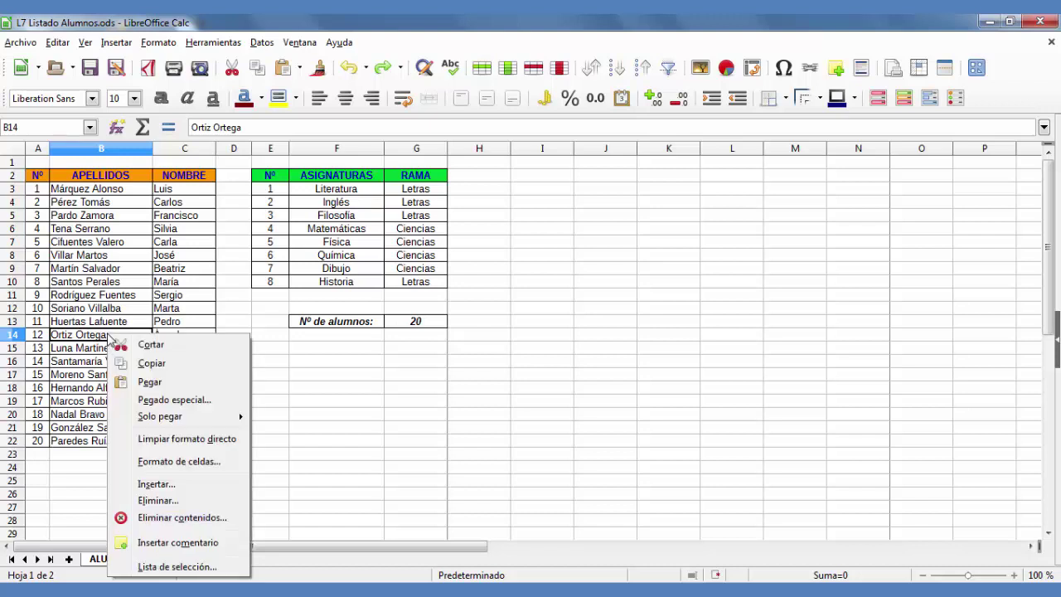
pyautogui.click(182, 484)
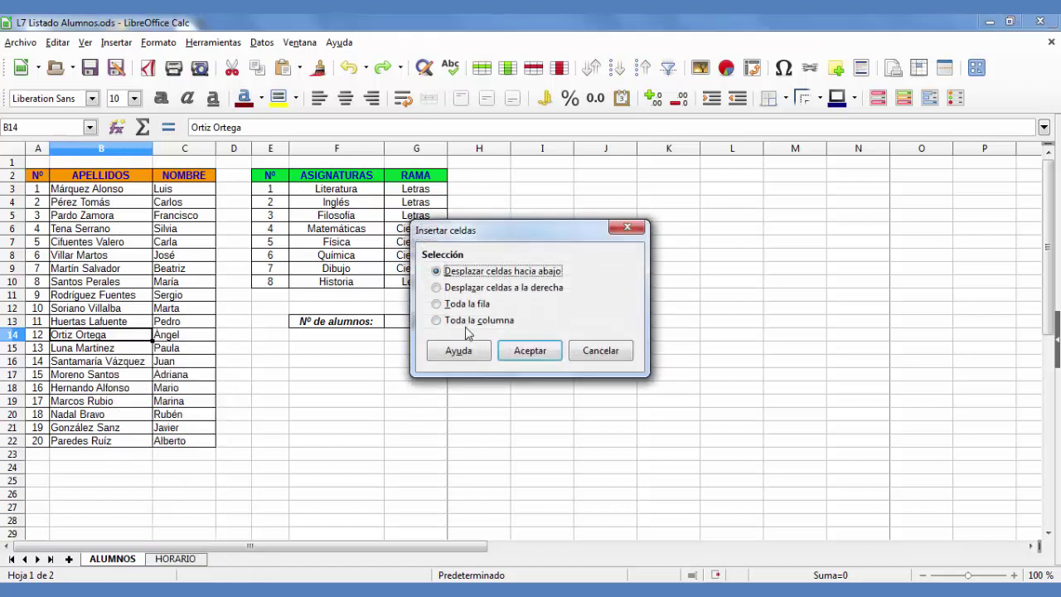
pyautogui.click(462, 306)
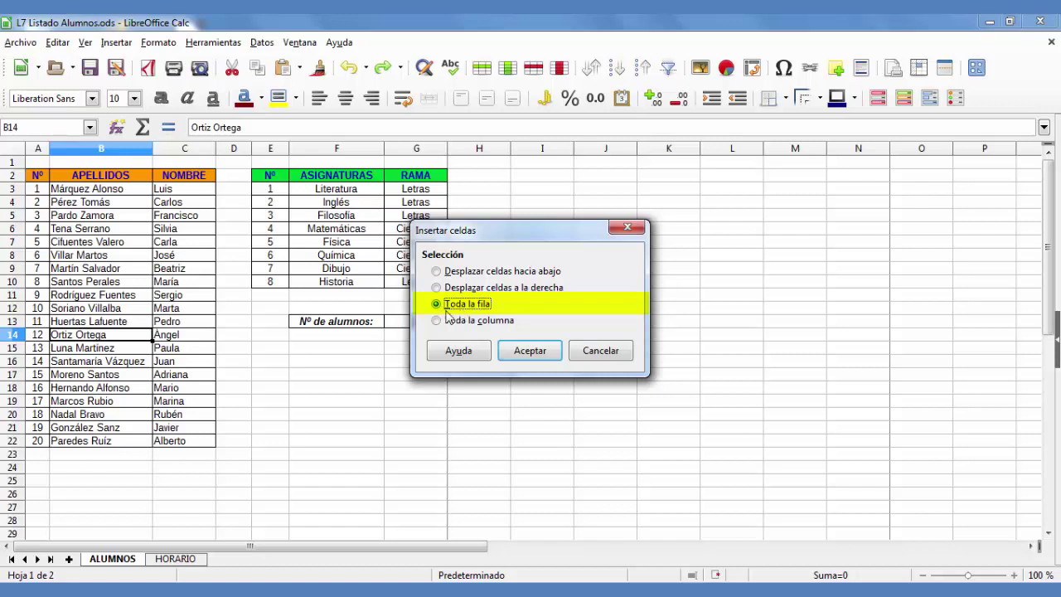
pyautogui.click(530, 350)
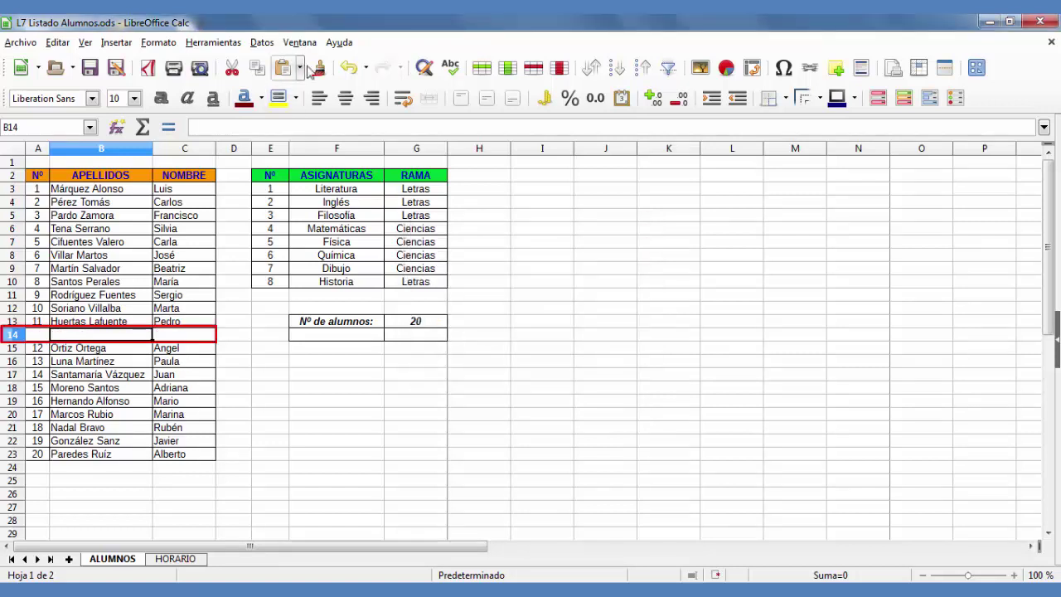
pyautogui.click(348, 69)
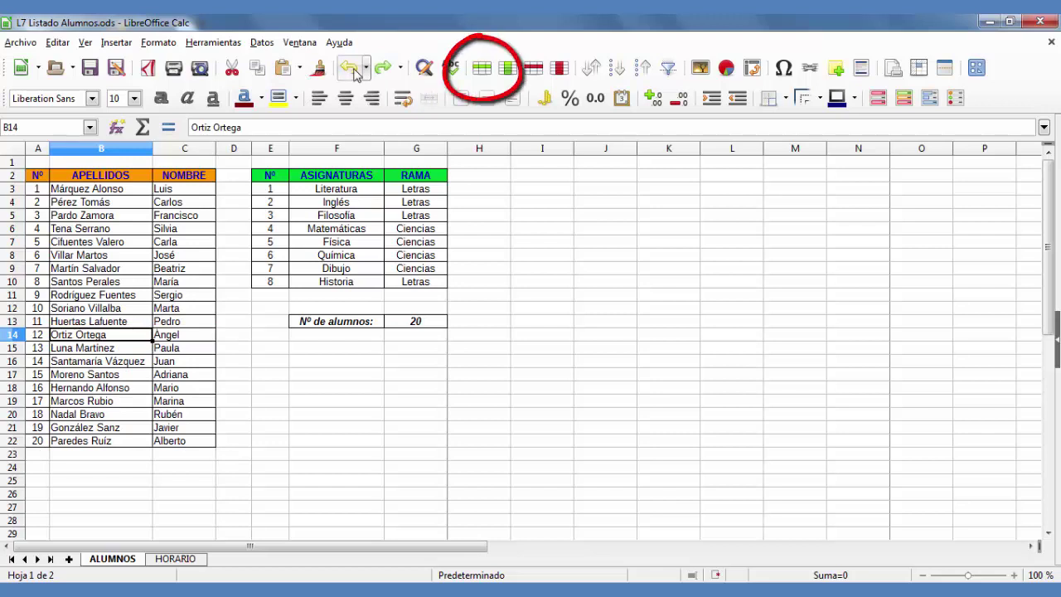
# Step: Insert a blank row directly above row 14 without choosing cell options, and undo it
pyautogui.click(482, 76)
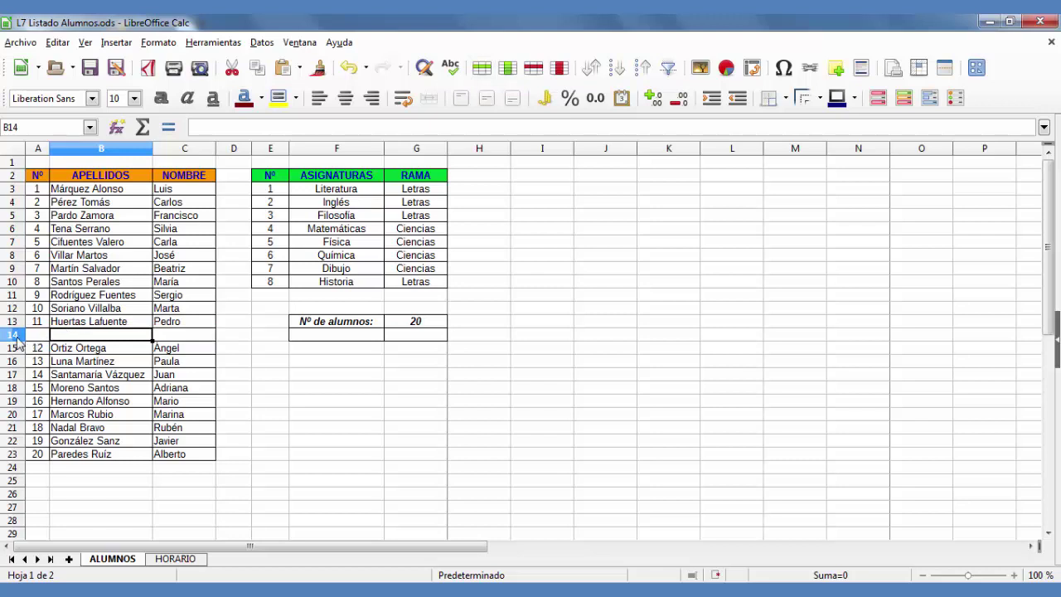
pyautogui.click(350, 69)
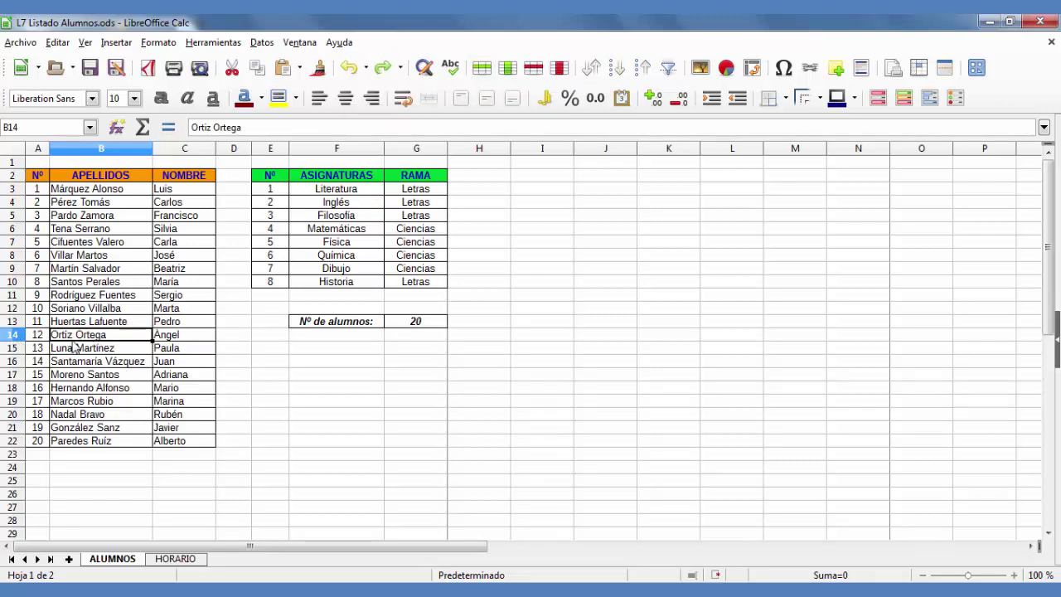
pyautogui.click(13, 337)
pyautogui.rightClick(12, 336)
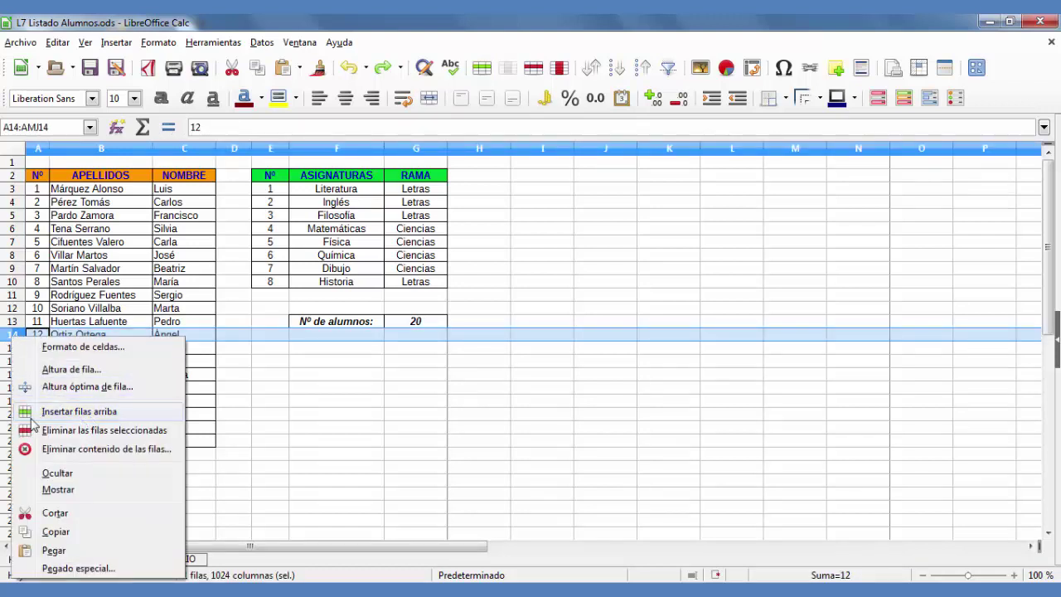
pyautogui.click(117, 43)
pyautogui.click(117, 43)
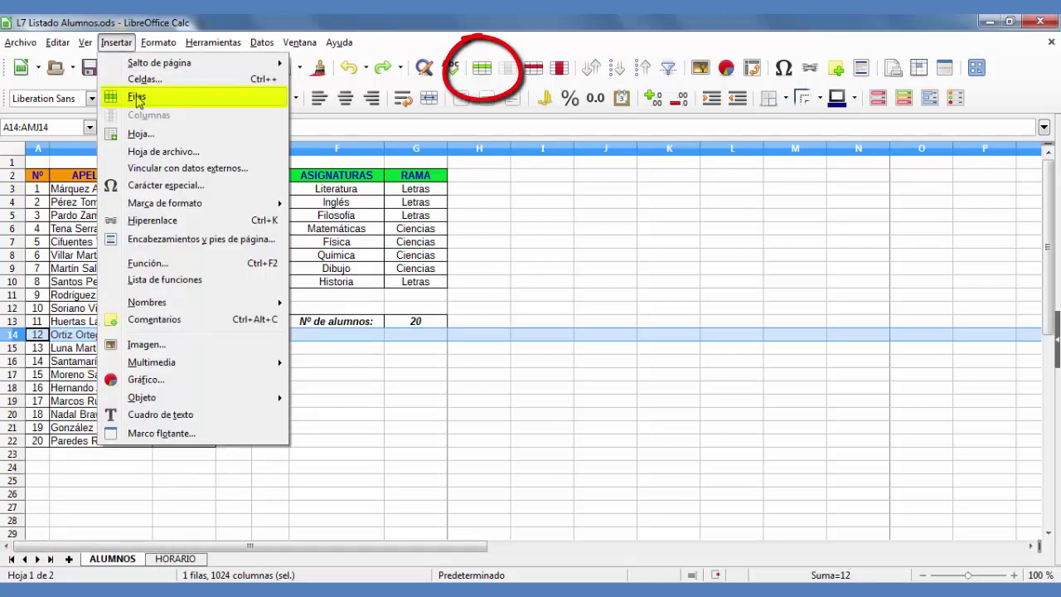
# Step: Select the whole of row 14, insert a blank row above it, and clear the selection
pyautogui.click(14, 335)
pyautogui.rightClick(14, 335)
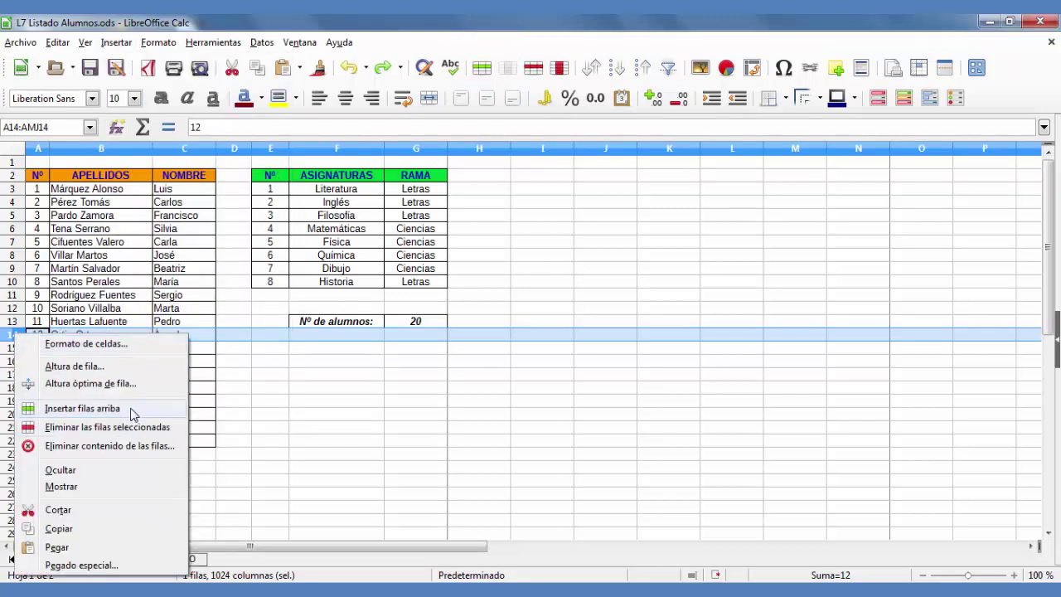
pyautogui.click(82, 409)
pyautogui.click(400, 405)
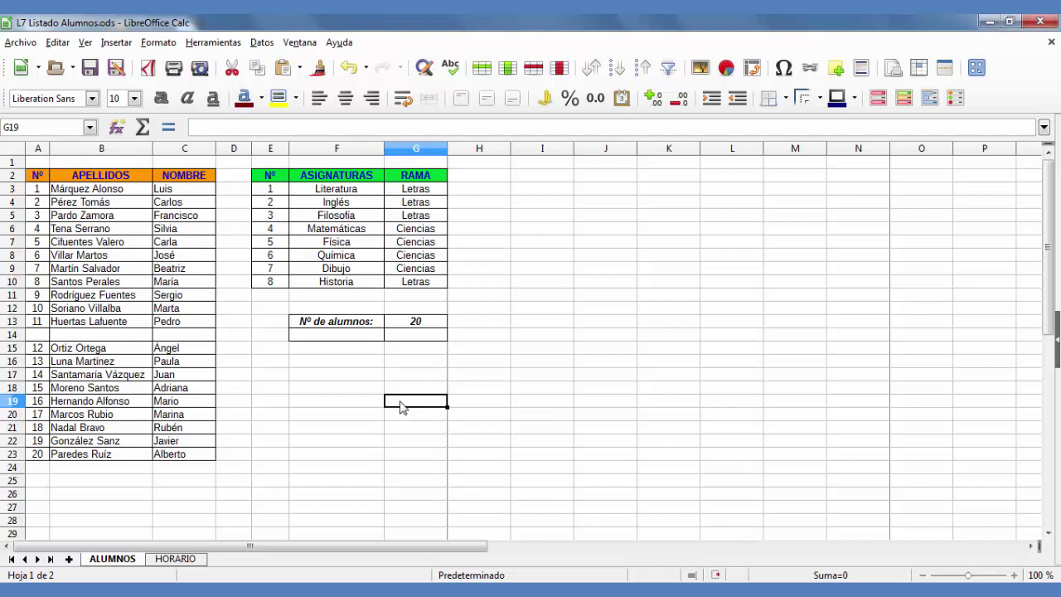
# Step: Delete the entire blank row 14 and undo the deletion, twice
pyautogui.click(13, 335)
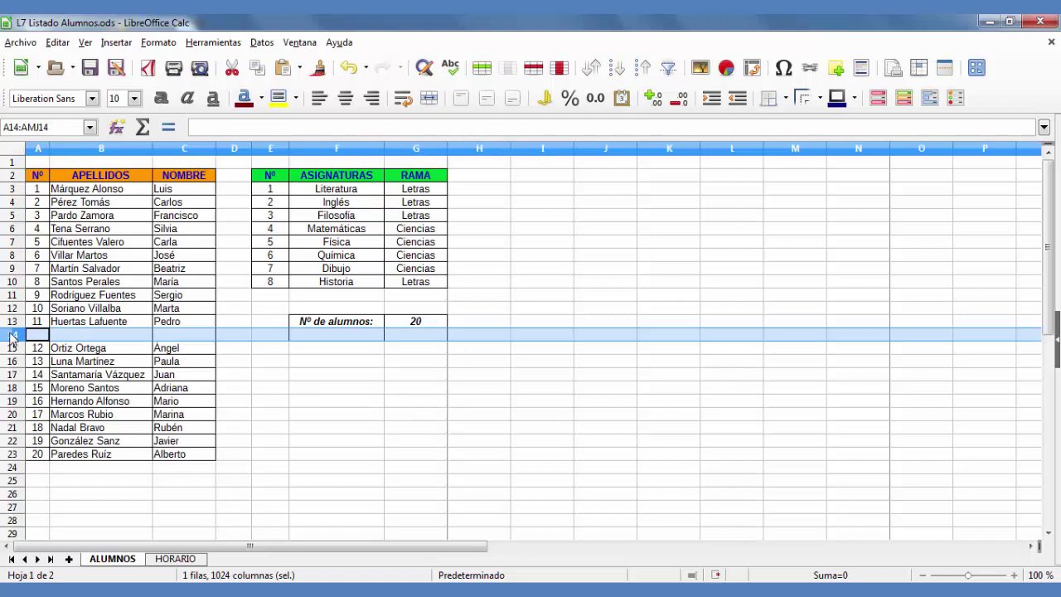
pyautogui.rightClick(12, 337)
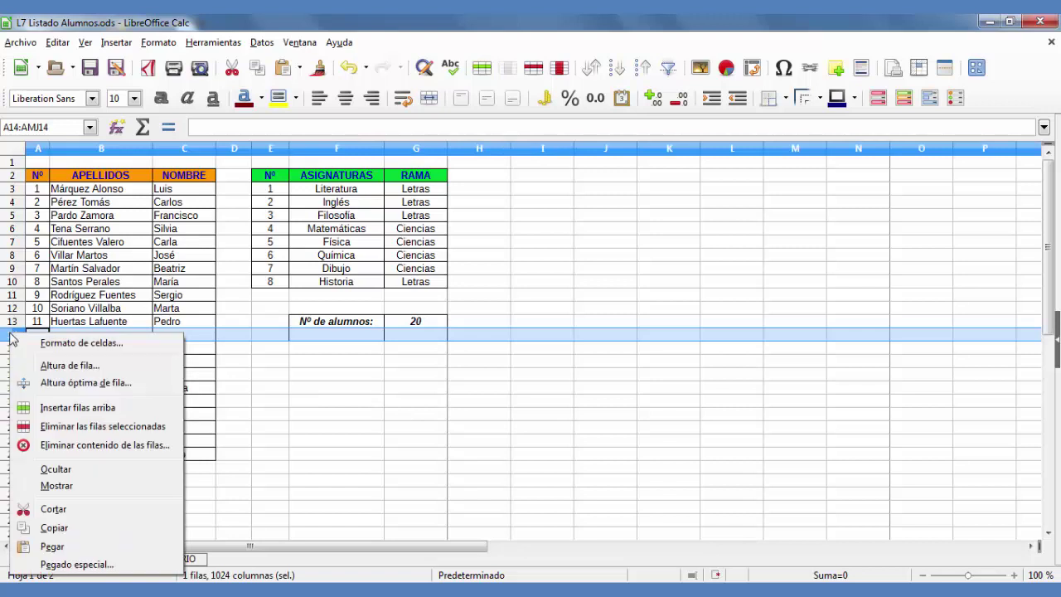
pyautogui.click(107, 427)
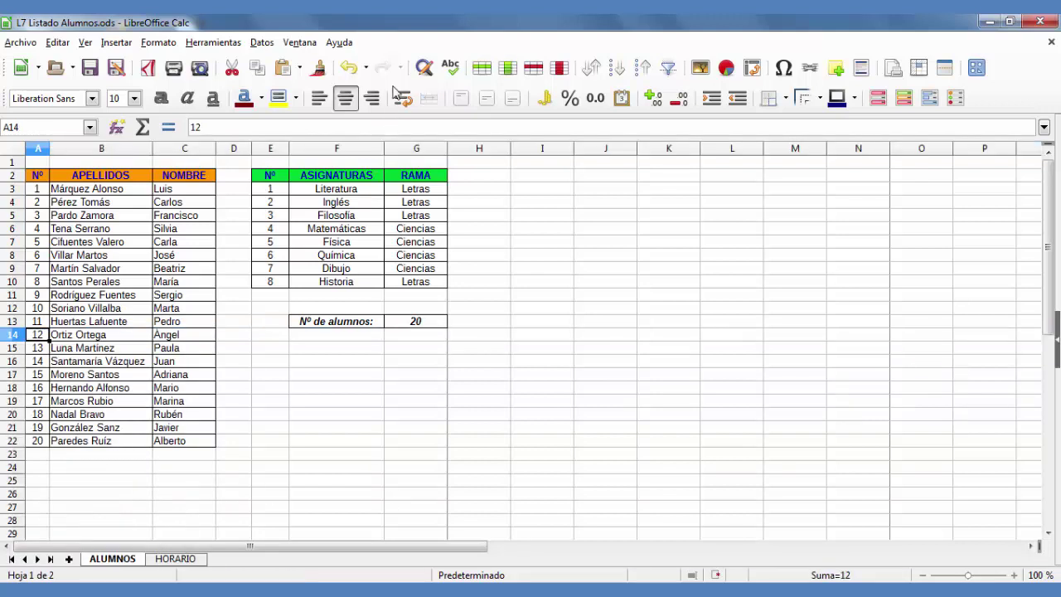
pyautogui.click(348, 69)
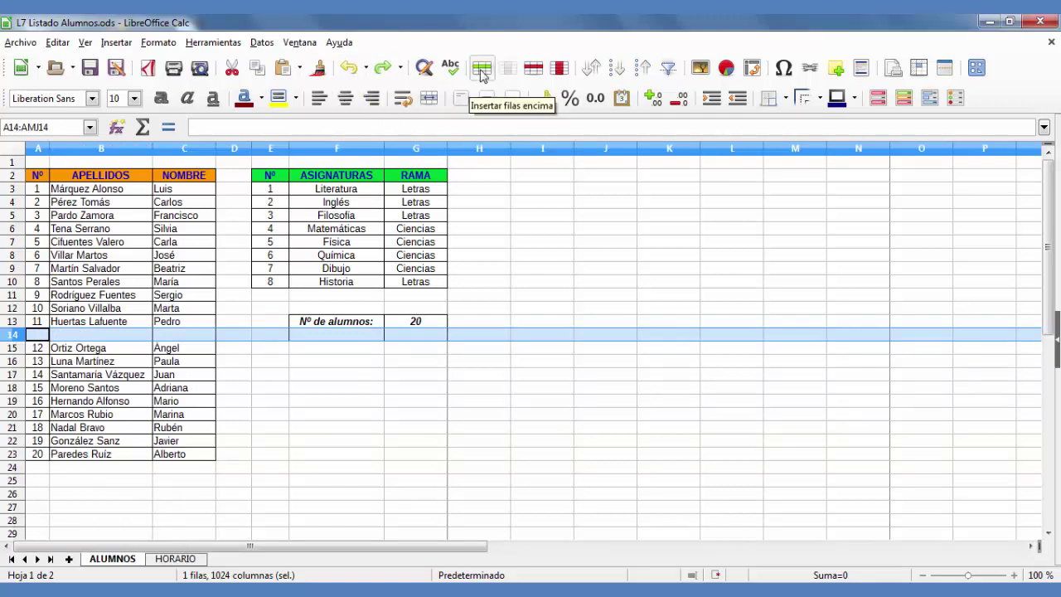
pyautogui.click(532, 72)
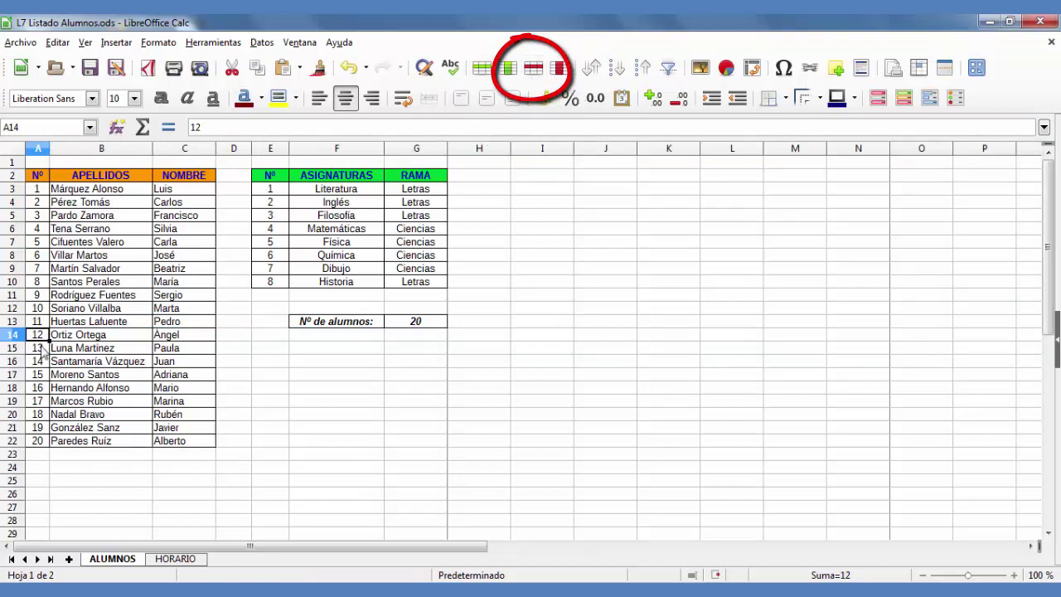
pyautogui.click(348, 69)
# Step: Delete the blank row from cell B14 with the option Eliminar filas completas, and undo the deletion
pyautogui.click(95, 338)
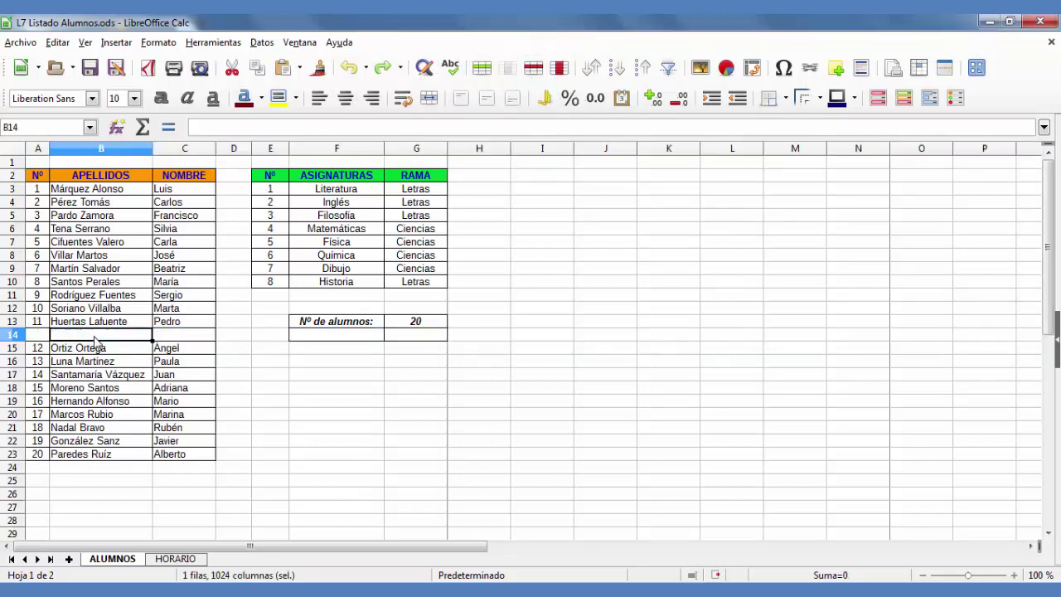
pyautogui.rightClick(96, 340)
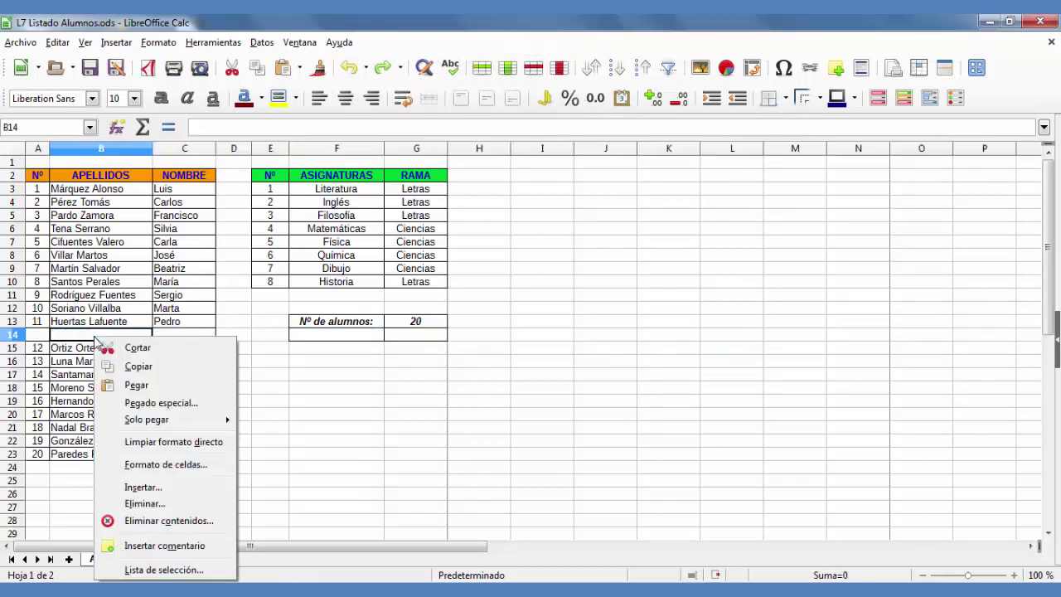
pyautogui.click(177, 505)
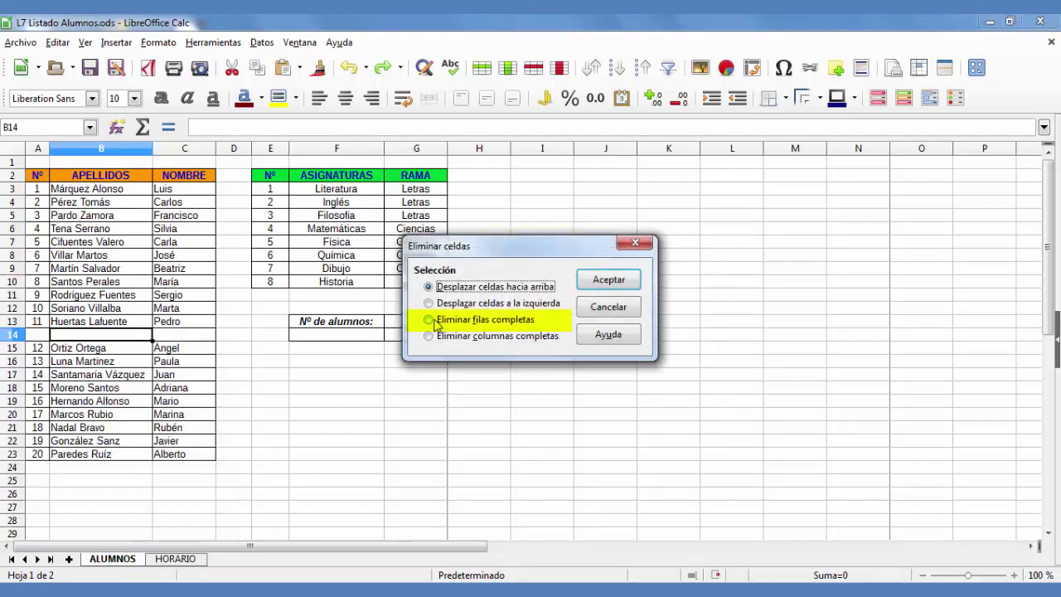
pyautogui.click(434, 321)
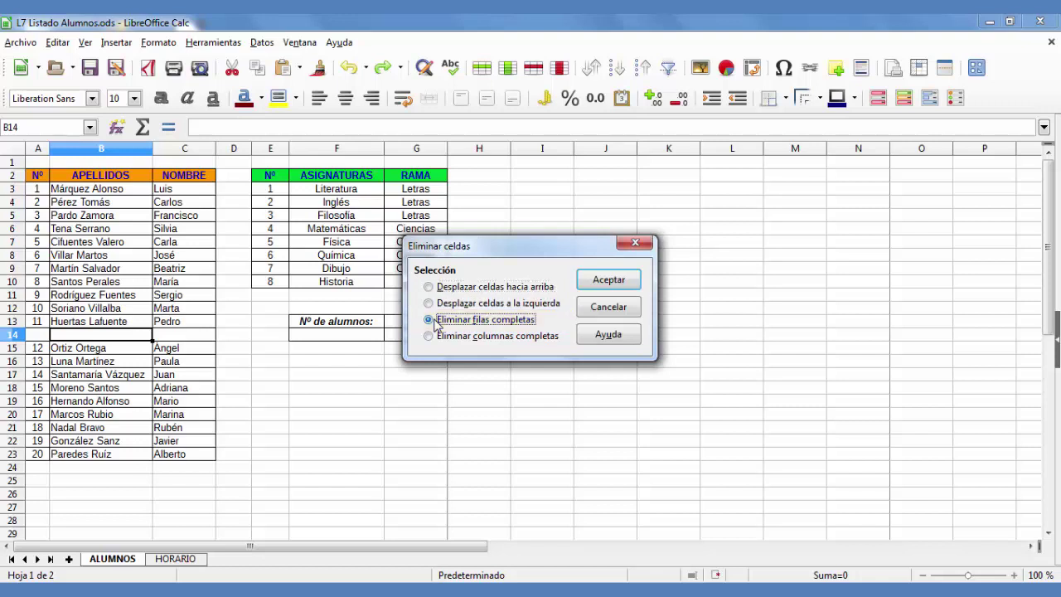
pyautogui.click(617, 285)
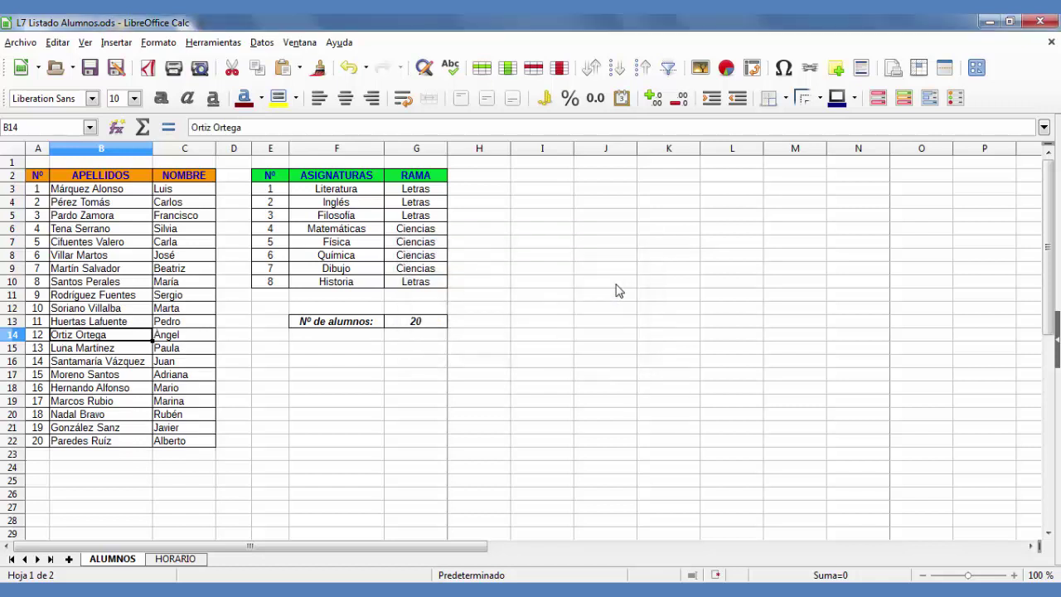
pyautogui.click(348, 68)
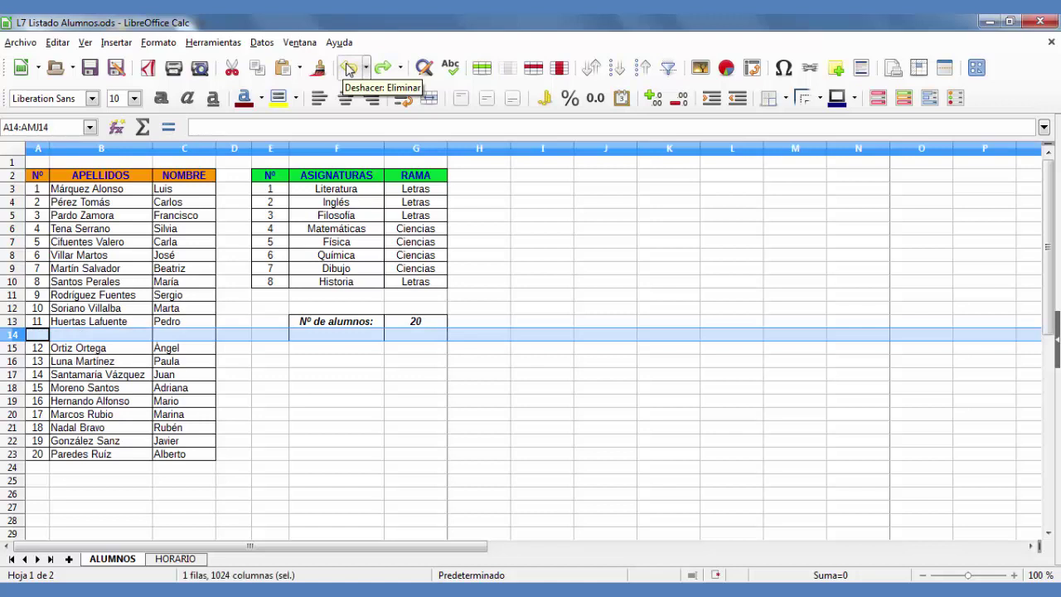
# Step: Delete the entire blank row 14 and clear the selection
pyautogui.click(116, 42)
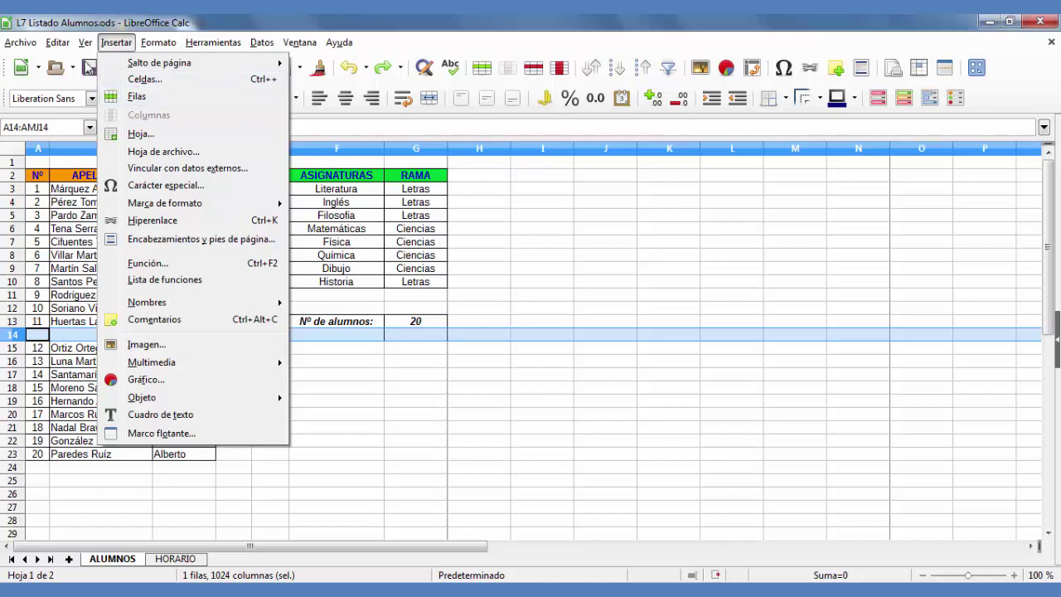
pyautogui.click(58, 42)
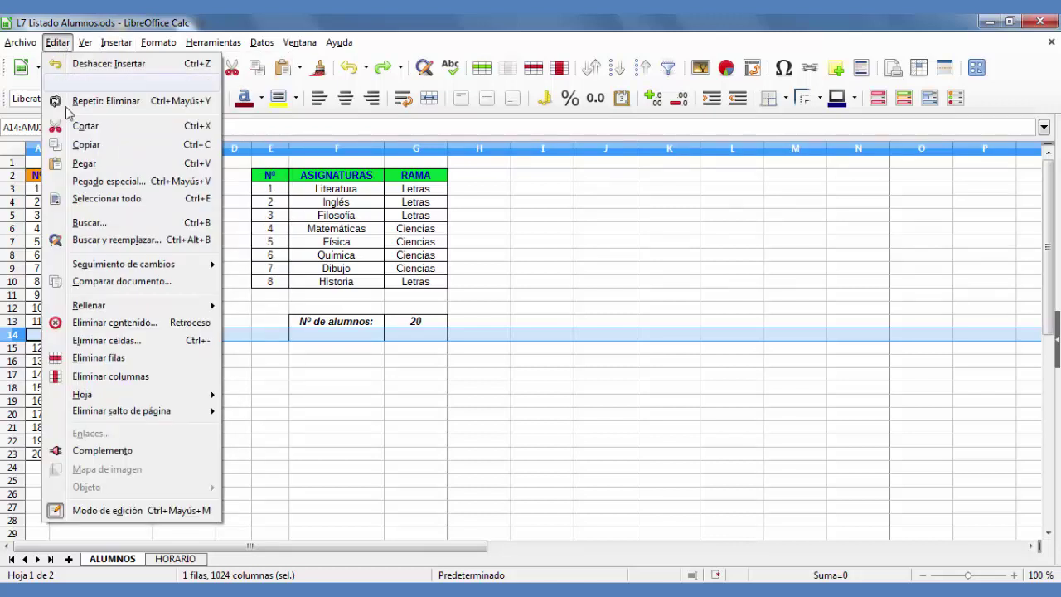
pyautogui.click(116, 363)
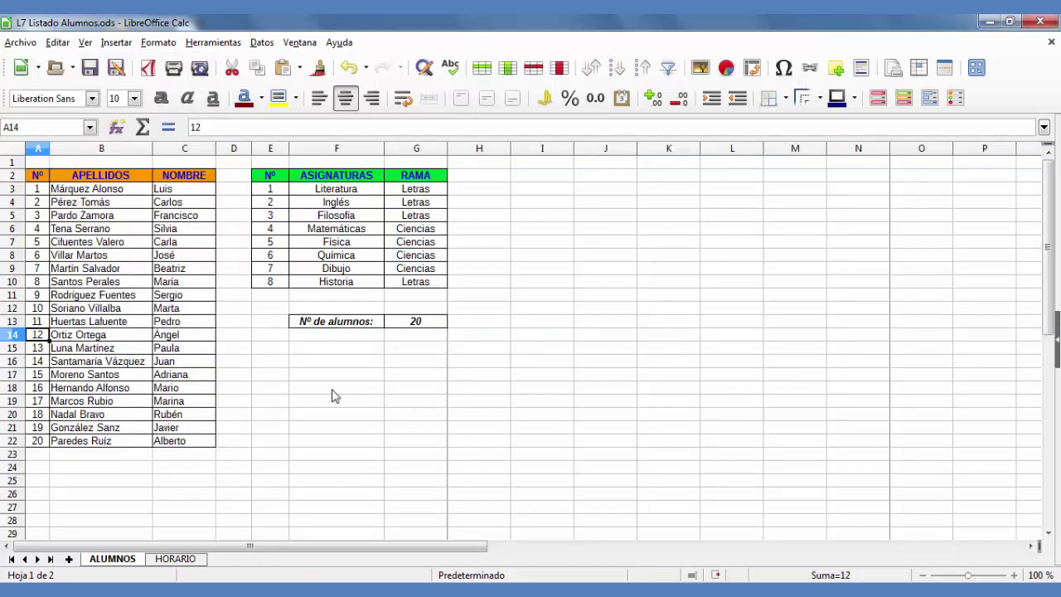
pyautogui.click(333, 391)
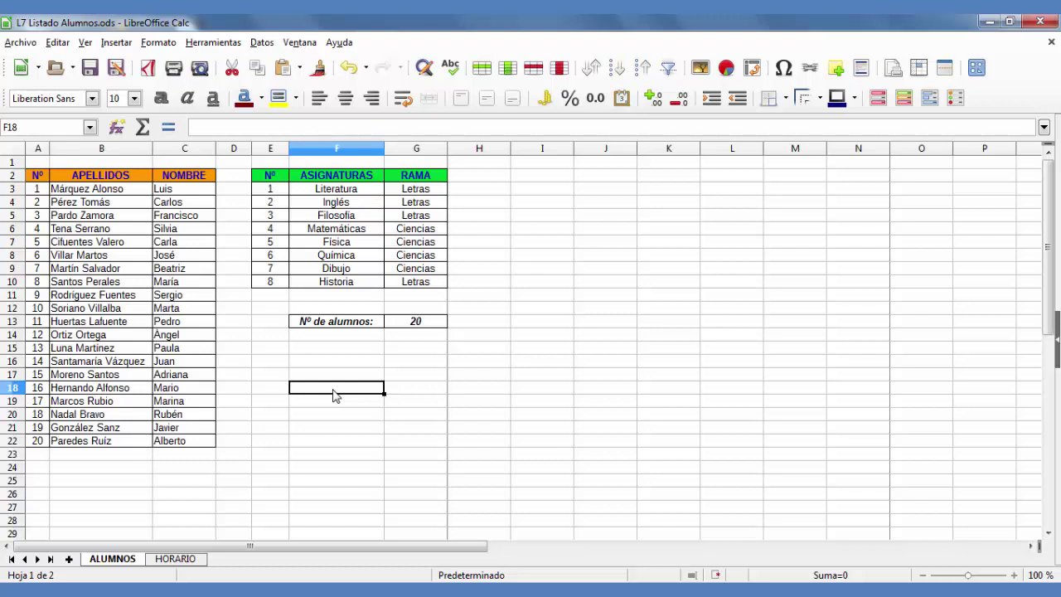
# Step: Select the whole of column G, insert a blank column before it, and delete that blank column
pyautogui.click(423, 151)
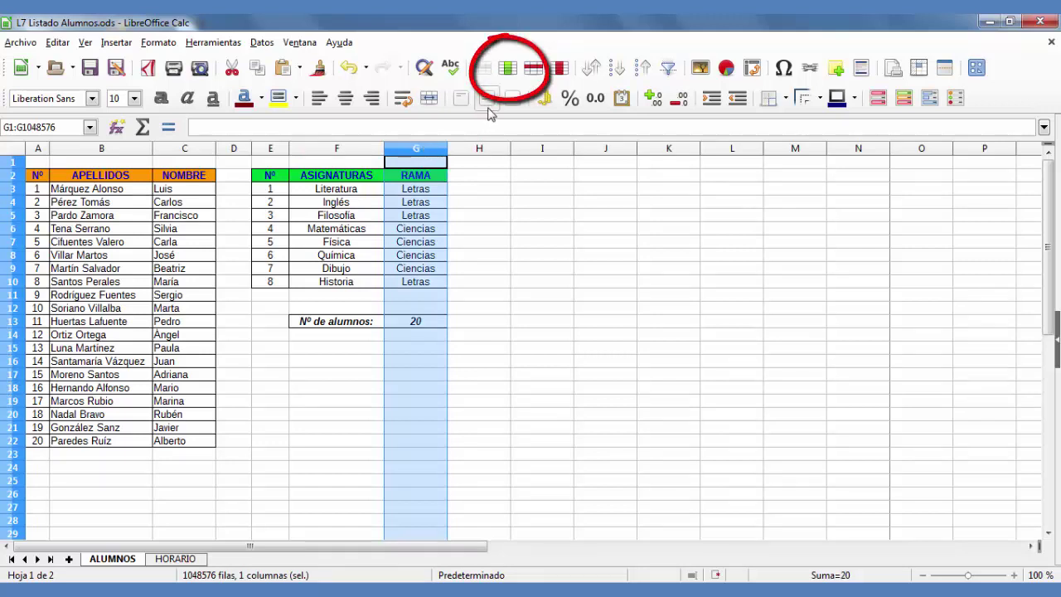
pyautogui.click(508, 73)
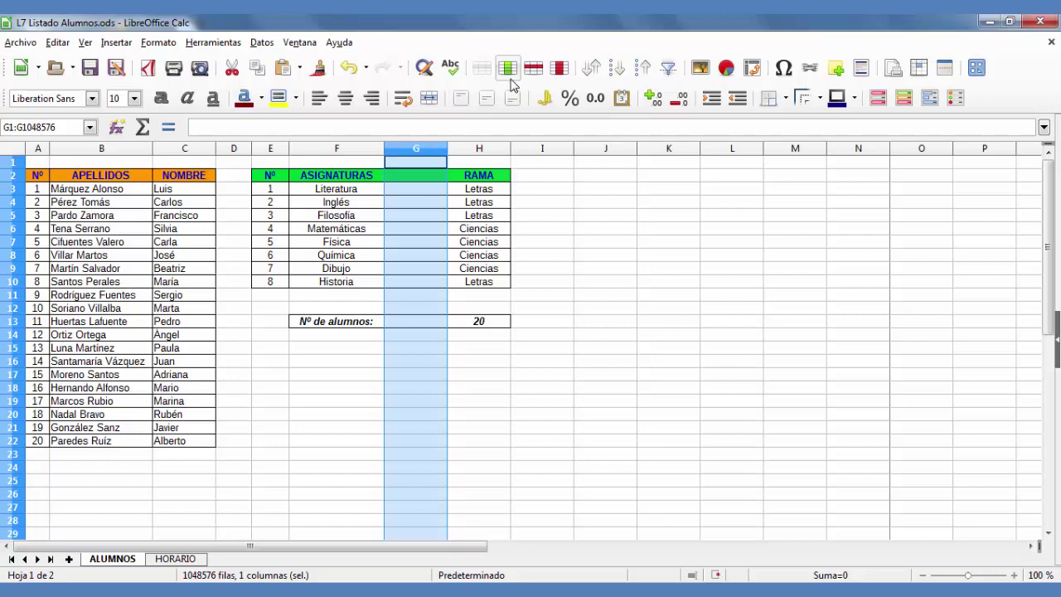
pyautogui.click(565, 74)
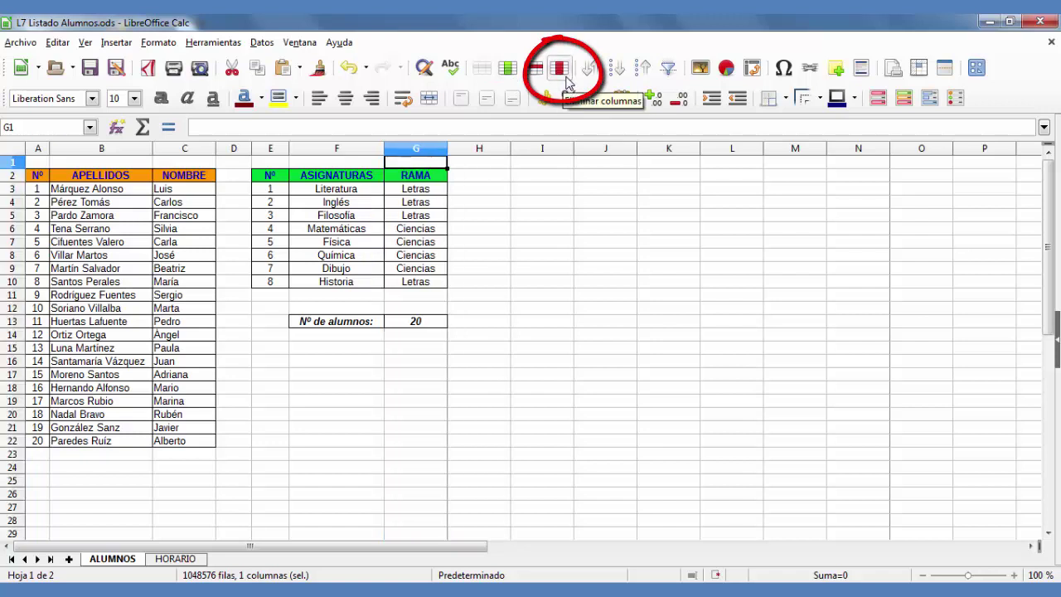
# Step: With only cell G1 selected, insert a blank column before column G and remove it with Eliminar columnas
pyautogui.click(116, 42)
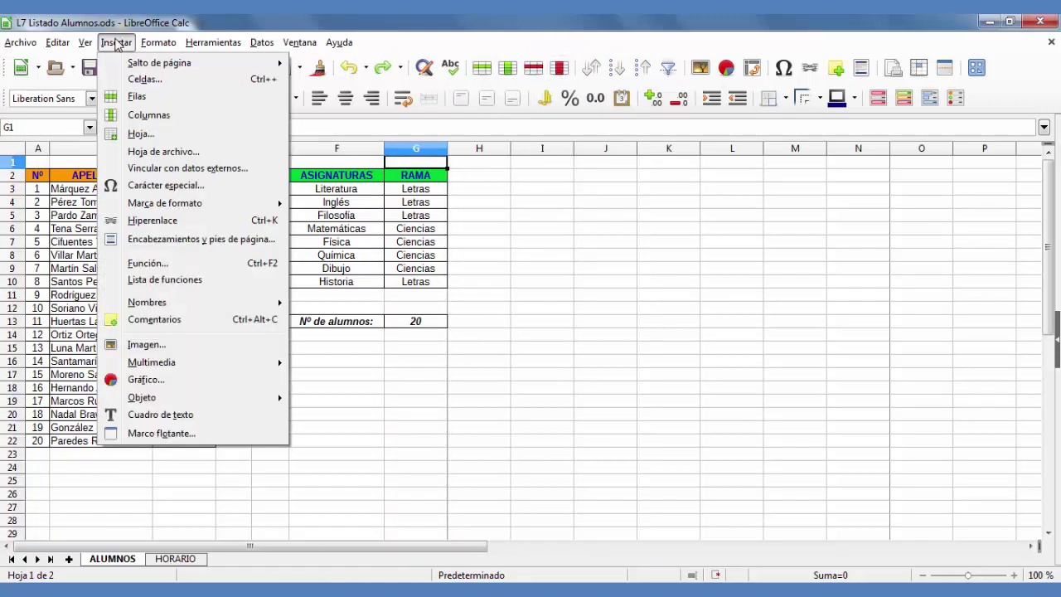
pyautogui.click(174, 118)
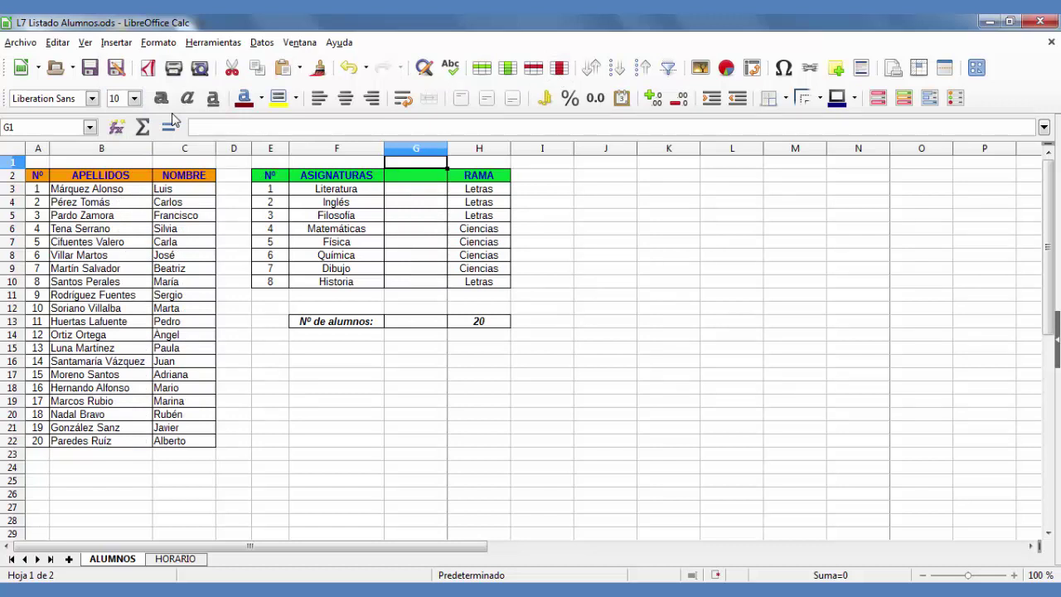
pyautogui.click(57, 43)
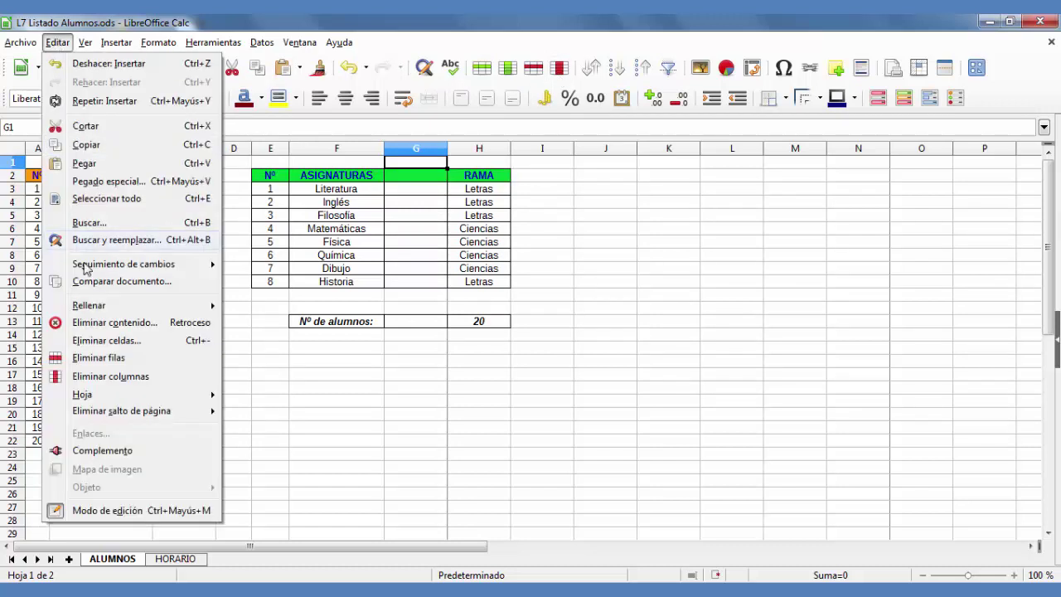
pyautogui.moveTo(157, 391)
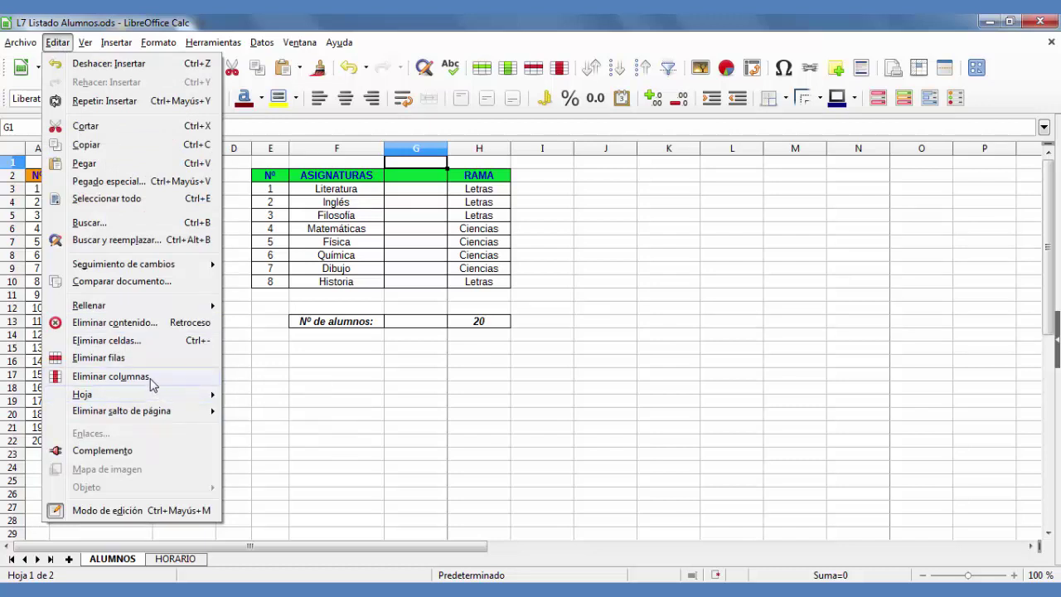
pyautogui.click(111, 376)
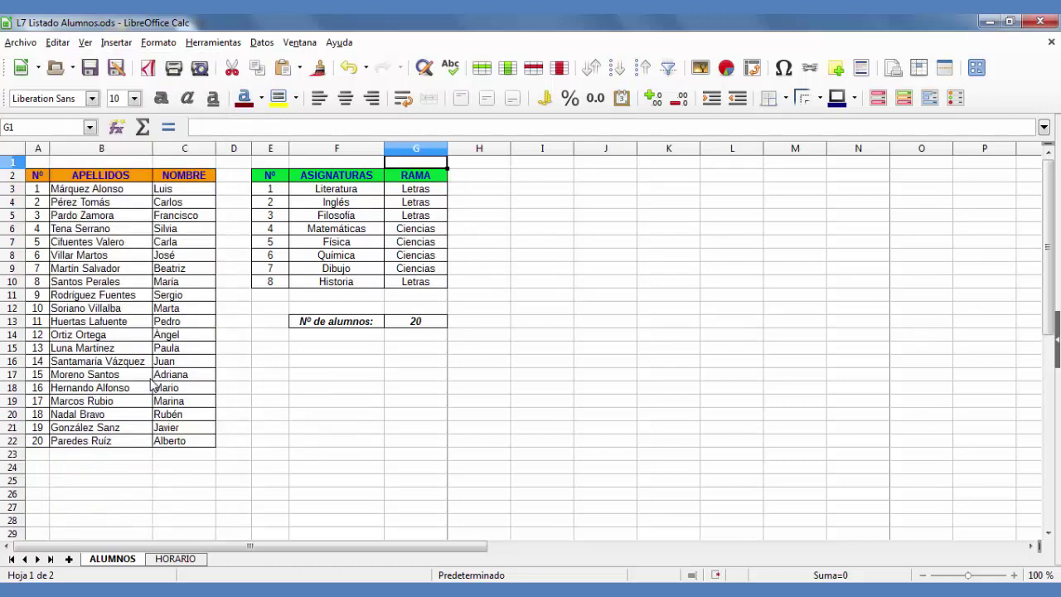
# Step: Insert a column with Insertar columnas a la izquierda on column G's header, and remove it with Eliminar las columnas seleccionadas
pyautogui.rightClick(409, 150)
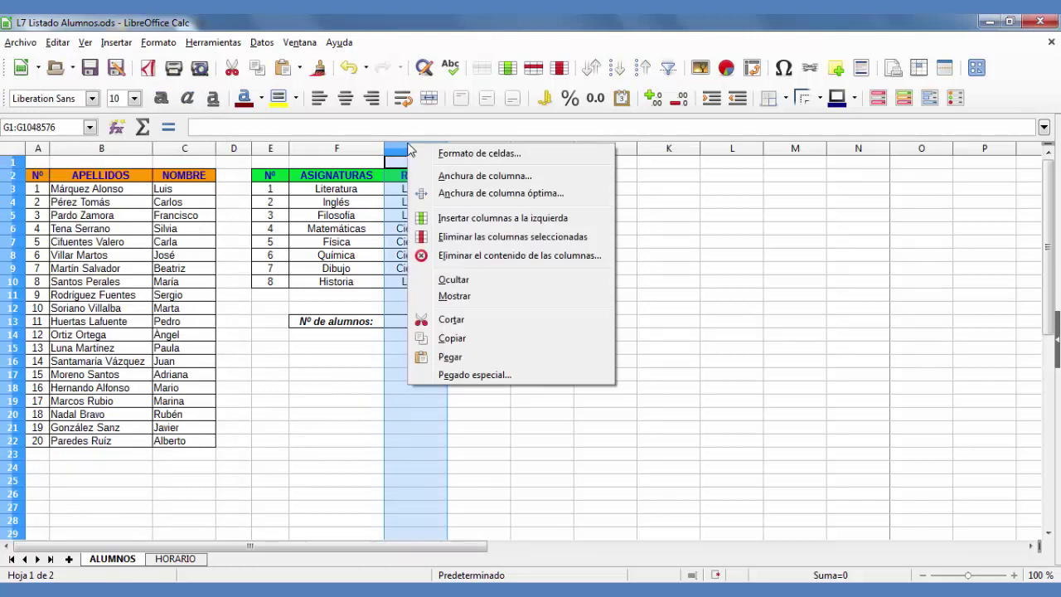
pyautogui.click(466, 222)
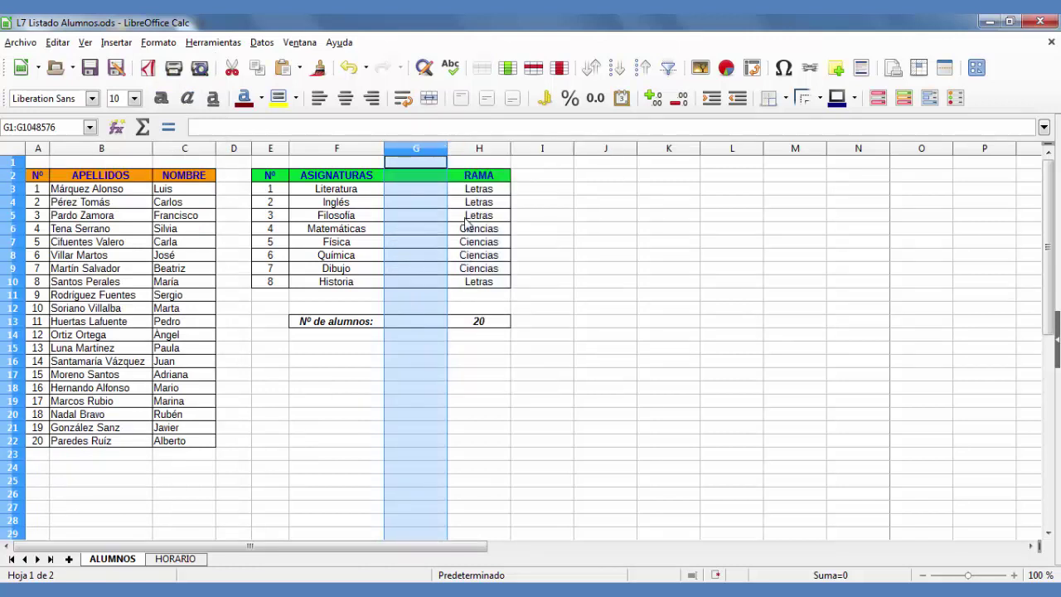
pyautogui.rightClick(430, 150)
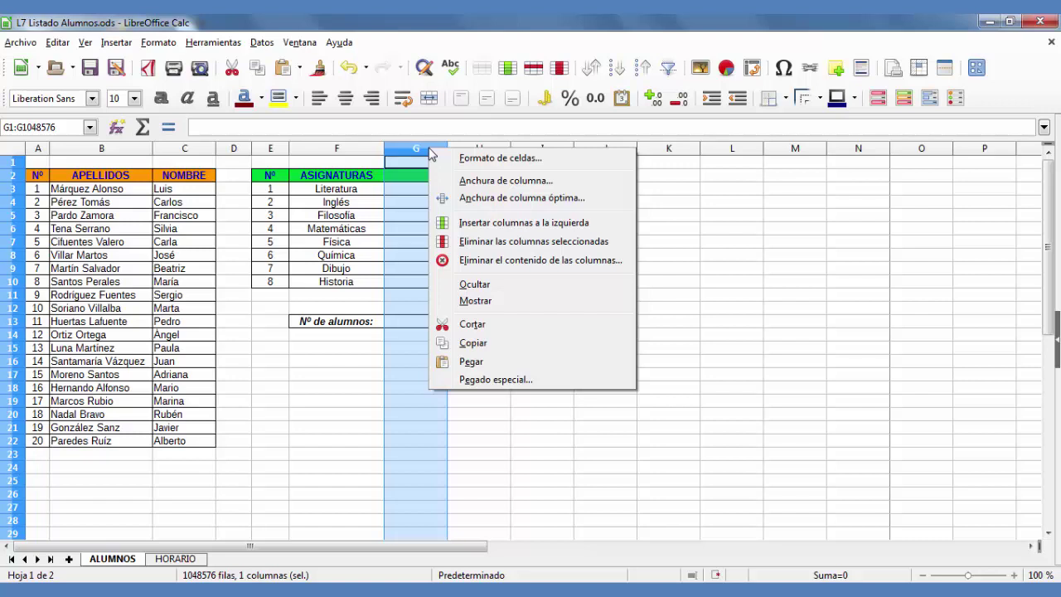
pyautogui.click(513, 241)
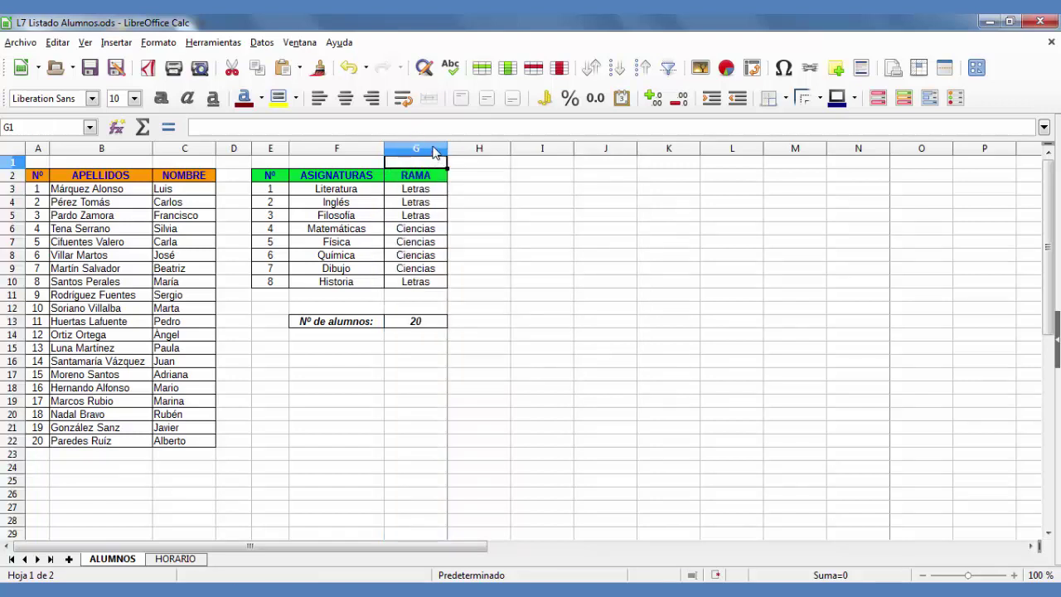
# Step: Select columns F and G together, insert two blank columns before them, undo the insertion, and clear the selection
pyautogui.click(358, 154)
pyautogui.keyDown('shift'); pyautogui.click(423, 158); pyautogui.keyUp('shift')
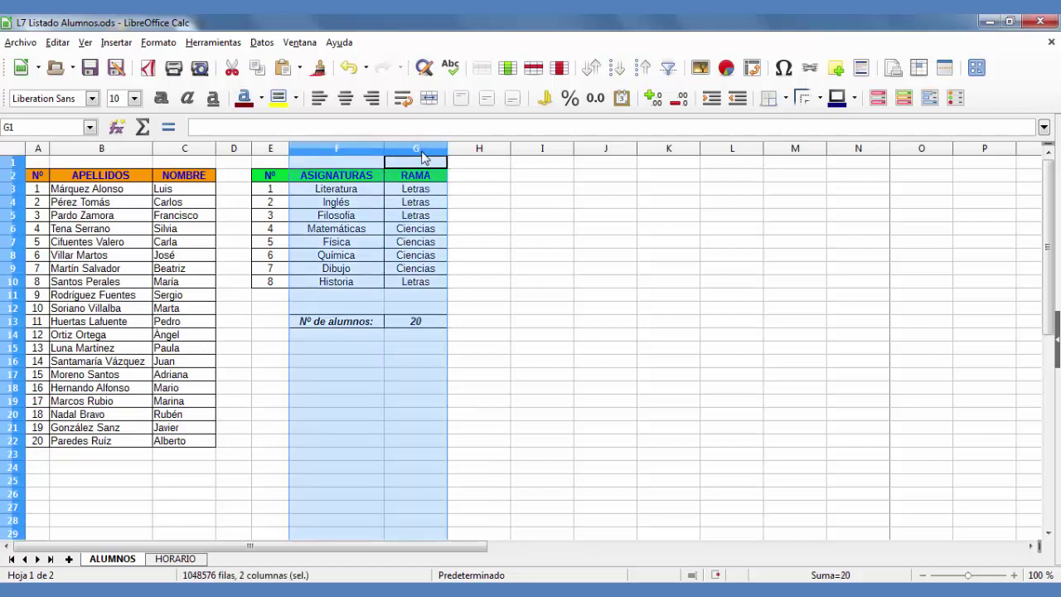
pyautogui.click(508, 70)
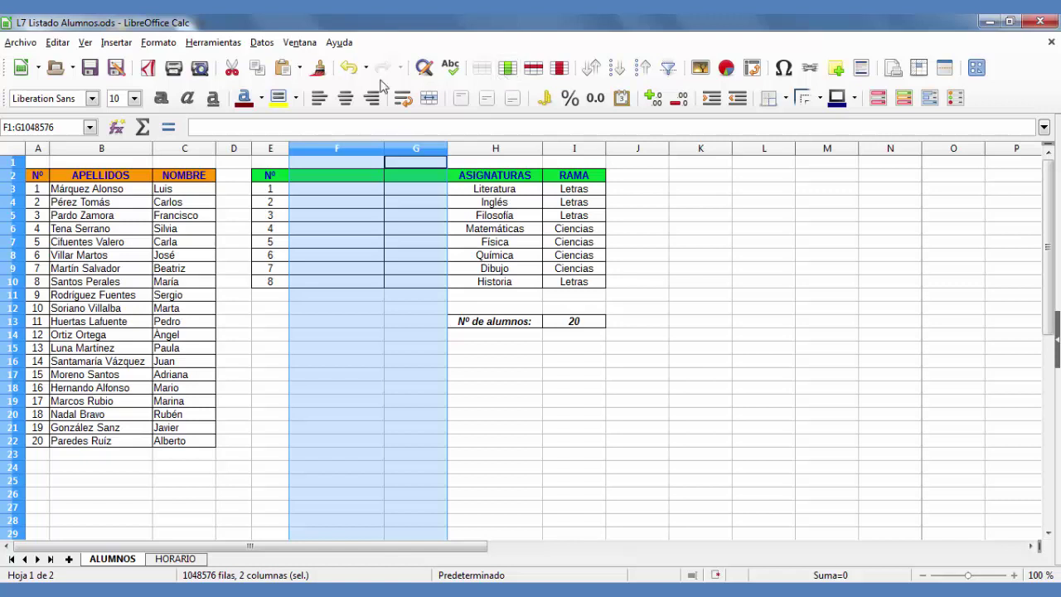
pyautogui.click(349, 67)
pyautogui.click(558, 204)
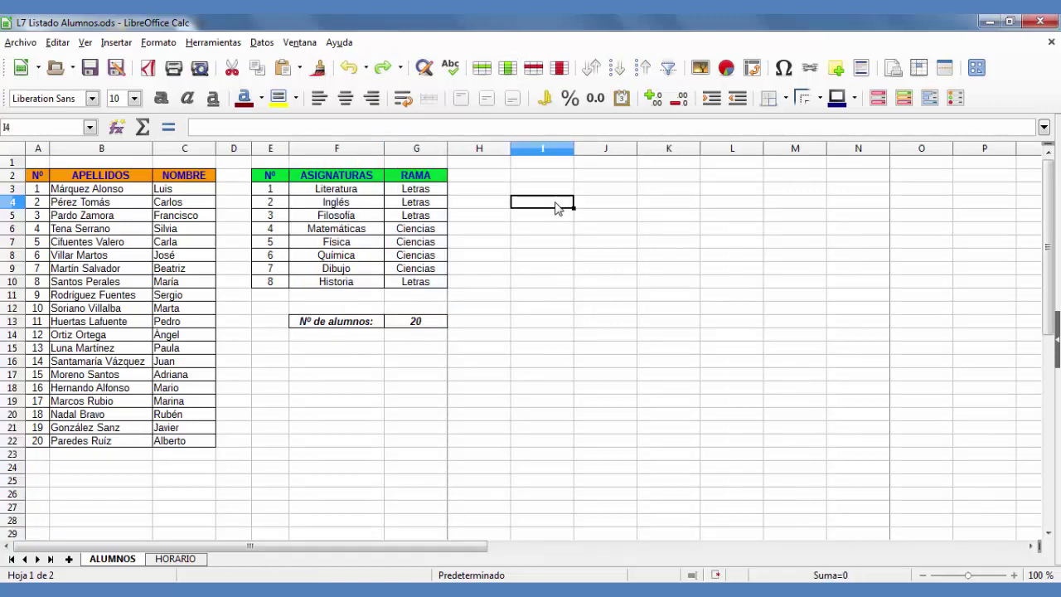
# Step: Save the spreadsheet with an empty cell selected beside the tables
pyautogui.click(567, 271)
pyautogui.click(91, 68)
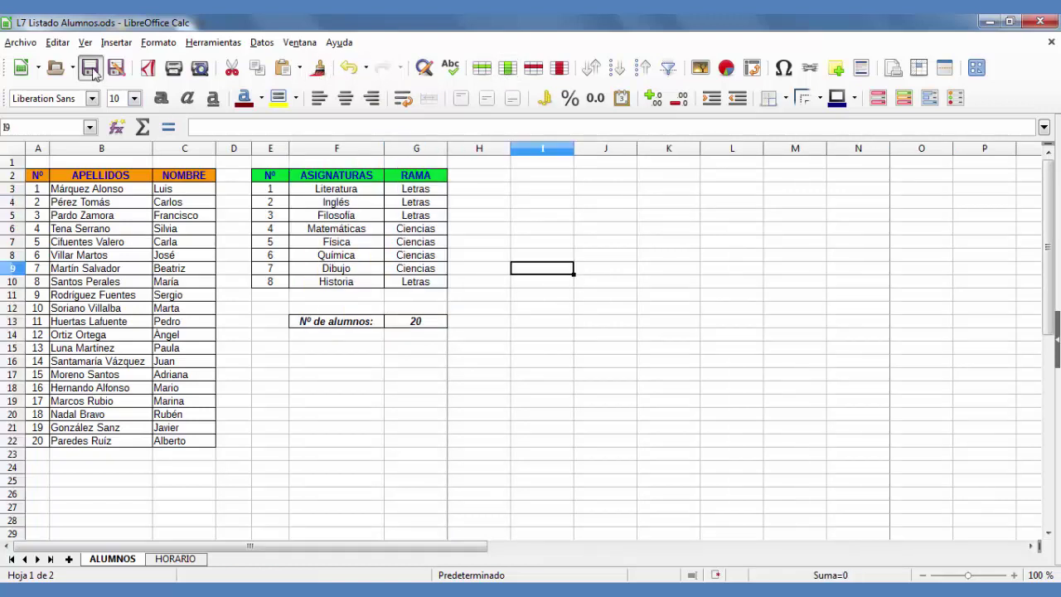
pyautogui.click(593, 313)
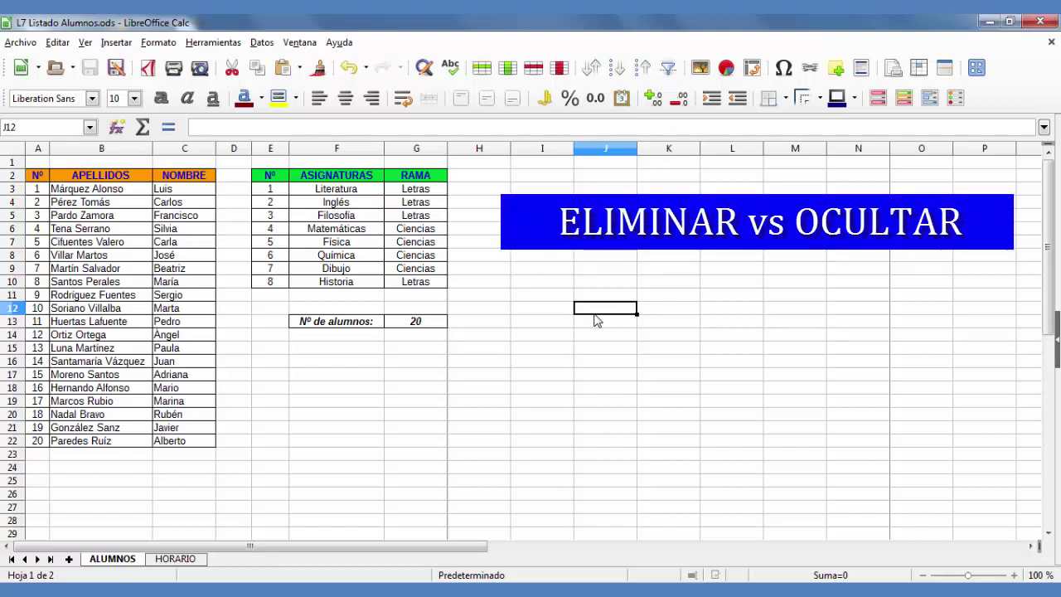
# Step: Delete the whole of row 15 with Eliminar las filas seleccionadas, undo the deletion, and clear the selection
pyautogui.click(13, 348)
pyautogui.rightClick(13, 352)
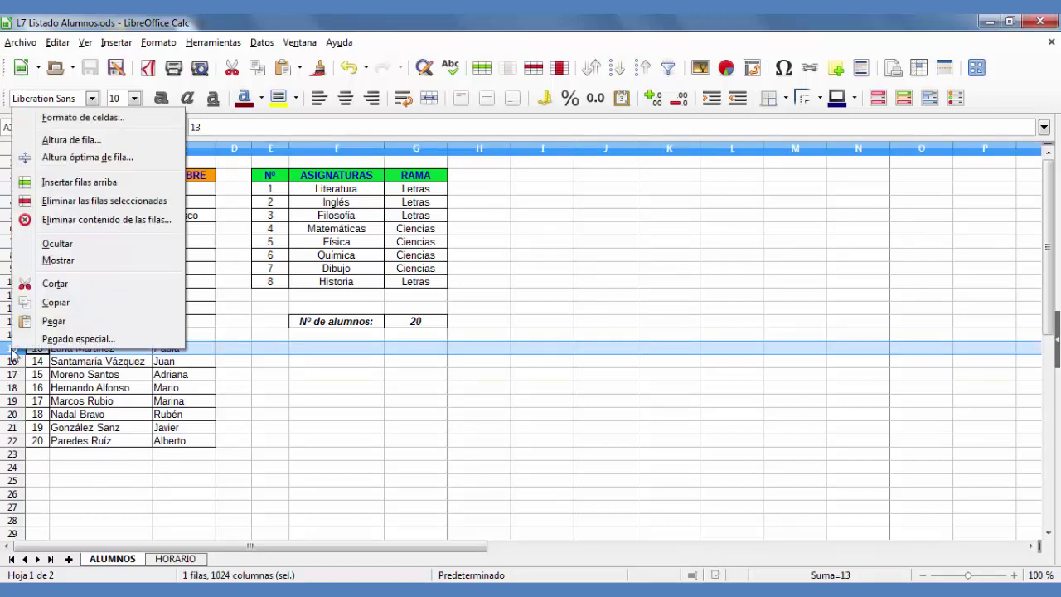
pyautogui.click(93, 201)
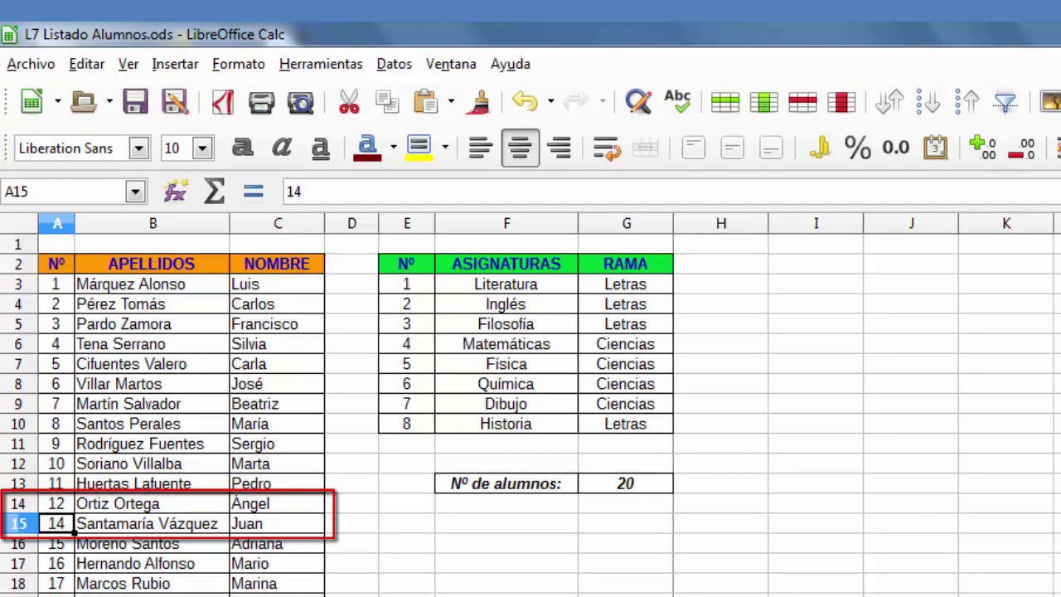
pyautogui.click(525, 101)
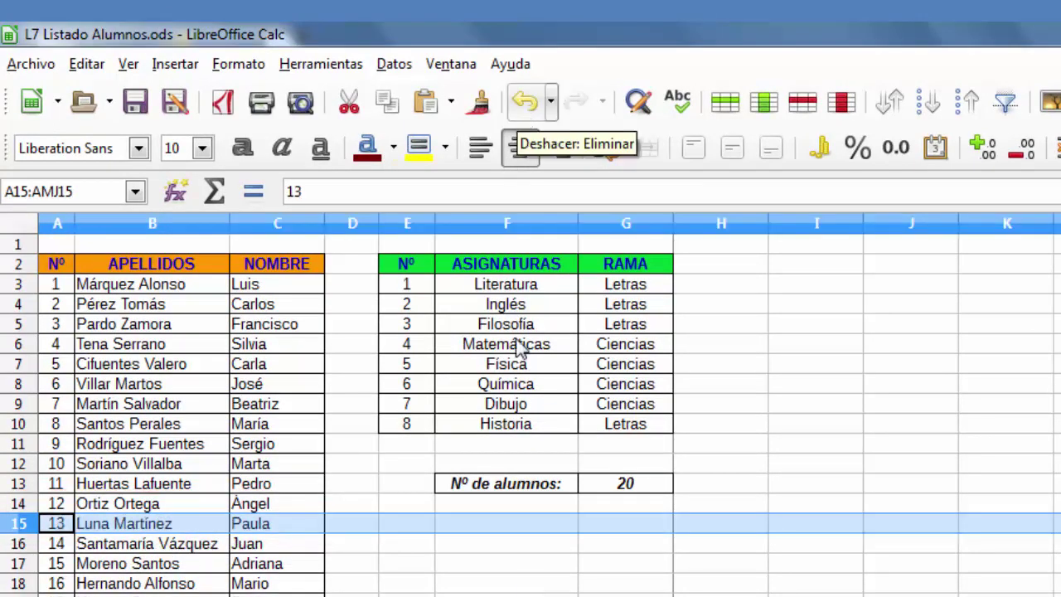
pyautogui.click(507, 596)
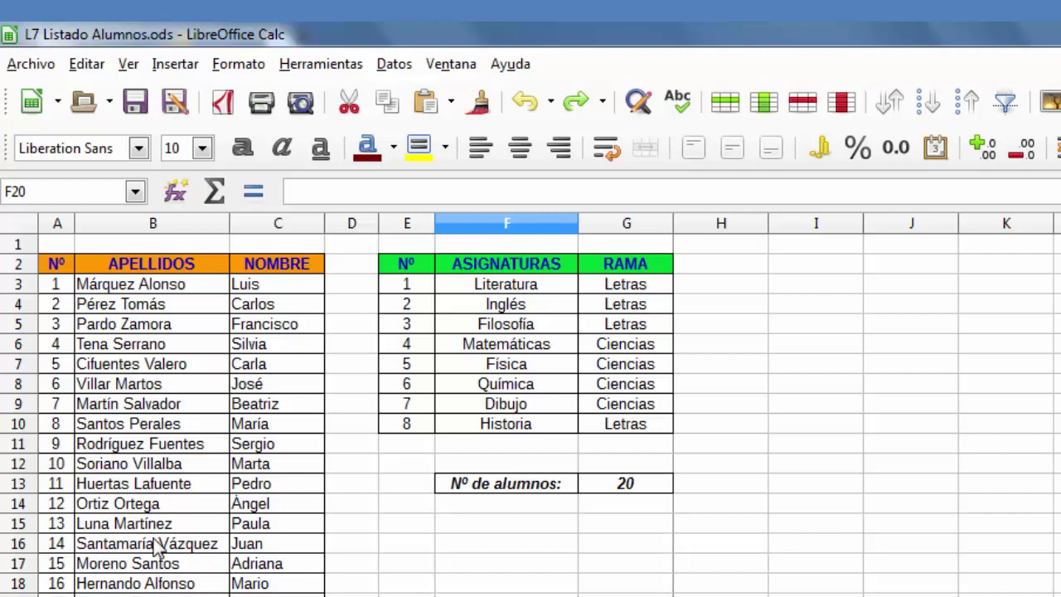
# Step: Hide row 15 starting from cell B15, and undo the hiding
pyautogui.click(124, 527)
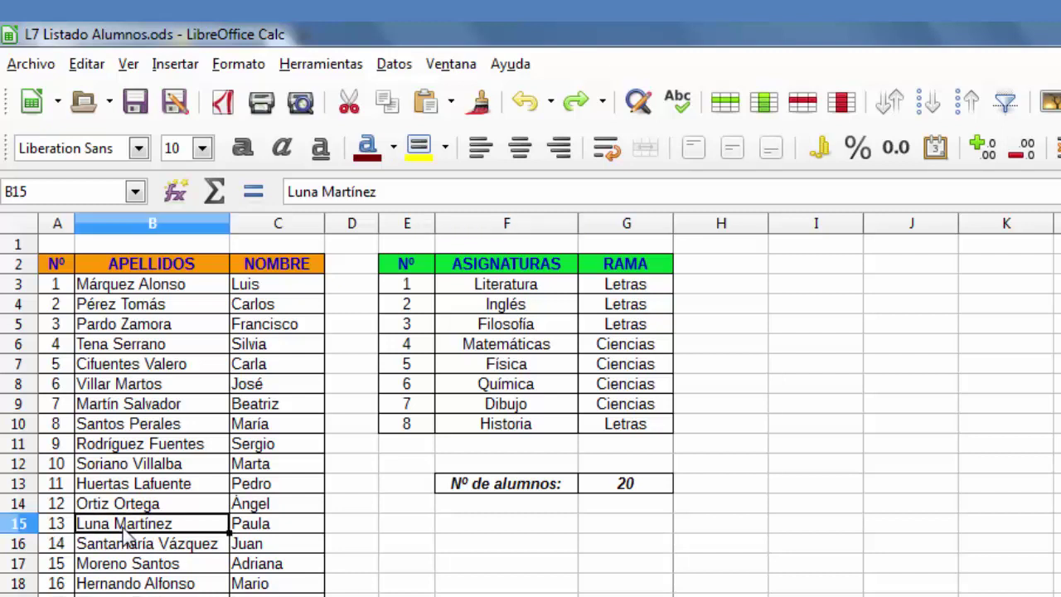
pyautogui.click(240, 64)
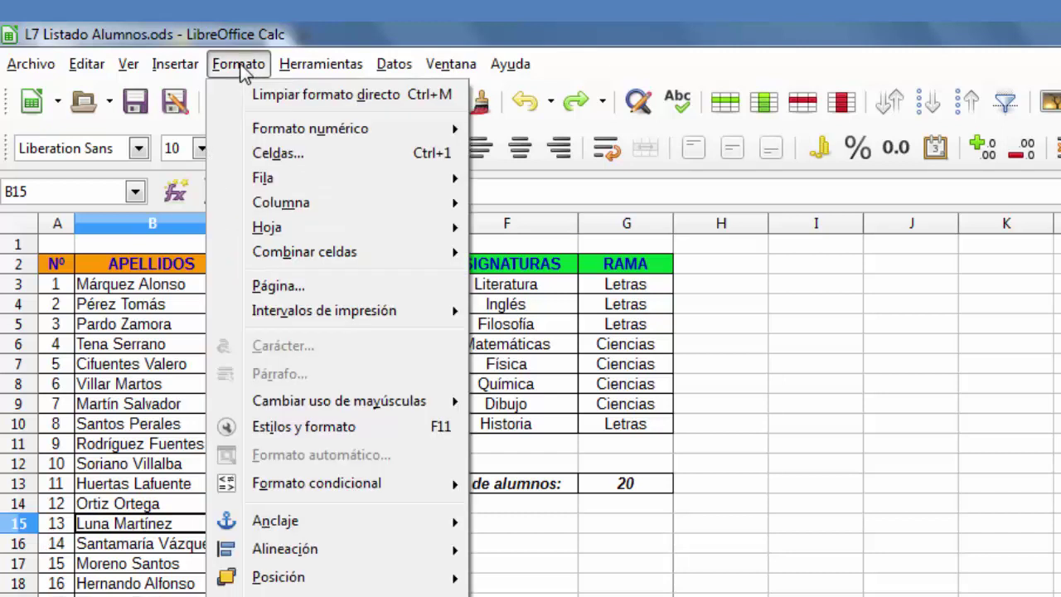
pyautogui.moveTo(301, 174)
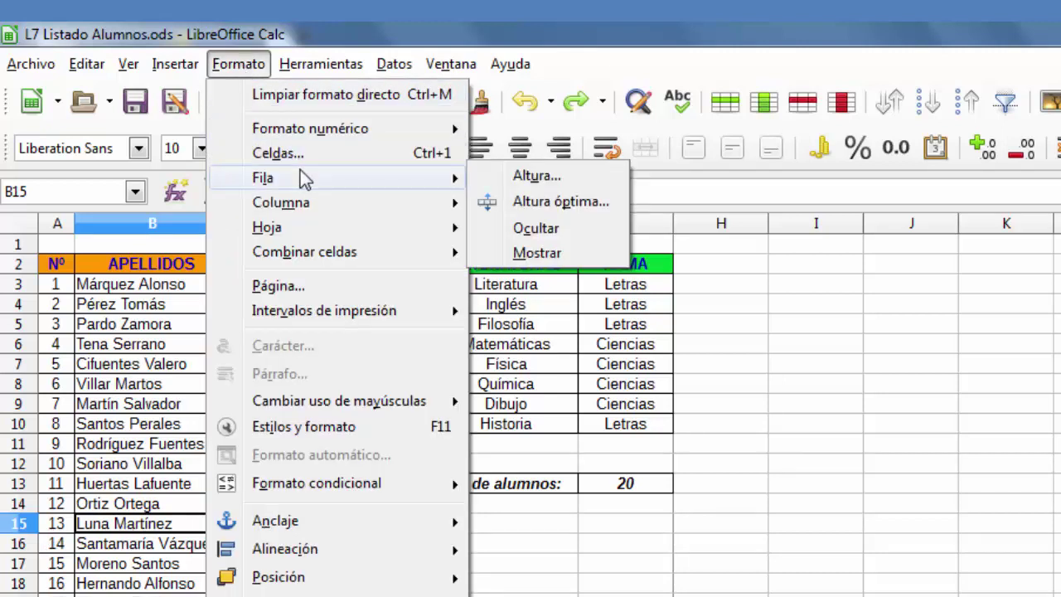
pyautogui.click(580, 228)
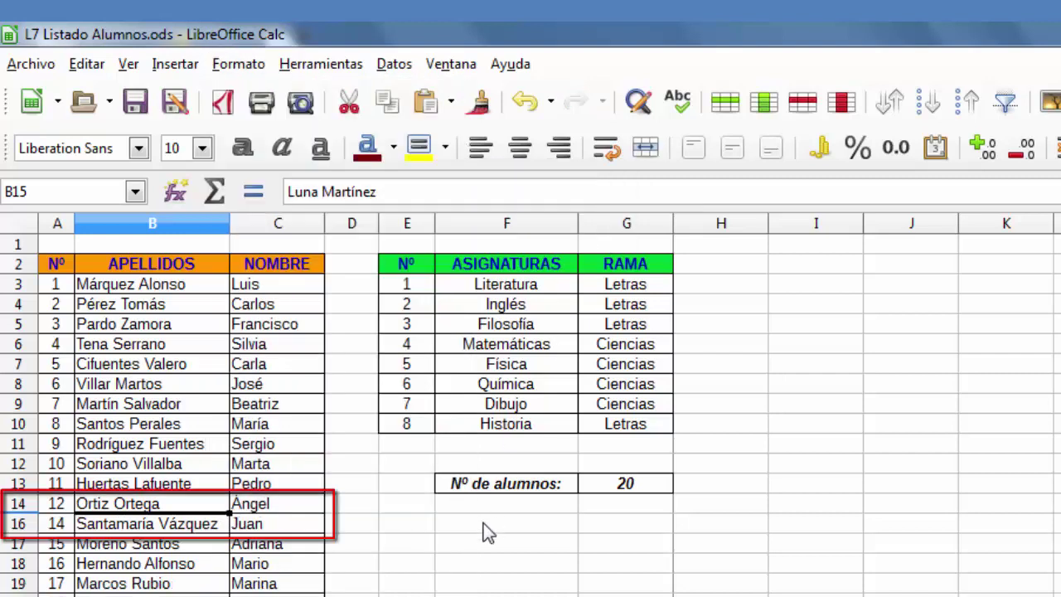
pyautogui.click(489, 545)
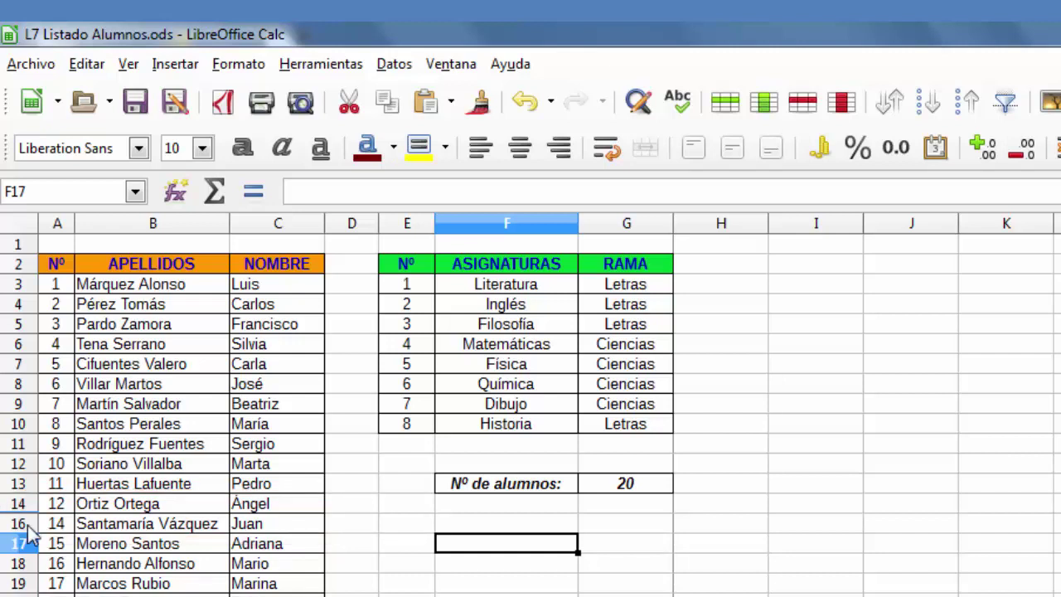
pyautogui.click(524, 101)
# Step: Delete row 15 from cell B15 with the option Eliminar filas completas, and undo the deletion
pyautogui.click(104, 522)
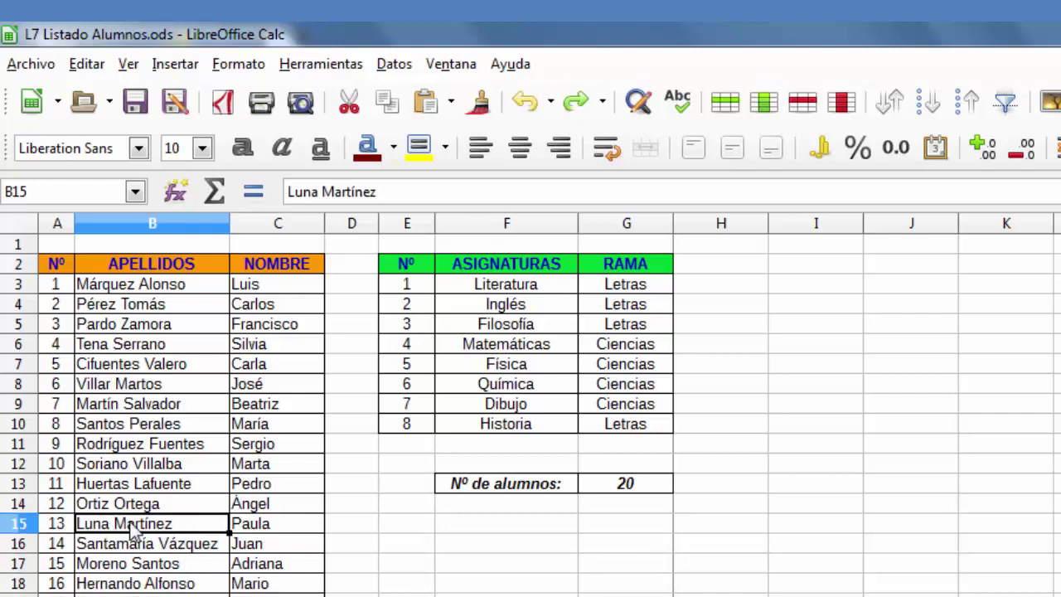
pyautogui.rightClick(130, 525)
pyautogui.click(205, 407)
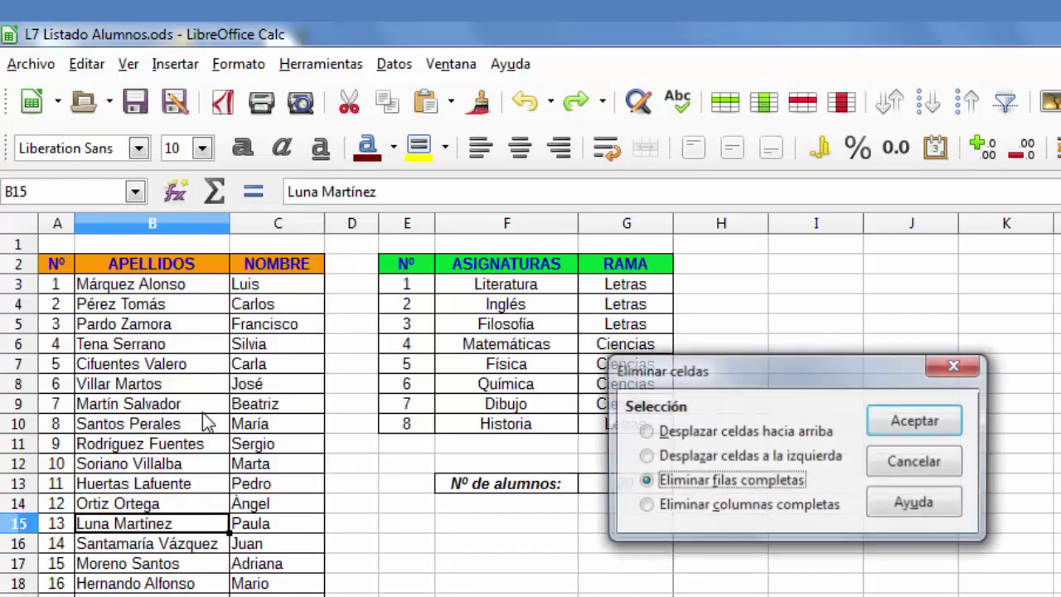
pyautogui.click(905, 424)
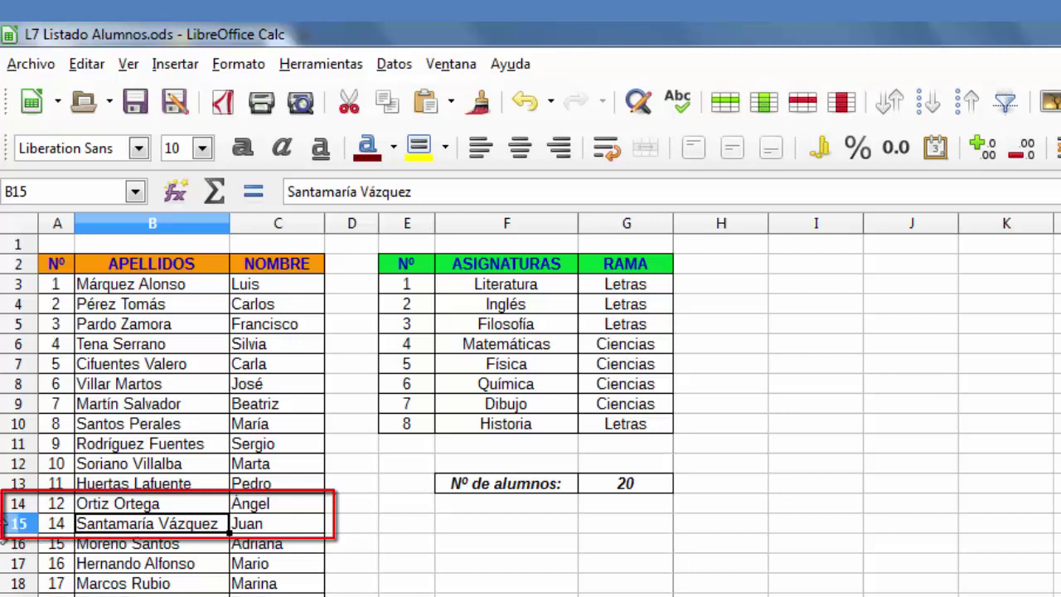
pyautogui.click(524, 102)
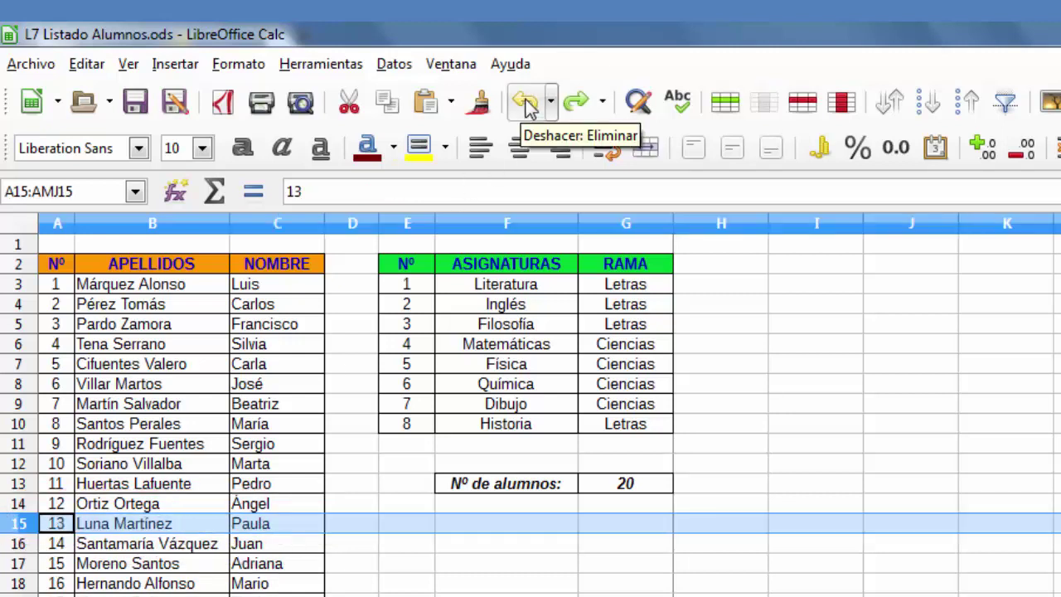
# Step: Hide row 15 and show it again with the Mostrar option while the row is still selected
pyautogui.rightClick(18, 530)
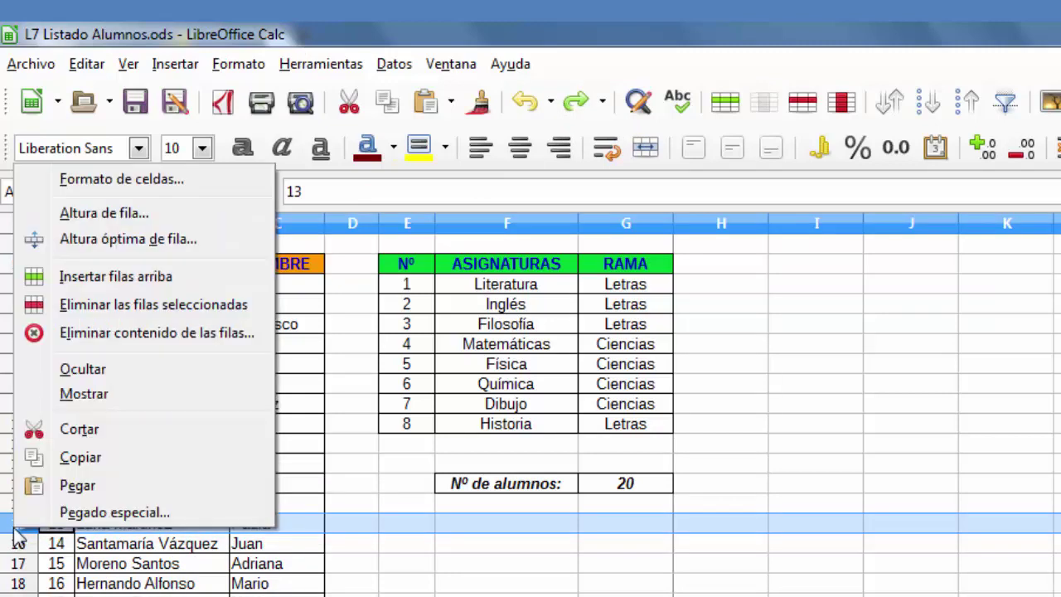
pyautogui.click(137, 376)
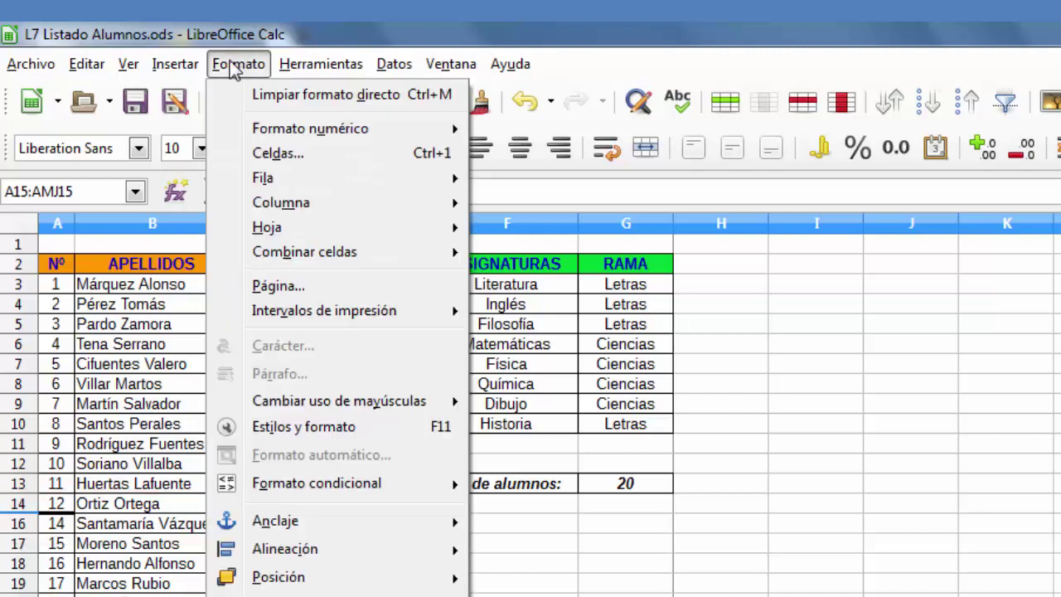
pyautogui.moveTo(284, 179)
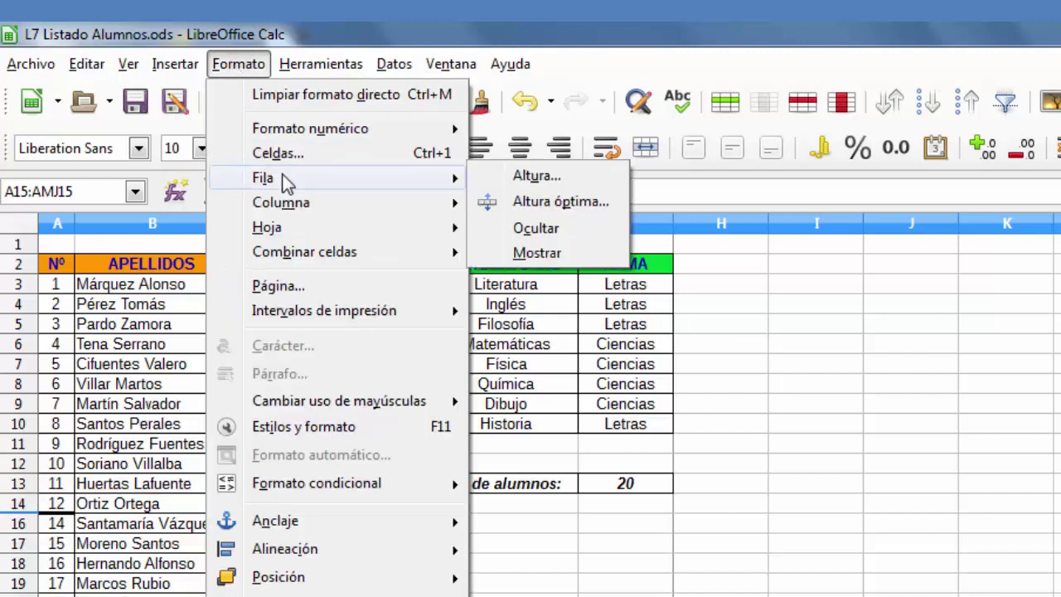
pyautogui.click(557, 259)
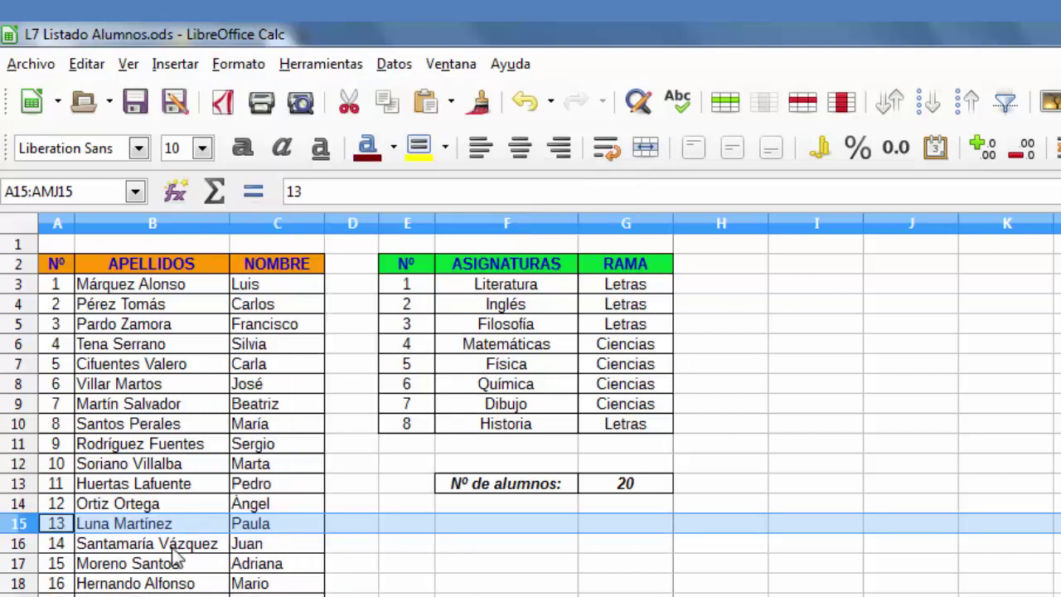
# Step: Undo the last unhiding, show the hidden row 15 by selecting rows 14 to 16 around it, and clear the selection
pyautogui.click(525, 102)
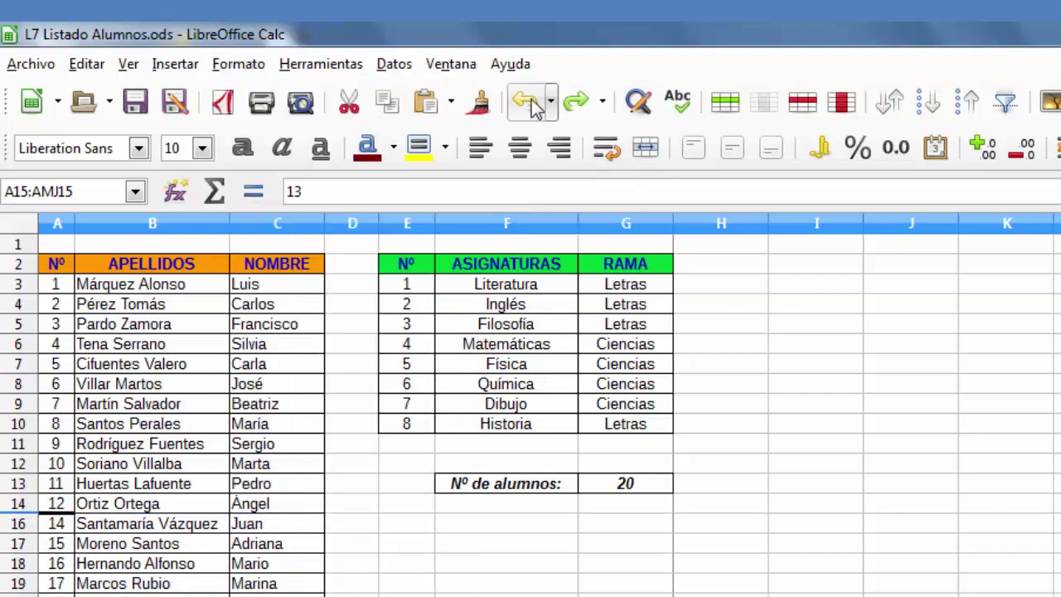
pyautogui.click(482, 569)
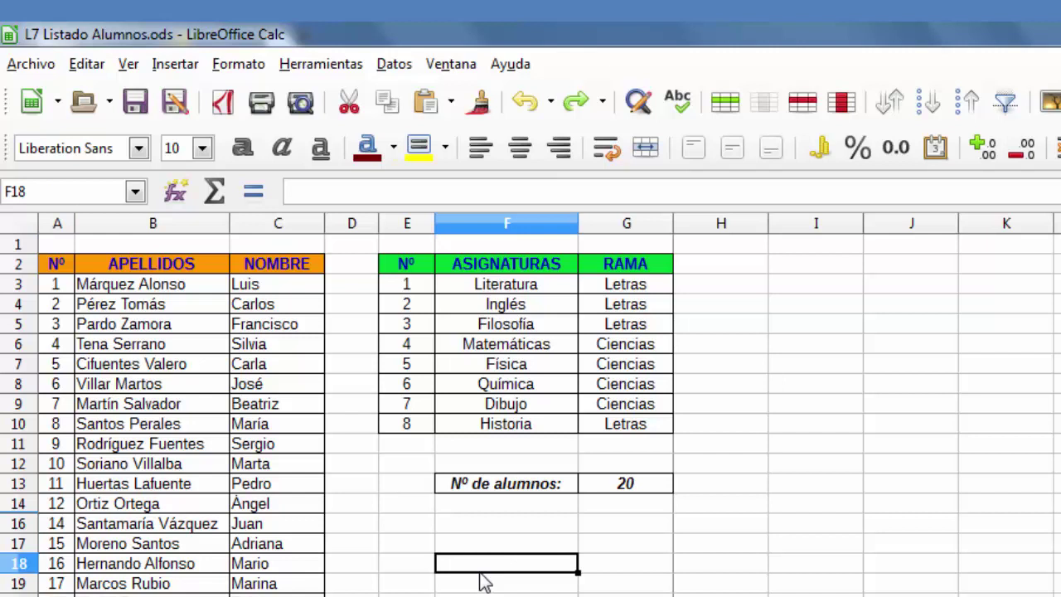
pyautogui.click(18, 503)
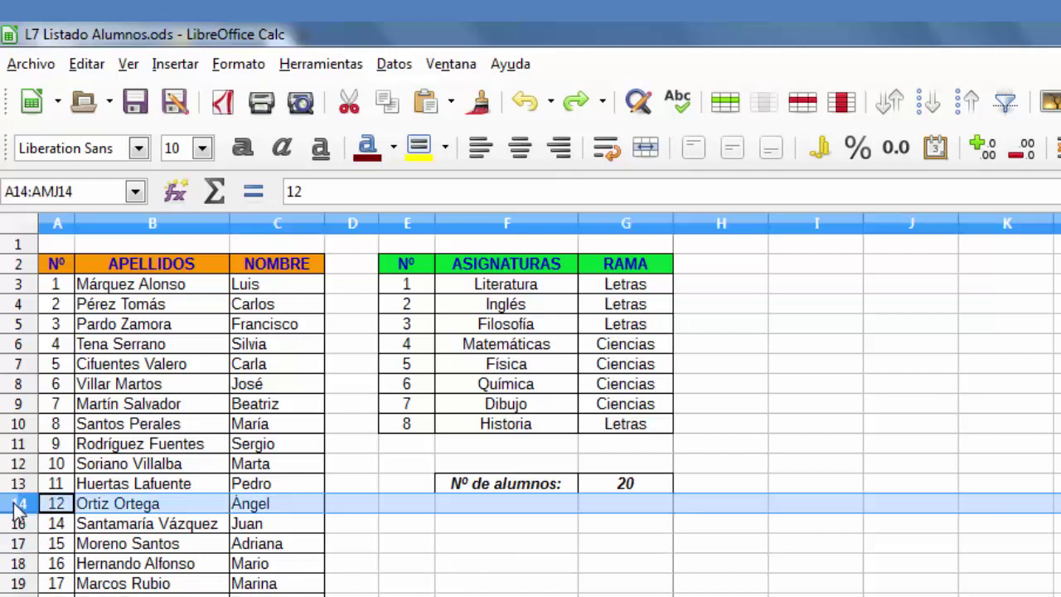
pyautogui.moveTo(17, 507); pyautogui.dragTo(19, 524)
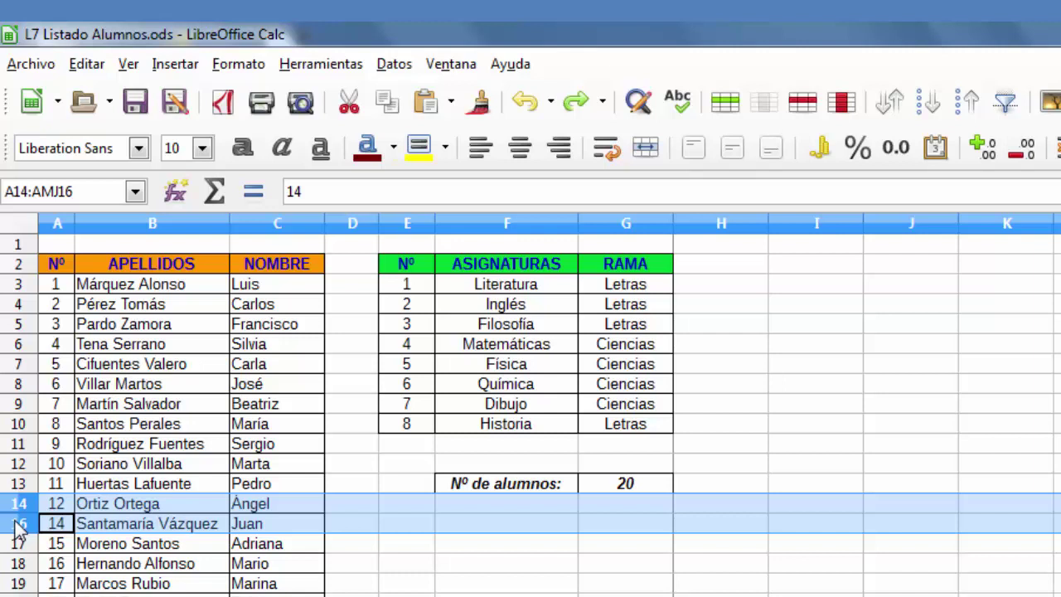
pyautogui.rightClick(20, 524)
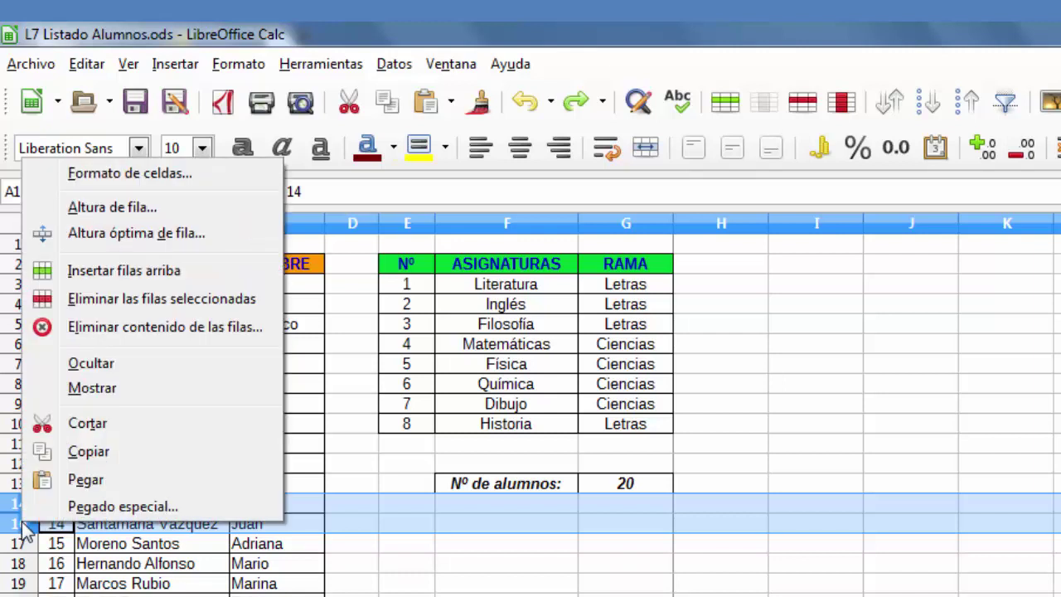
pyautogui.click(135, 387)
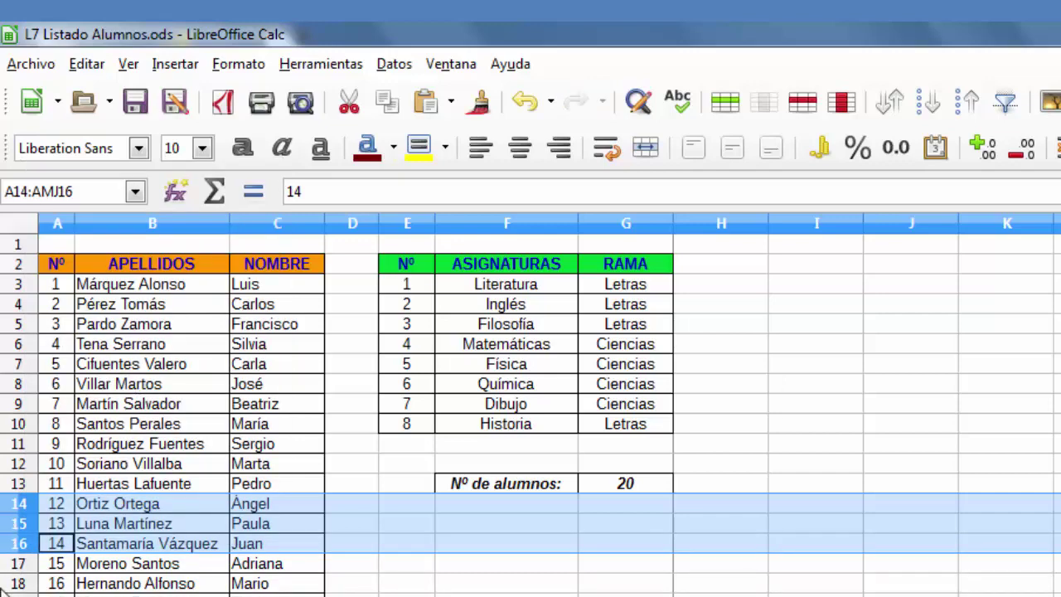
pyautogui.click(522, 583)
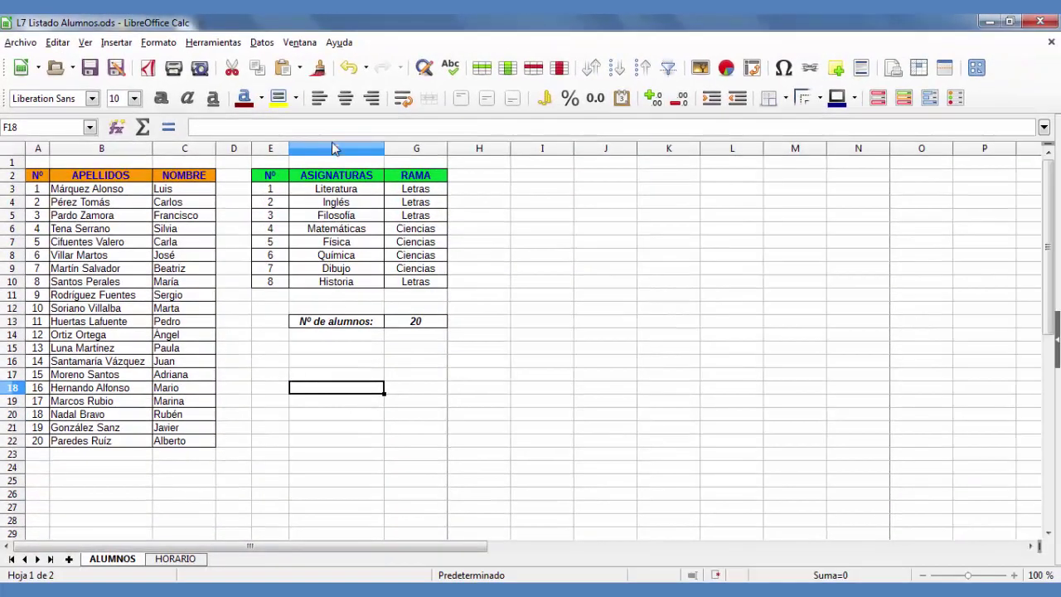
# Step: Hide column F with the ASIGNATURAS data and clear the selection
pyautogui.click(335, 148)
pyautogui.rightClick(343, 150)
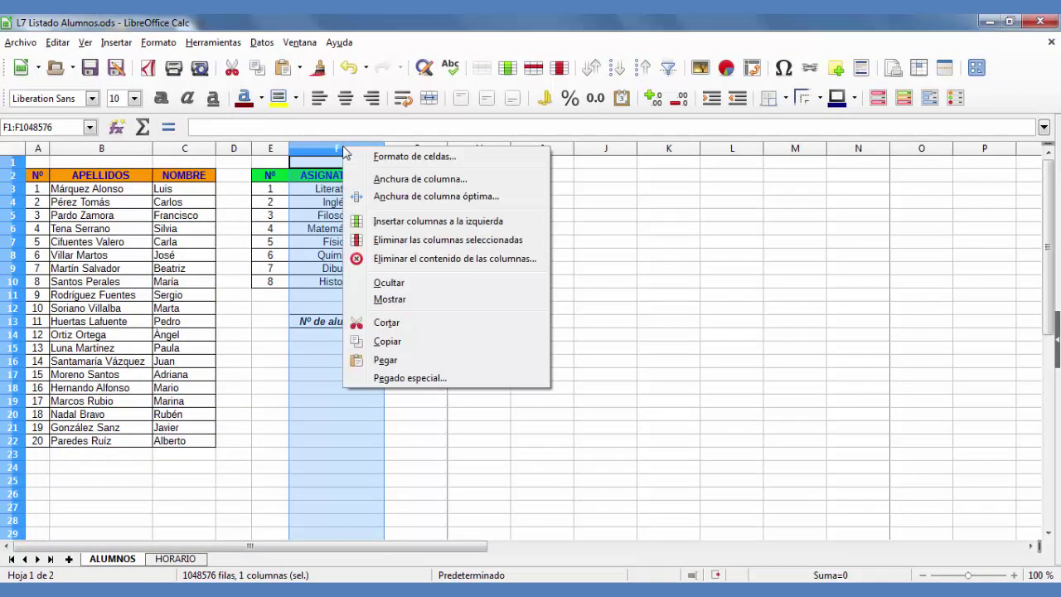
pyautogui.click(439, 284)
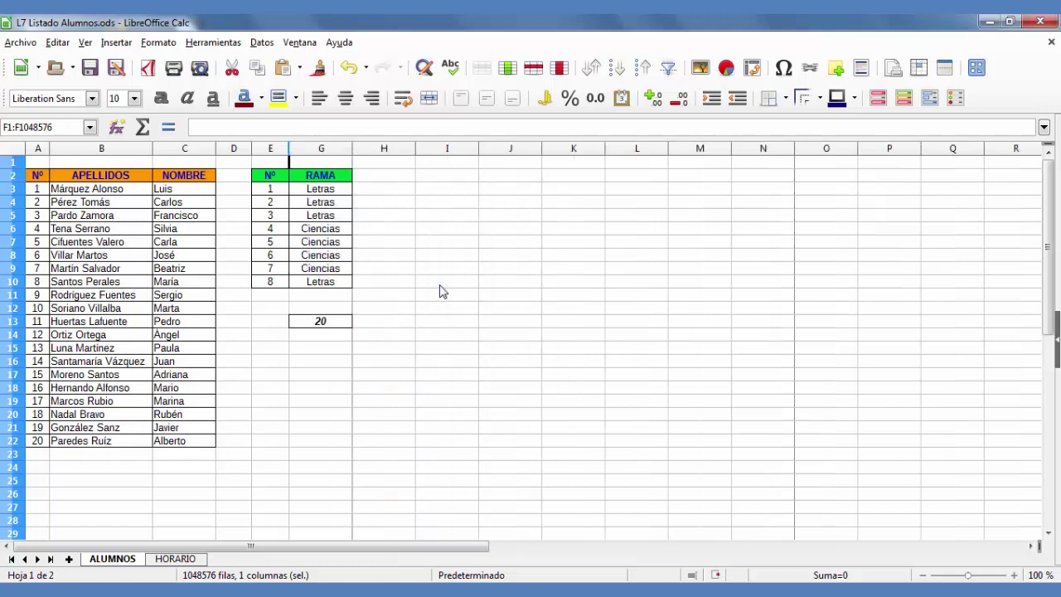
pyautogui.click(440, 285)
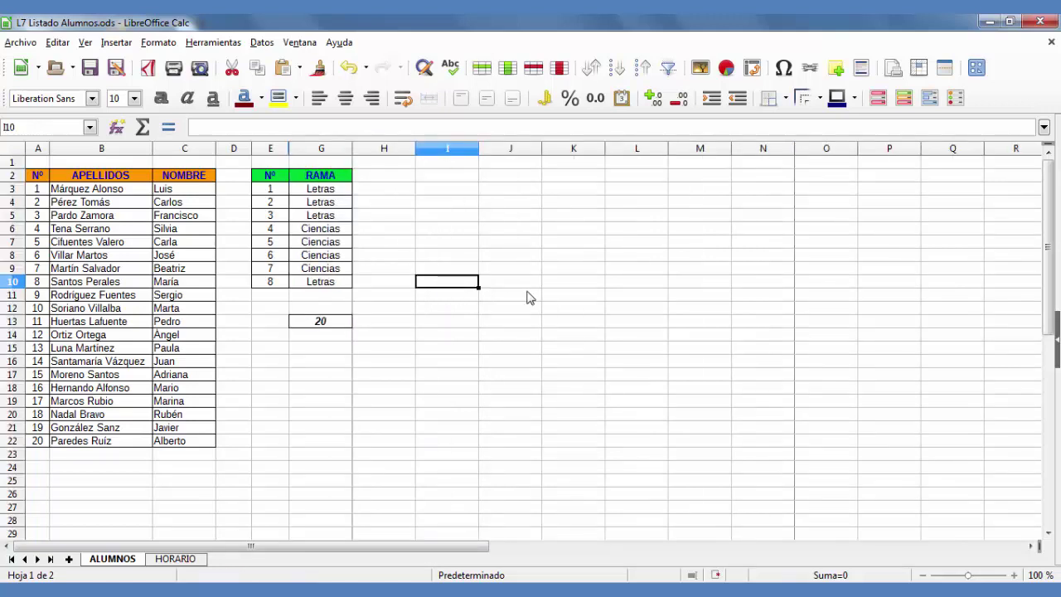
# Step: Show the hidden column F by selecting columns E to G around it, and clear the selection
pyautogui.moveTo(278, 150); pyautogui.dragTo(319, 154)
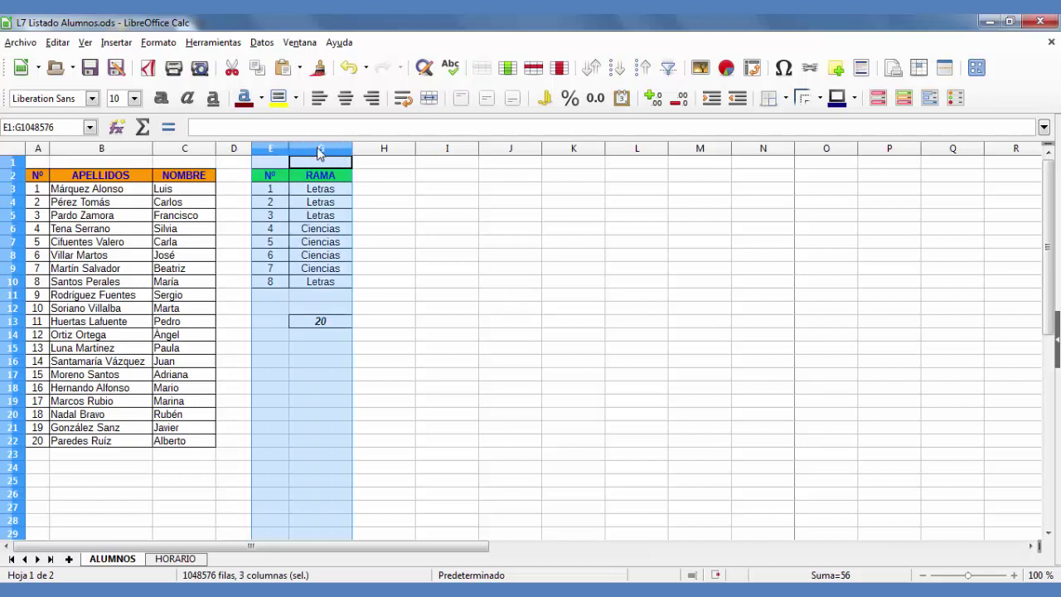
pyautogui.rightClick(319, 153)
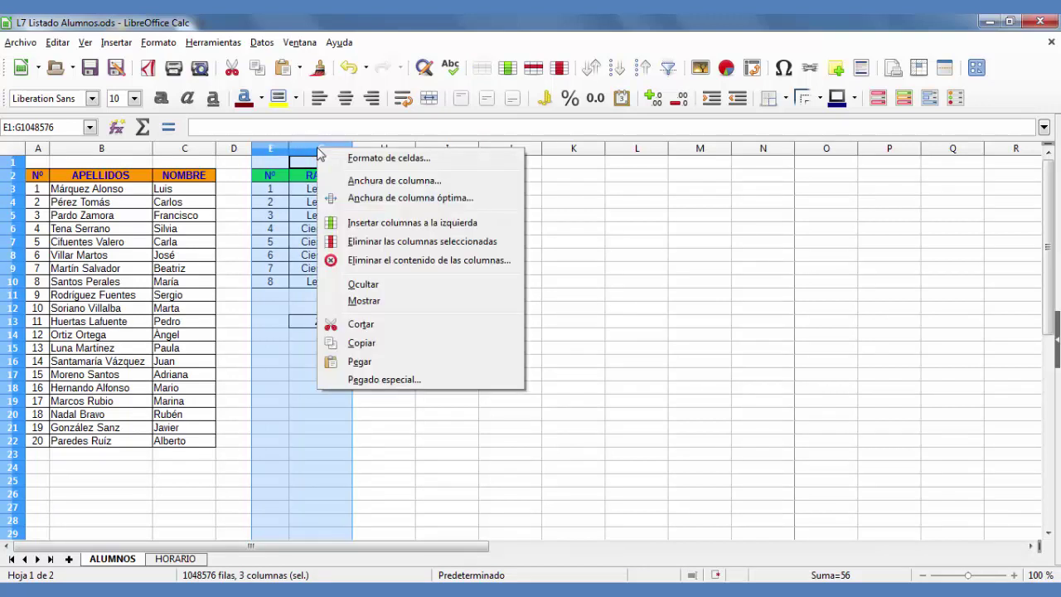
pyautogui.click(163, 45)
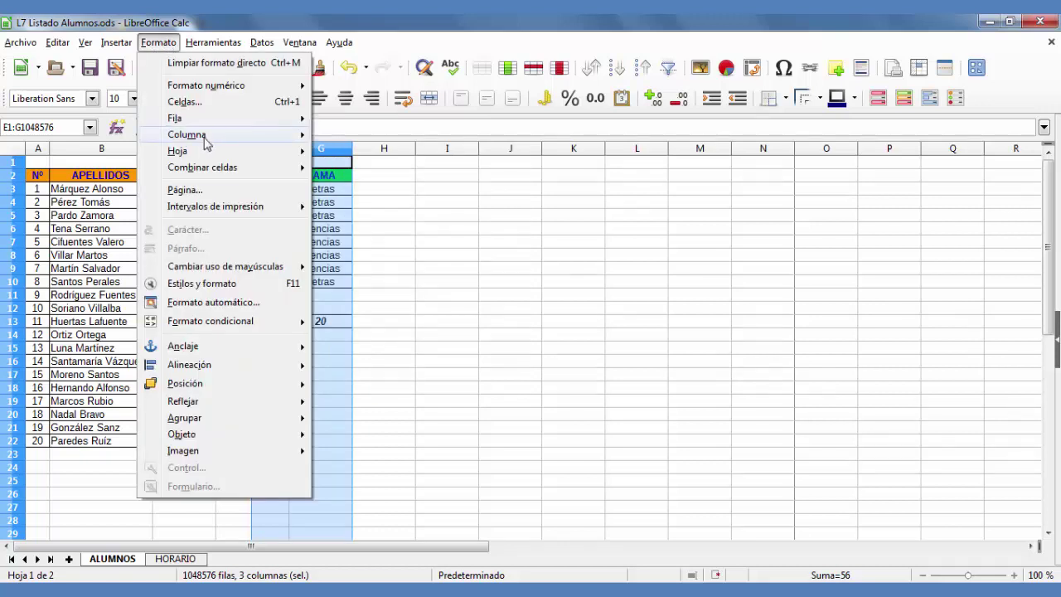
pyautogui.moveTo(204, 138)
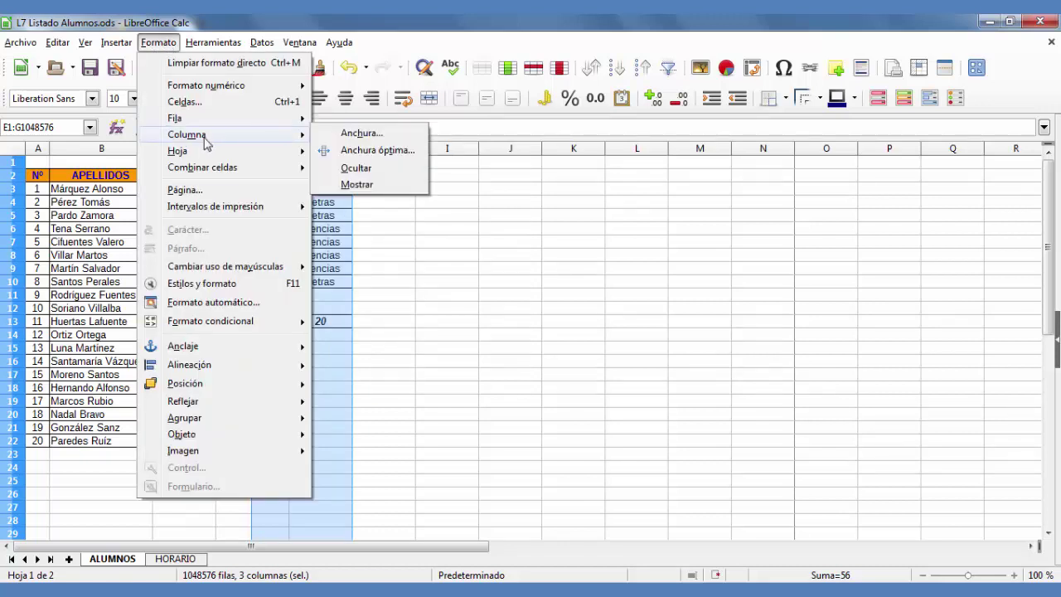
pyautogui.click(357, 184)
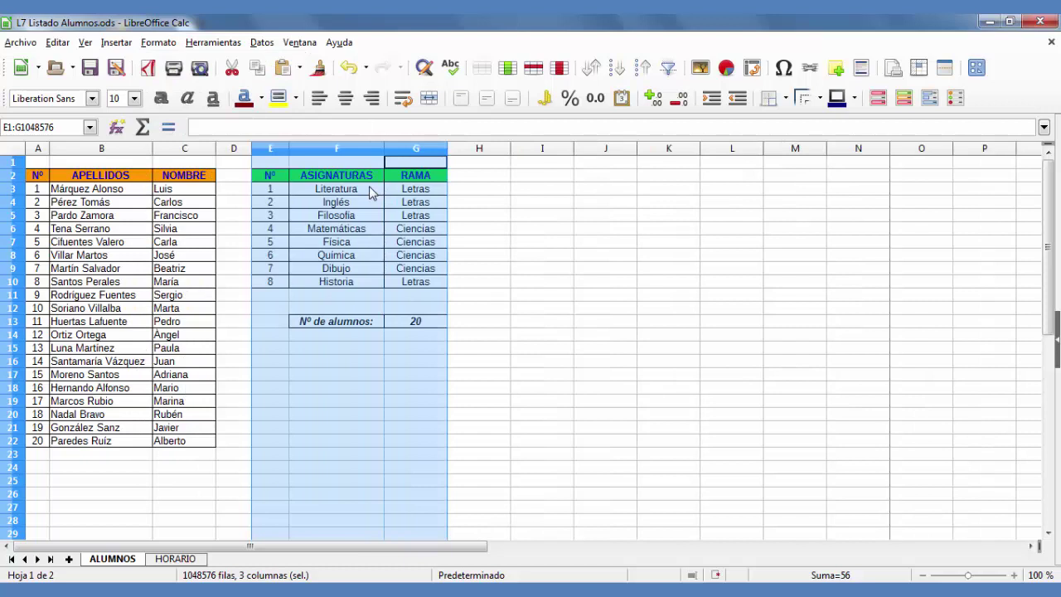
pyautogui.click(505, 213)
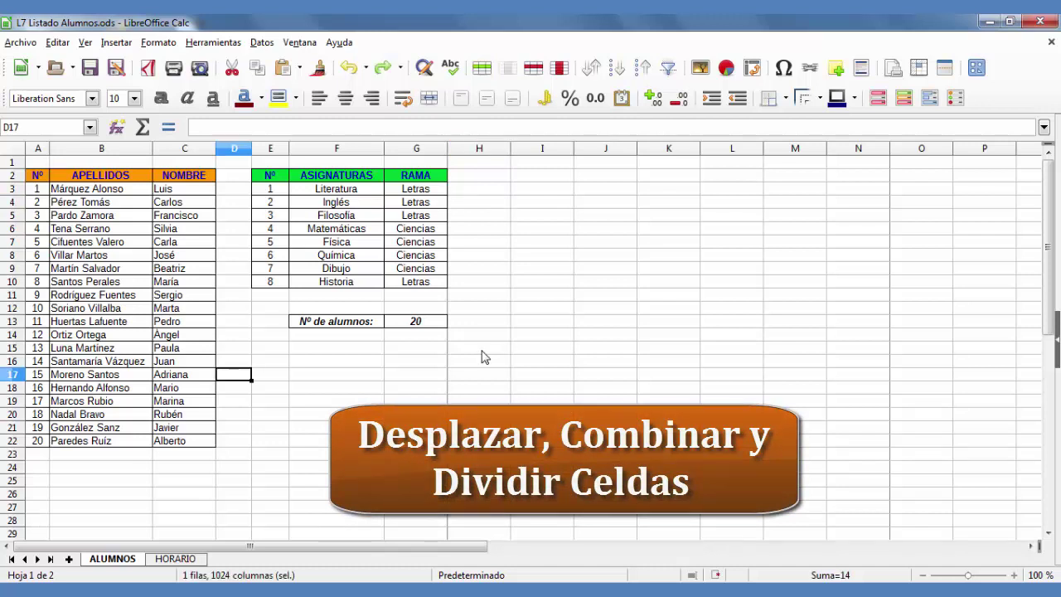
# Step: Insert a whole row above row 6, undo the insertion, and clear the selection
pyautogui.click(414, 375)
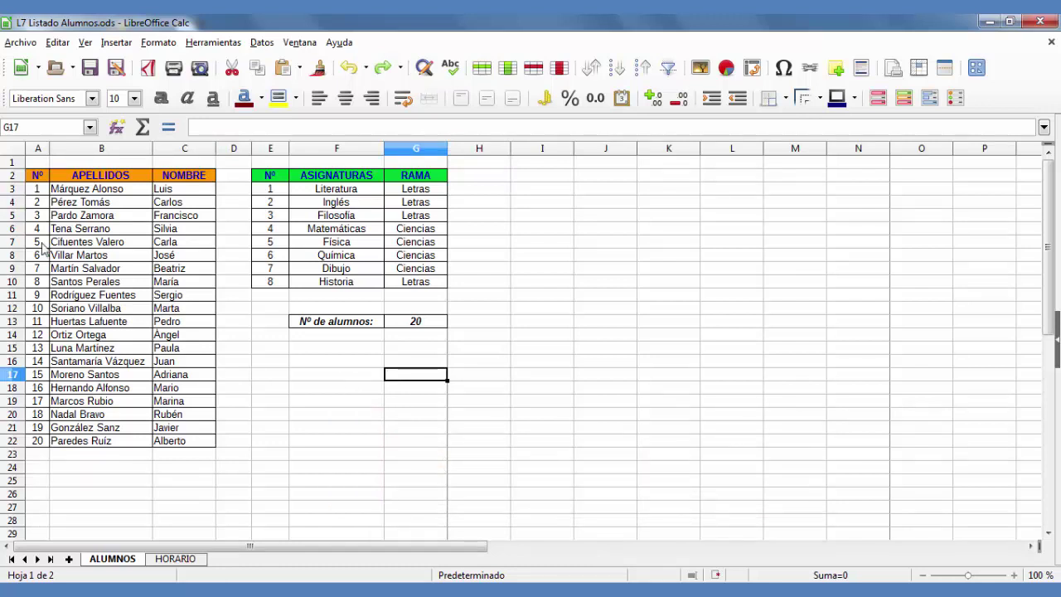
pyautogui.click(10, 229)
pyautogui.rightClick(11, 231)
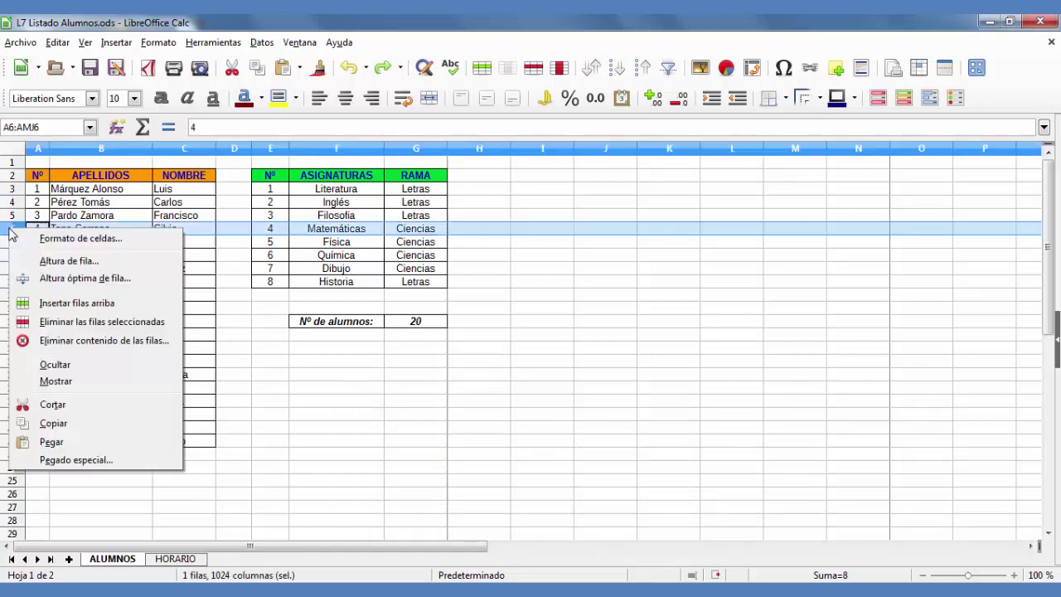
pyautogui.click(77, 304)
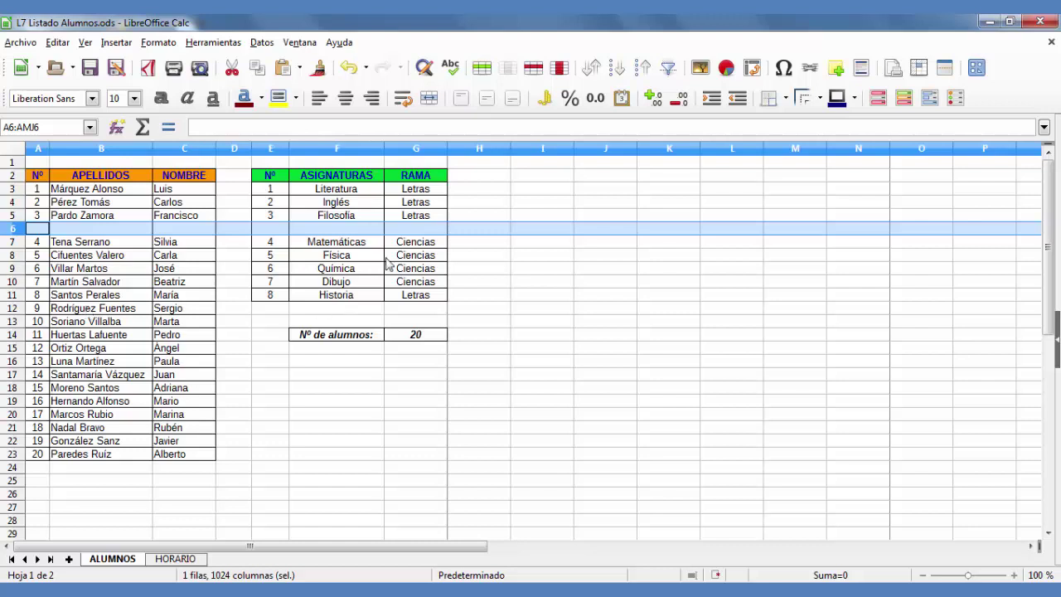
pyautogui.click(348, 67)
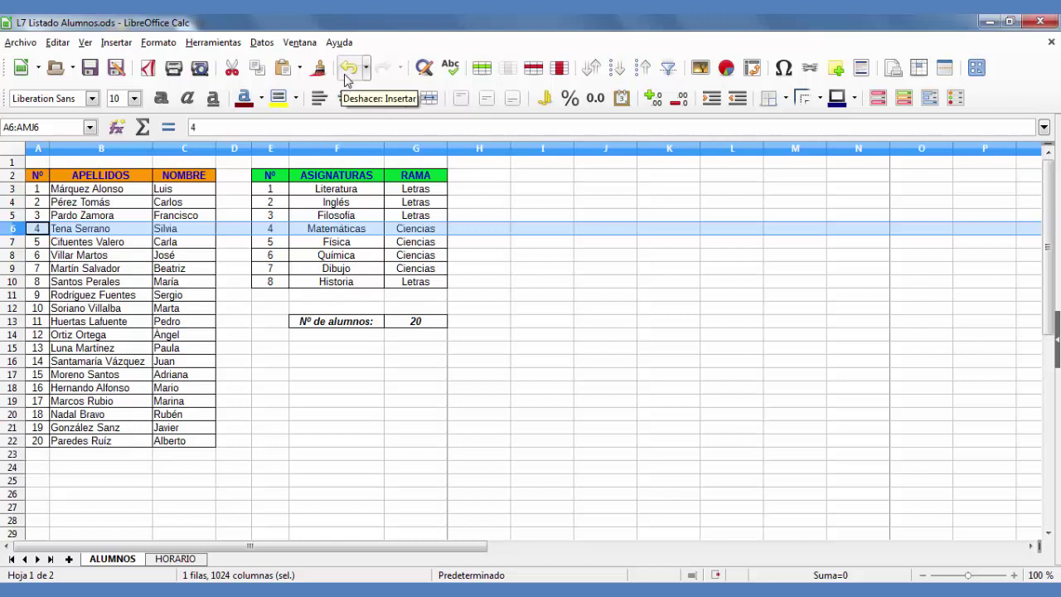
pyautogui.click(91, 267)
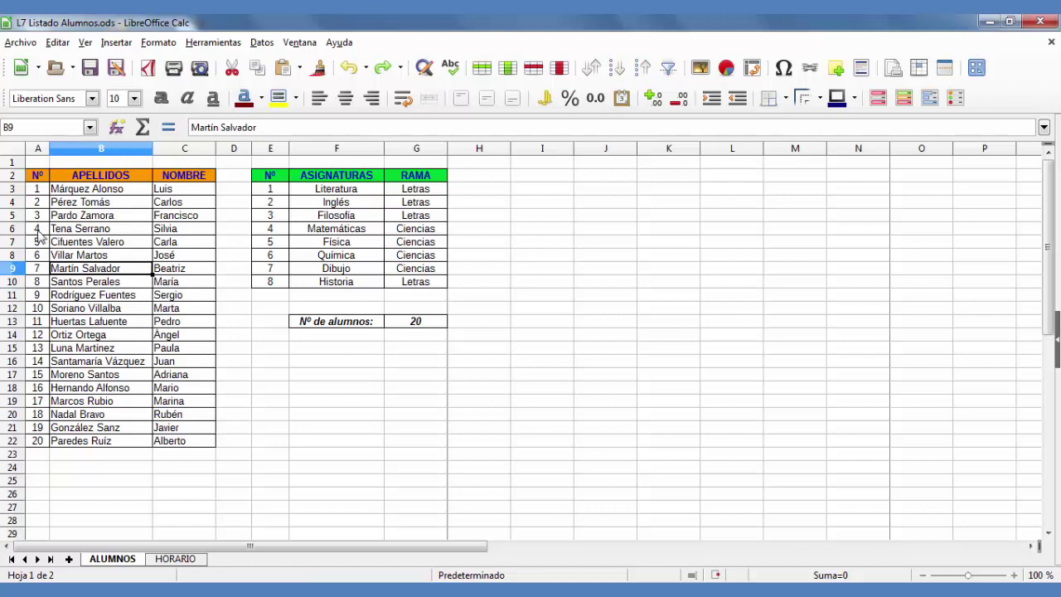
# Step: Insert cells at A6:C6 with the option Desplazar celdas hacia abajo, and undo the insertion
pyautogui.click(38, 232)
pyautogui.moveTo(39, 236); pyautogui.dragTo(179, 241)
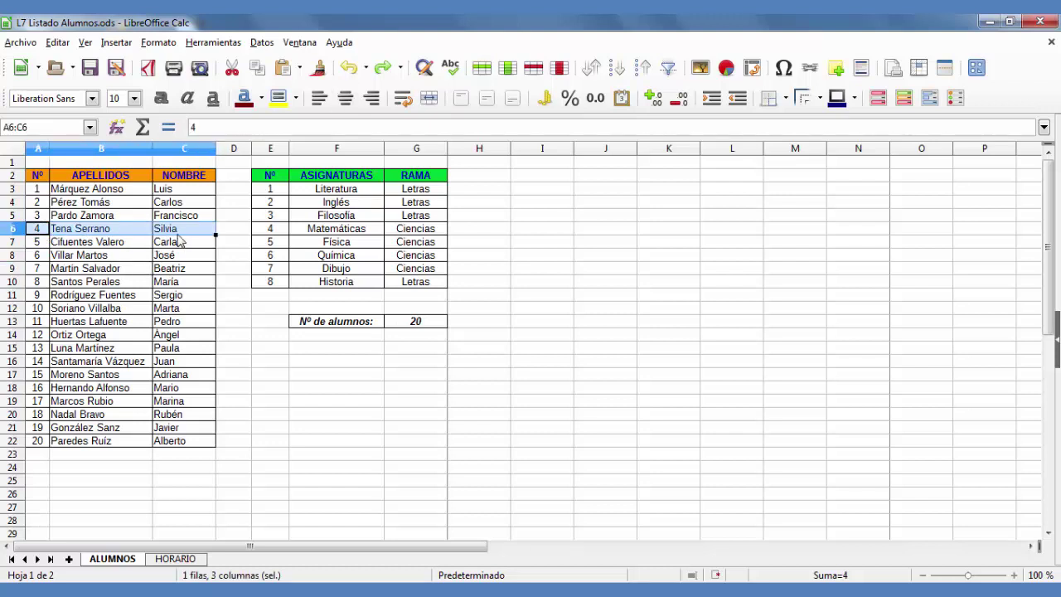
pyautogui.rightClick(179, 241)
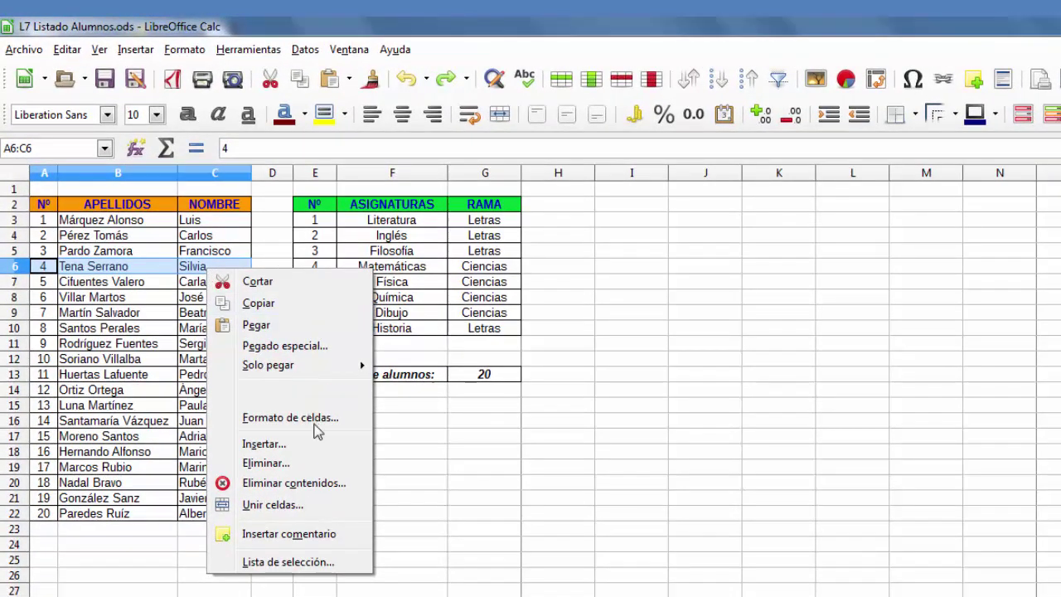
pyautogui.click(335, 448)
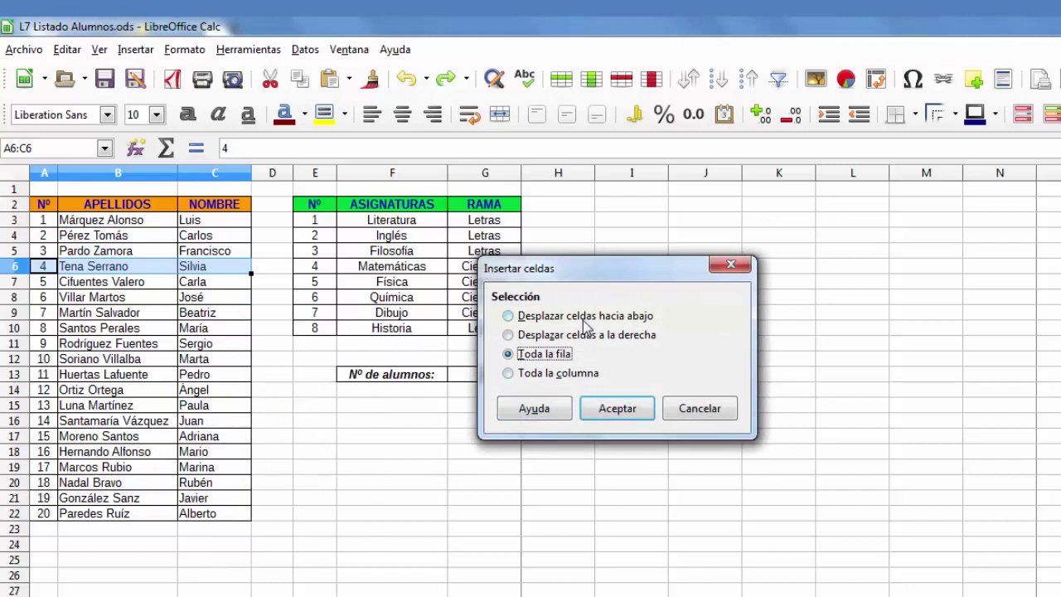
pyautogui.click(513, 318)
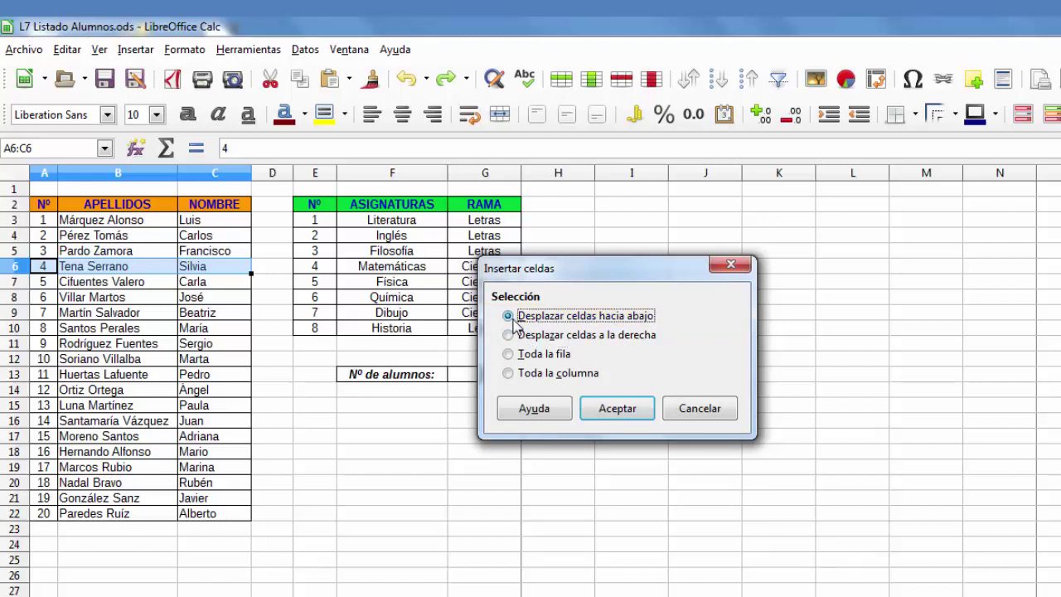
pyautogui.click(625, 415)
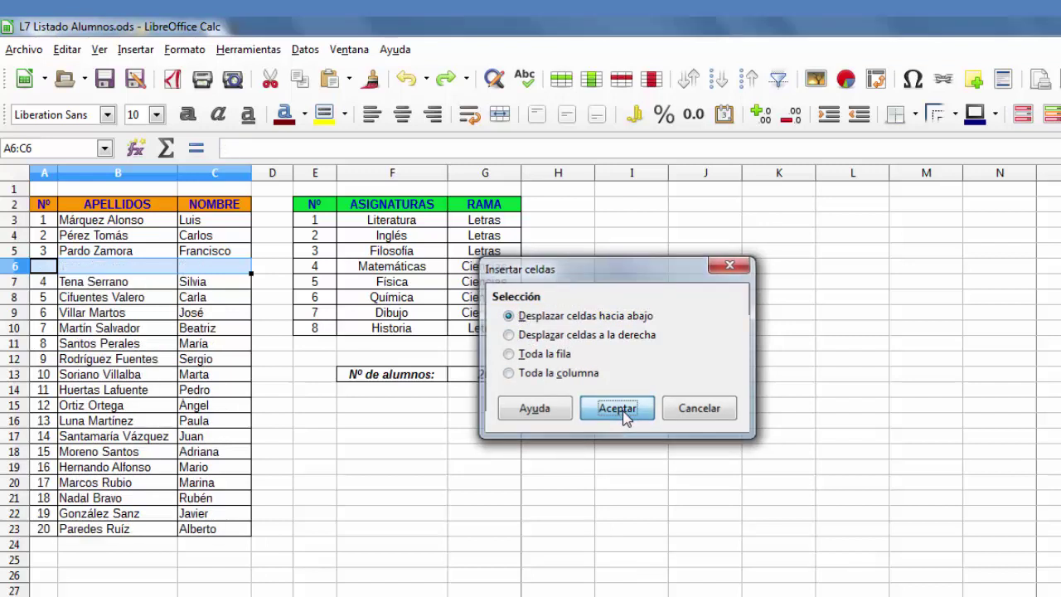
pyautogui.click(625, 417)
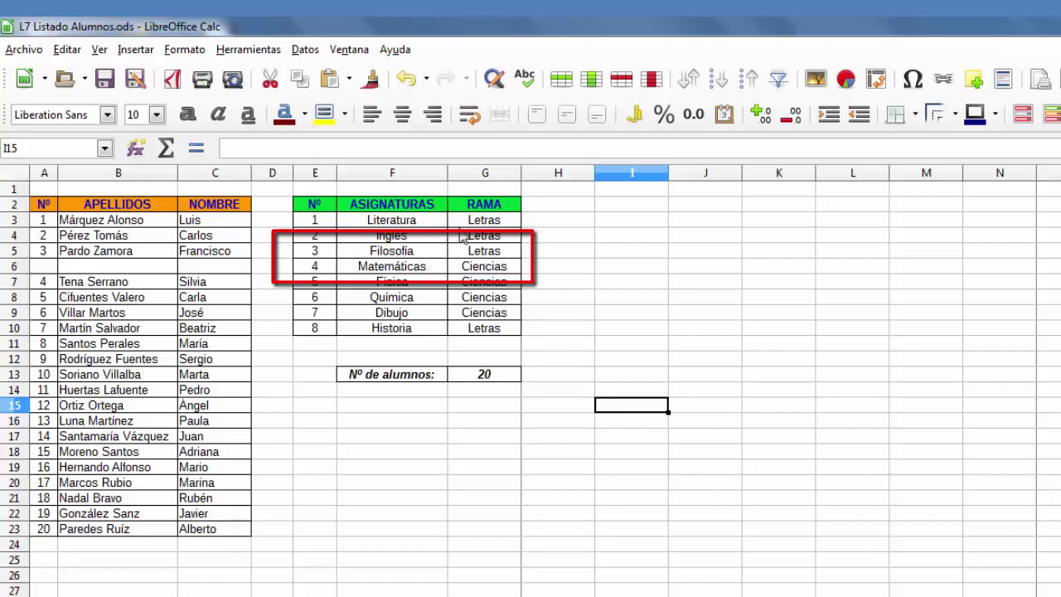
pyautogui.click(406, 79)
pyautogui.click(626, 273)
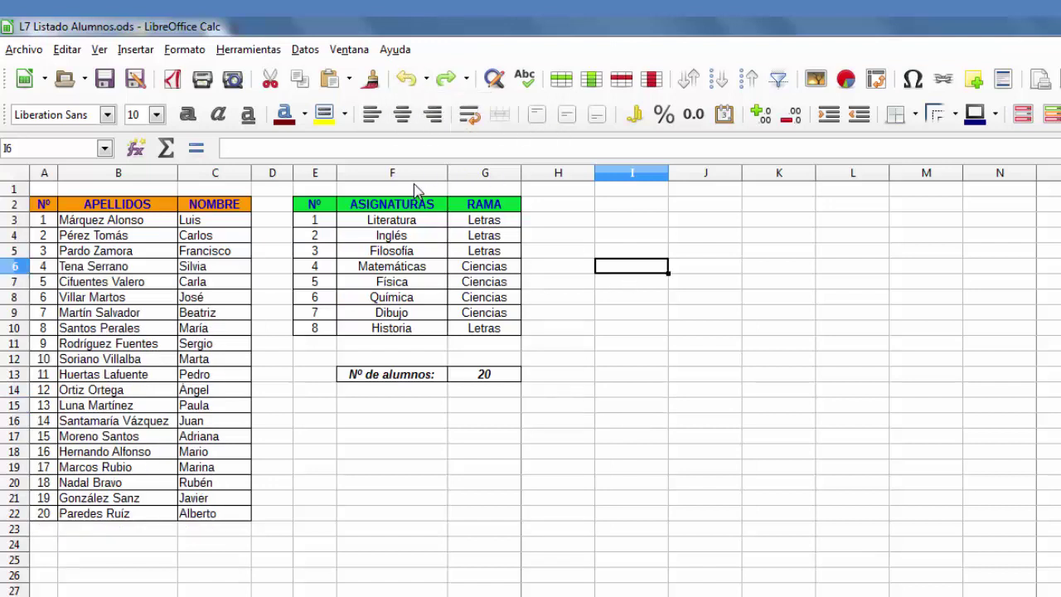
# Step: Insert a whole column before column G, between ASIGNATURAS and RAMA
pyautogui.click(490, 212)
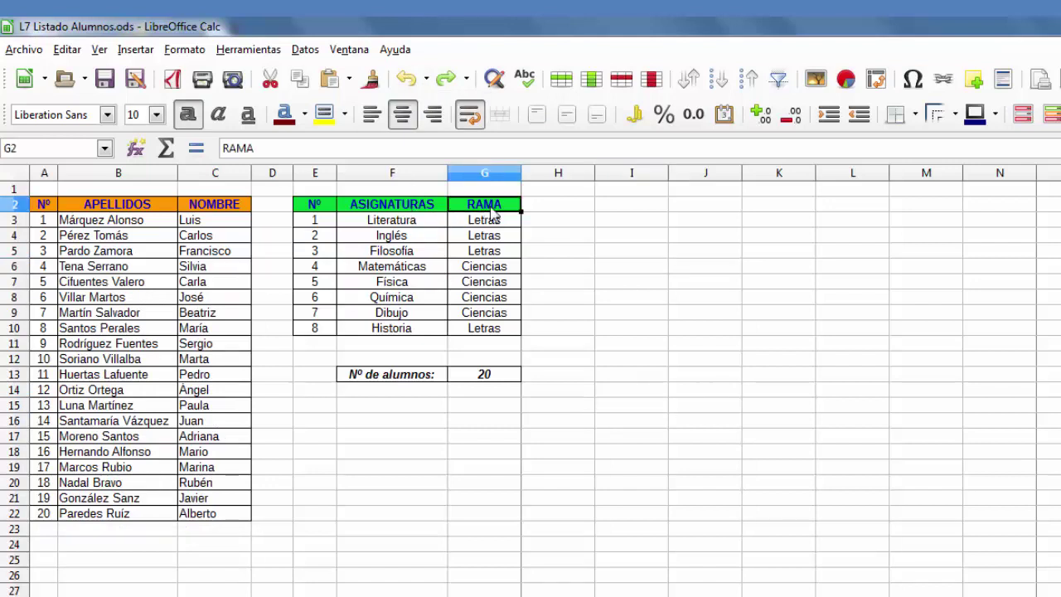
pyautogui.click(485, 175)
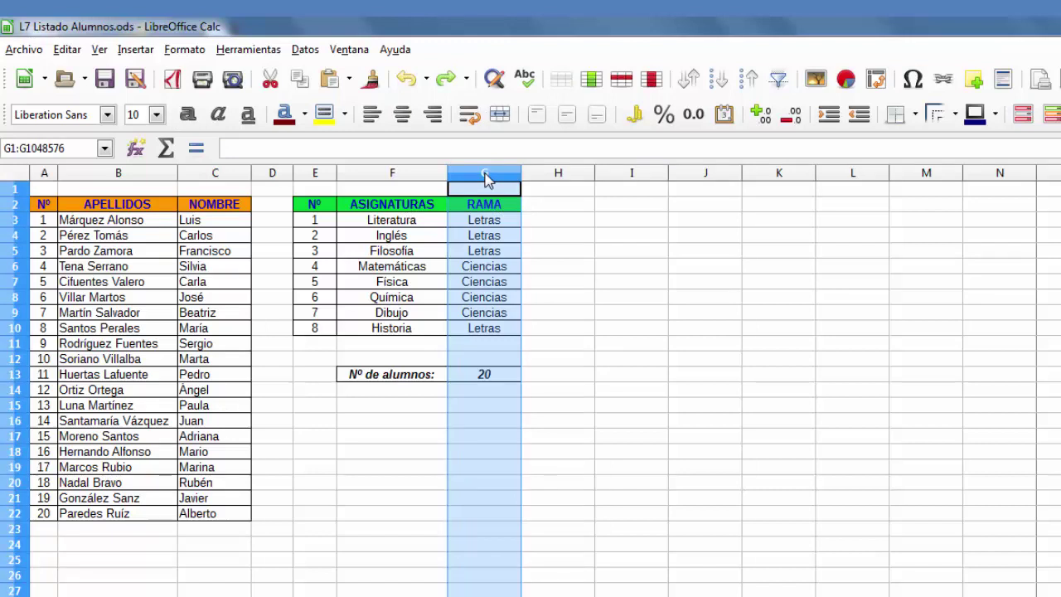
pyautogui.click(593, 83)
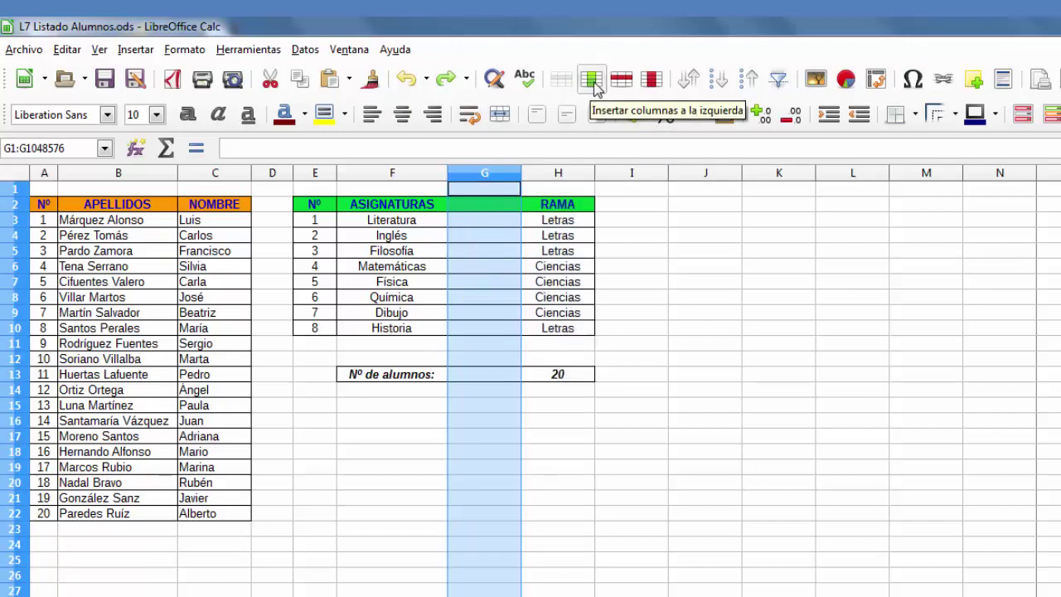
# Step: Undo the last column insertion between ASIGNATURAS and RAMA, and clear the selection
pyautogui.click(553, 406)
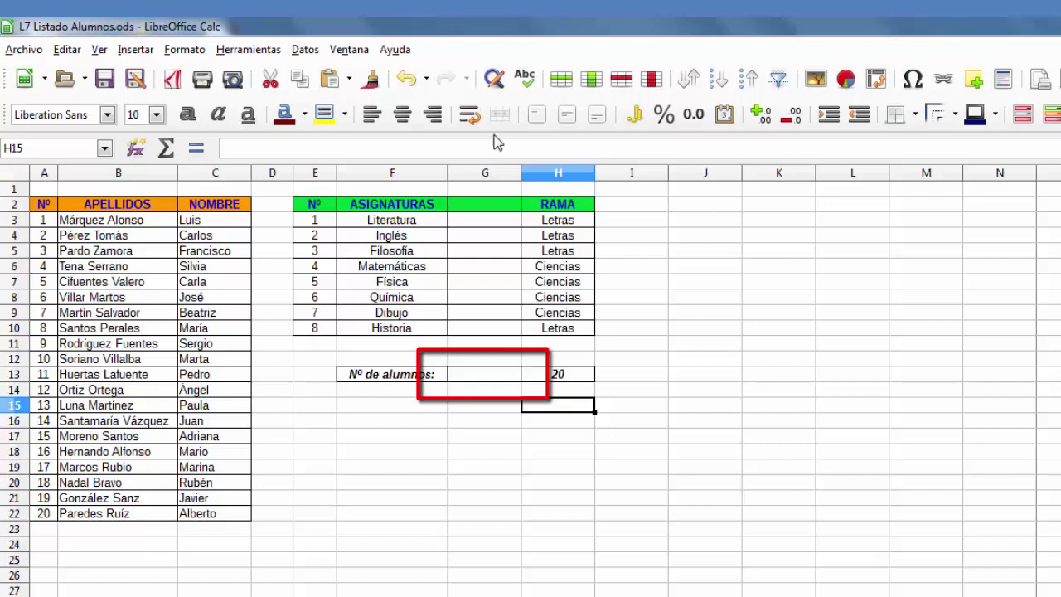
pyautogui.click(406, 78)
pyautogui.click(543, 222)
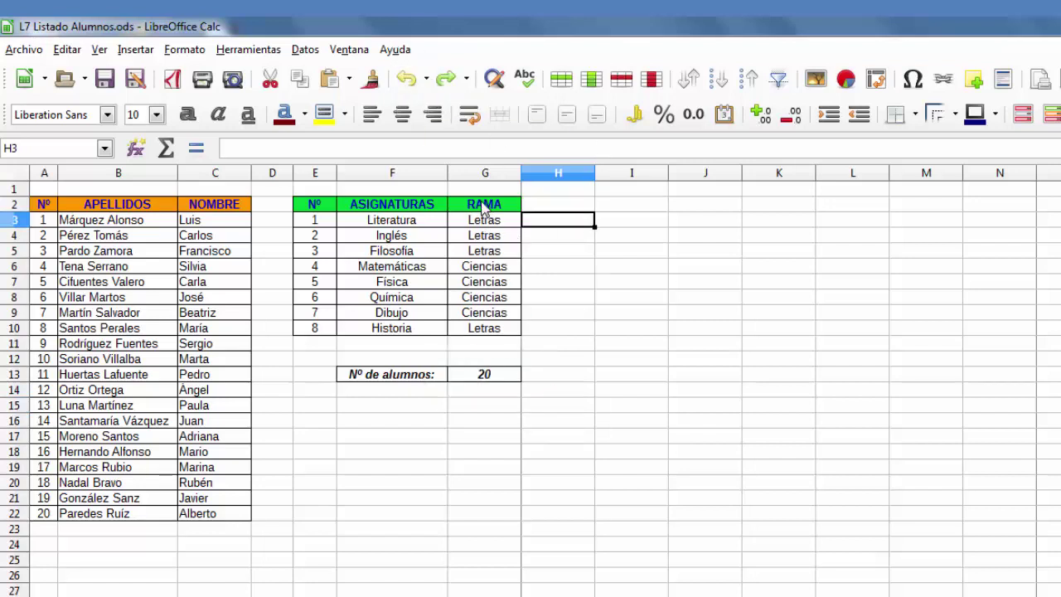
# Step: Insert cells at G2:G10 with the option Desplazar celdas a la derecha, undo the insertion, and clear the selection
pyautogui.moveTo(484, 206); pyautogui.dragTo(487, 327)
pyautogui.rightClick(489, 331)
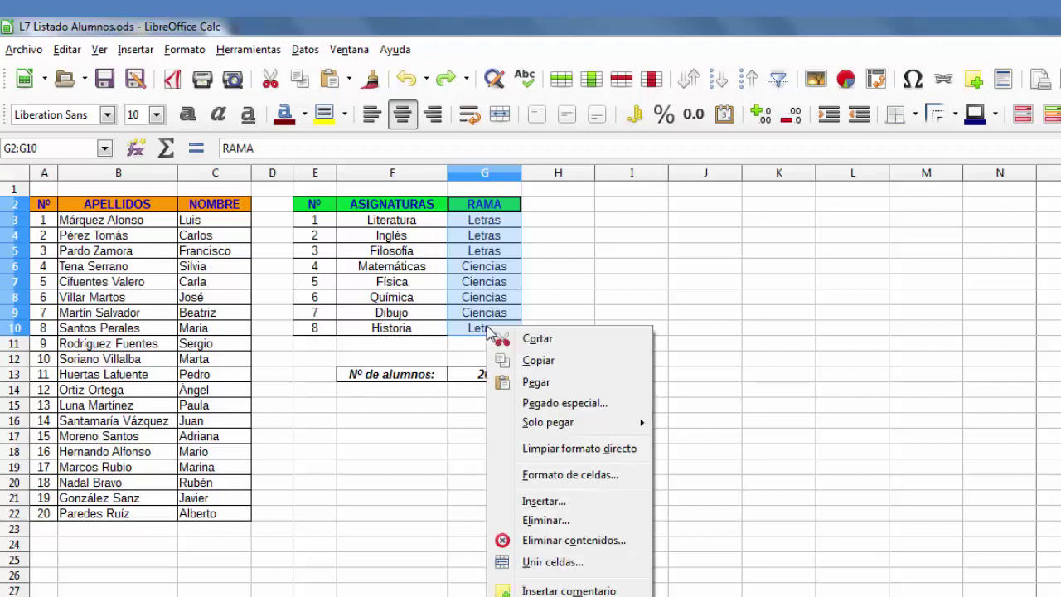
pyautogui.click(593, 501)
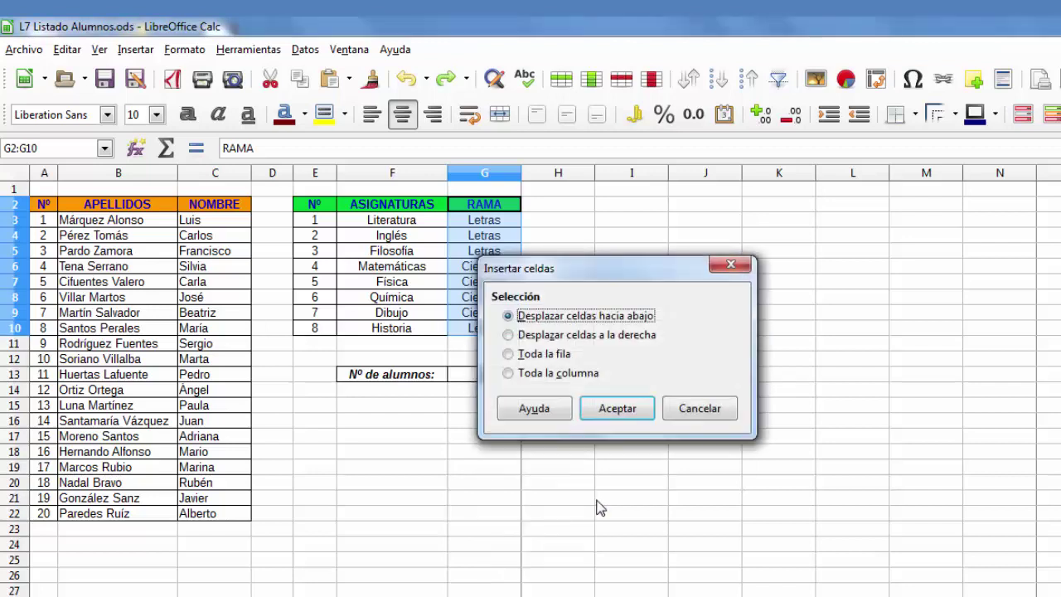
pyautogui.click(519, 340)
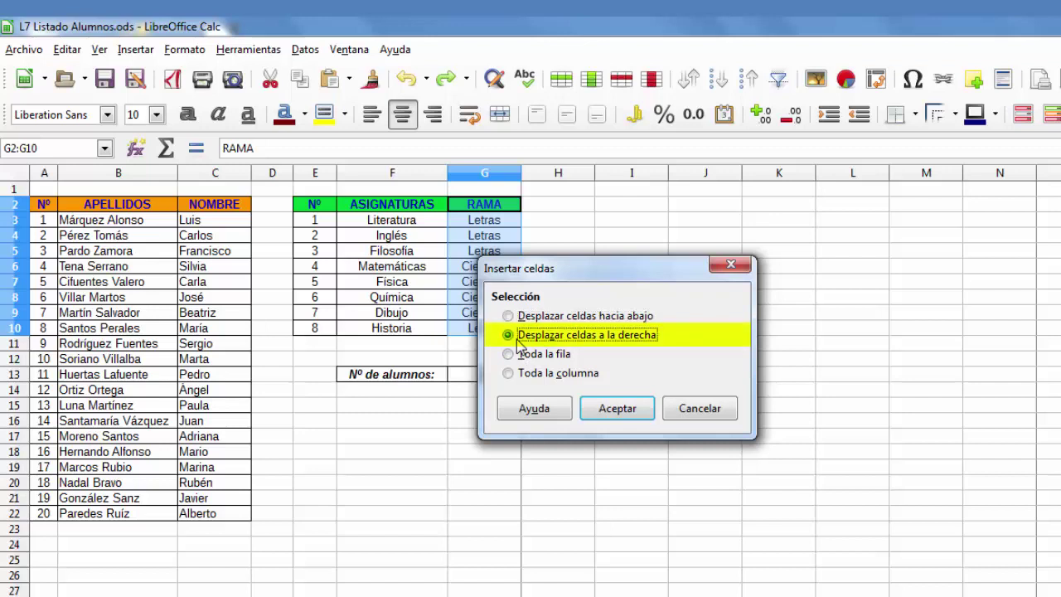
pyautogui.click(634, 421)
pyautogui.click(632, 421)
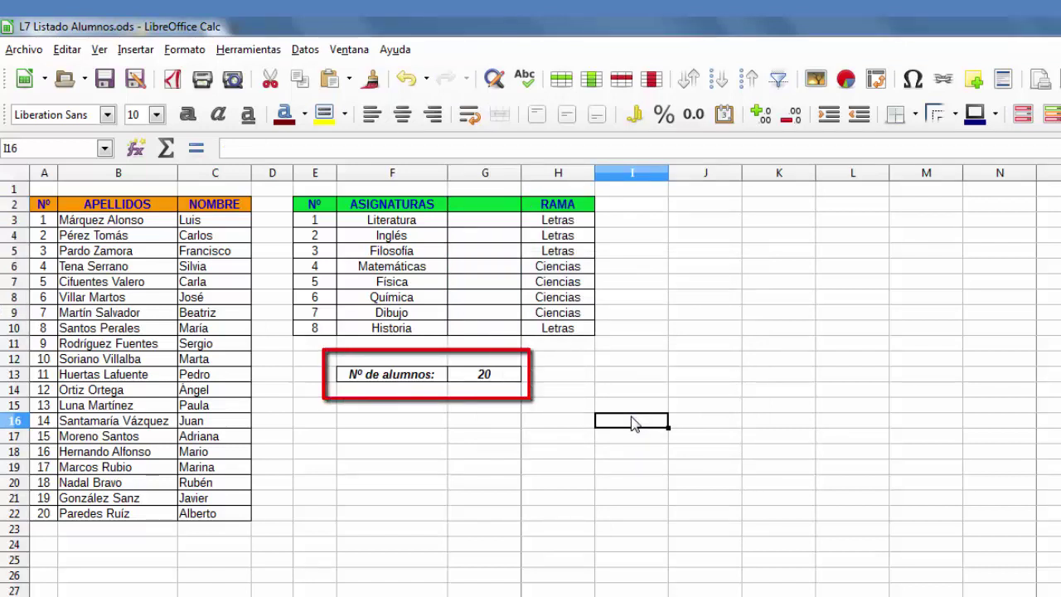
pyautogui.click(405, 78)
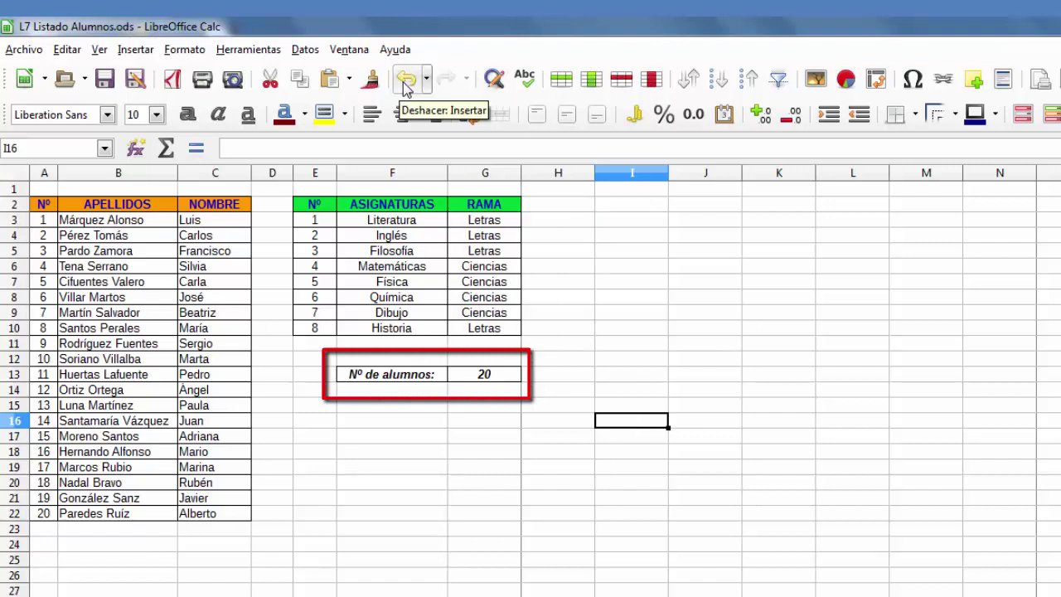
pyautogui.click(671, 333)
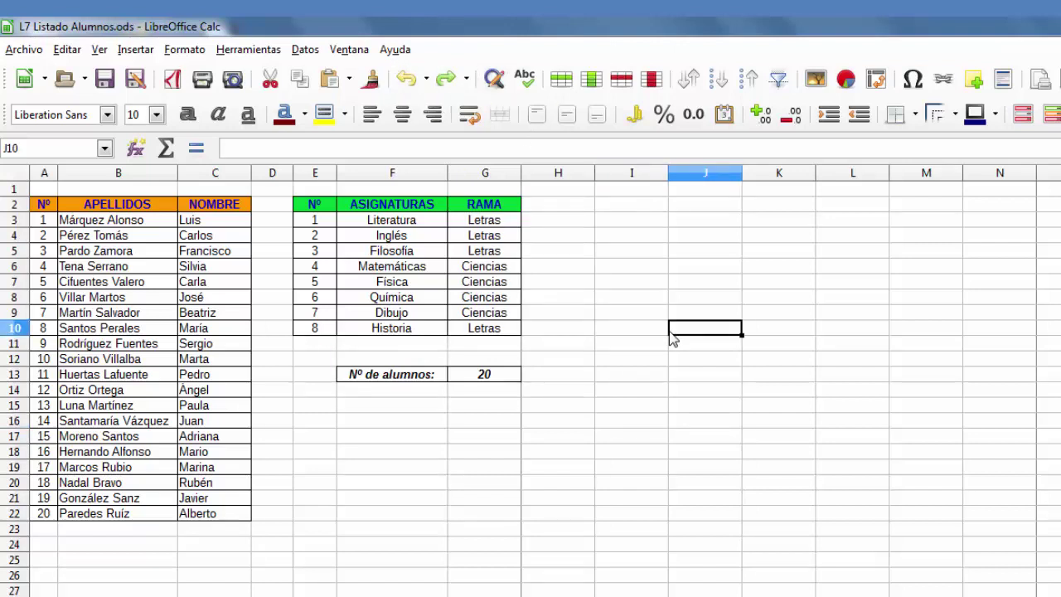
# Step: Clear only the contents of cells A11:C11 in the student list, and undo the clearing
pyautogui.moveTo(42, 343); pyautogui.dragTo(218, 349)
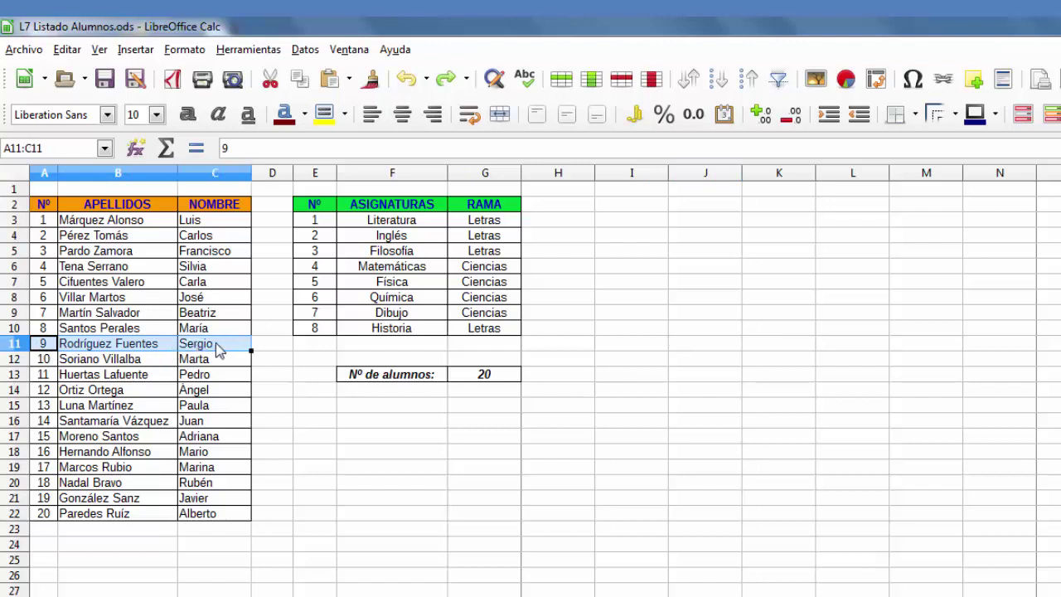
pyautogui.press('Delete')
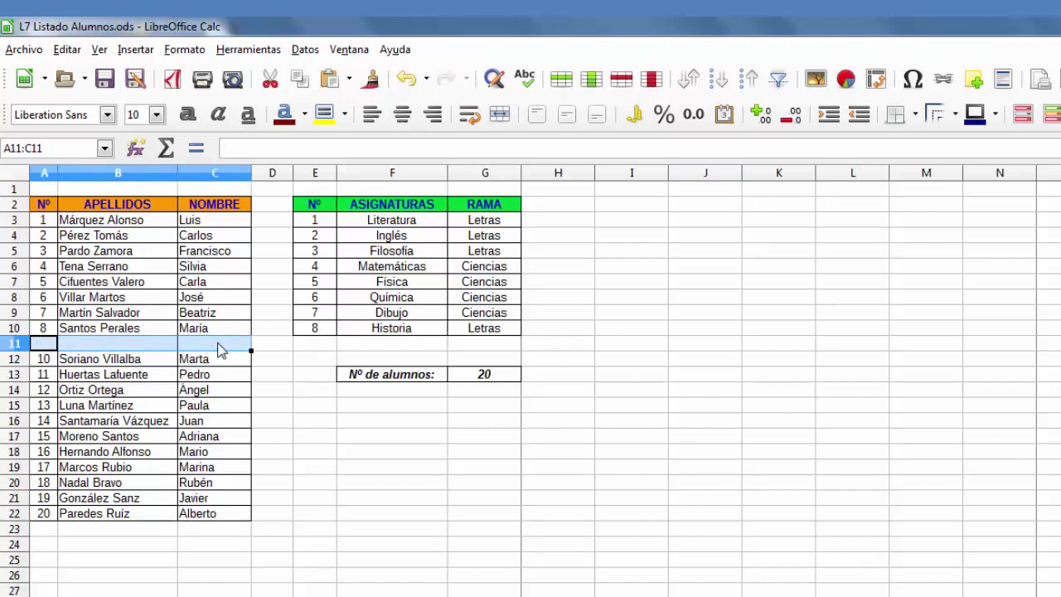
pyautogui.click(406, 77)
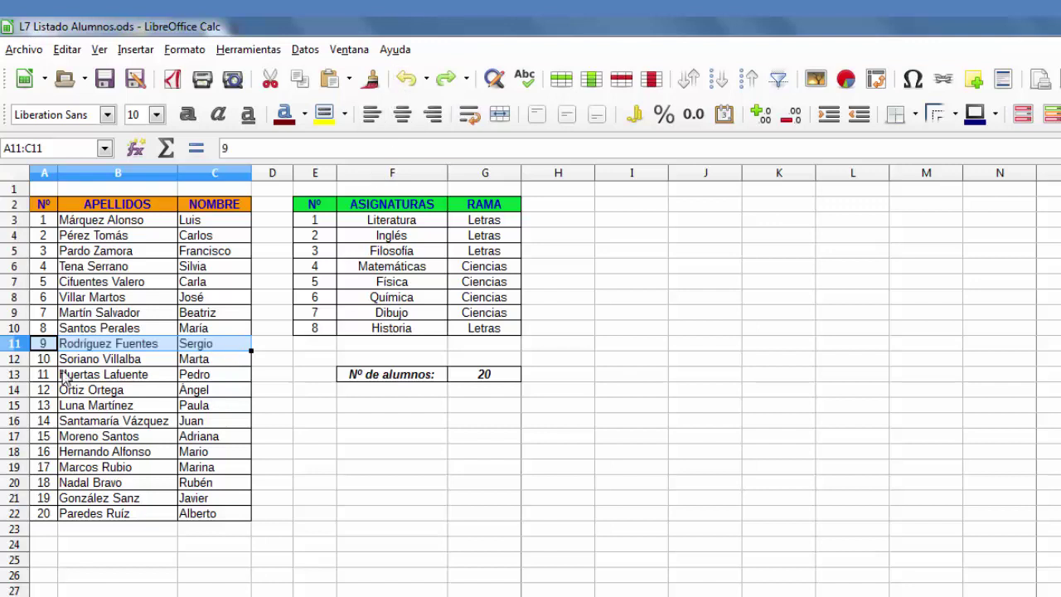
# Step: Delete cells A11:C11 from the student list with the option Desplazar celdas hacia arriba, and clear the selection
pyautogui.rightClick(165, 350)
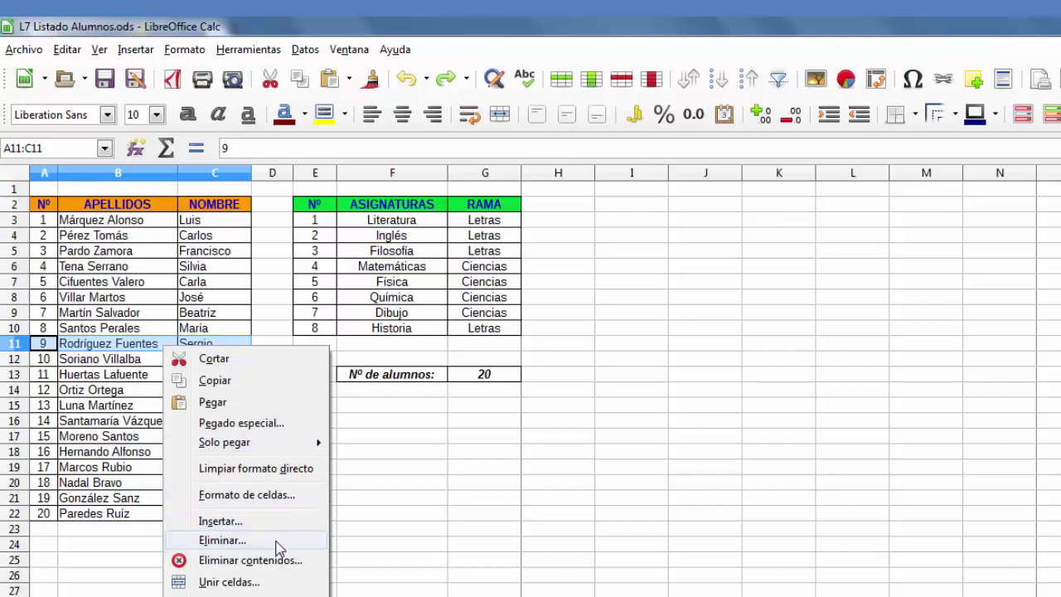
pyautogui.click(222, 539)
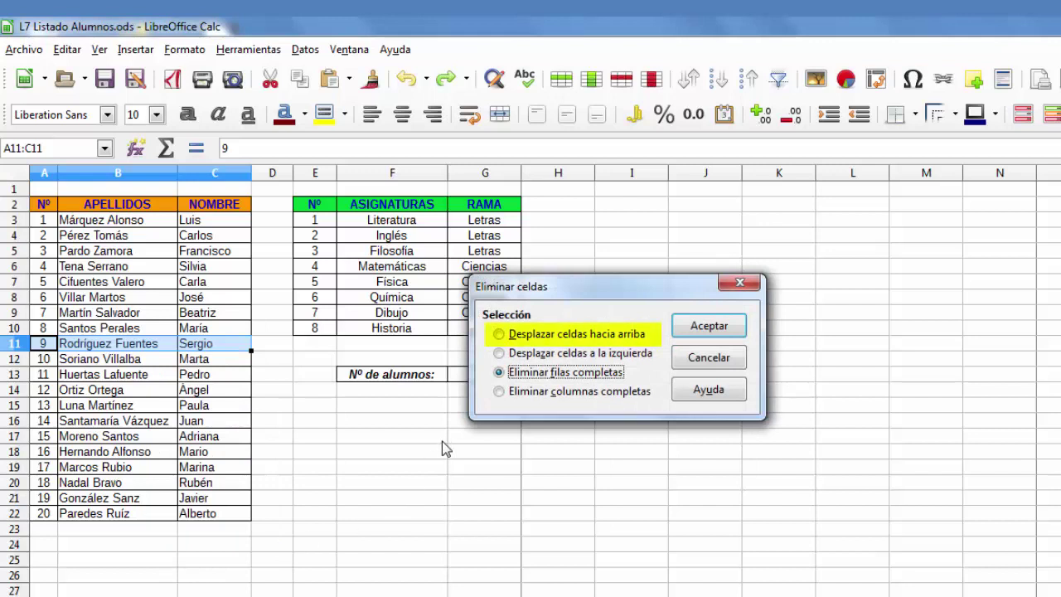
pyautogui.click(500, 335)
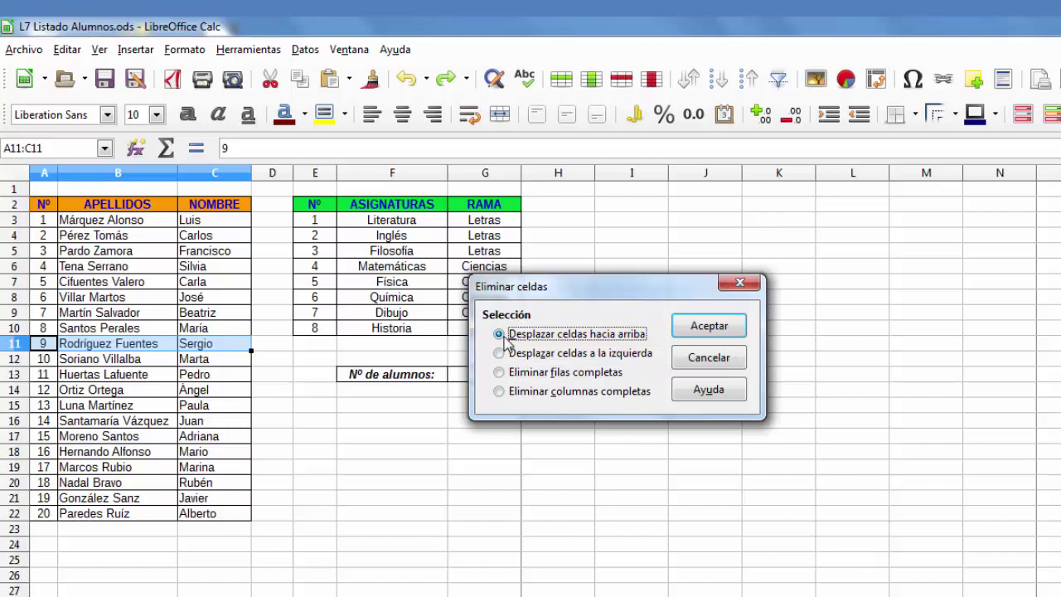
pyautogui.click(711, 330)
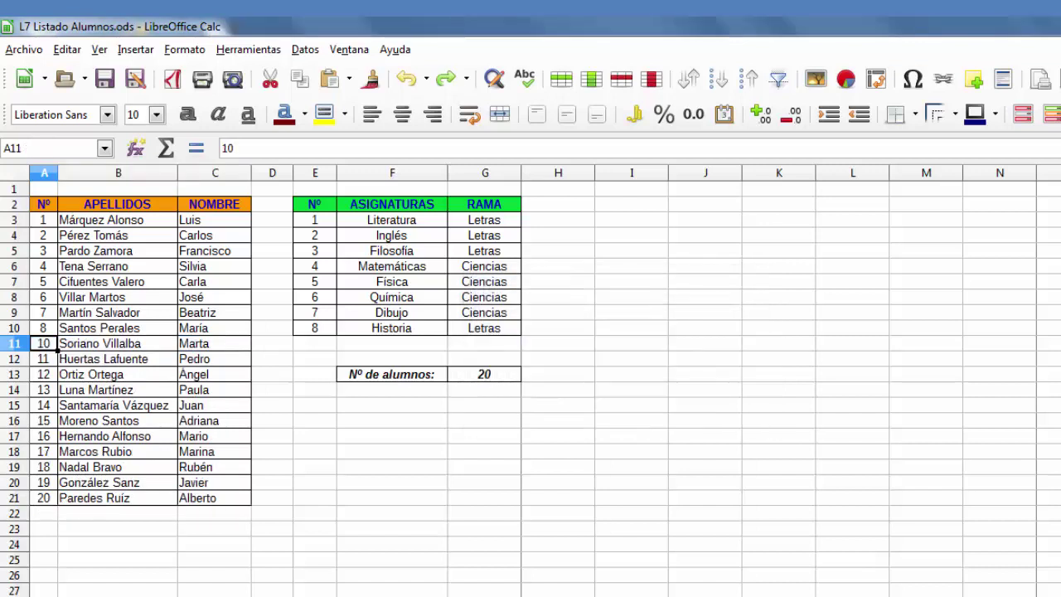
pyautogui.click(367, 501)
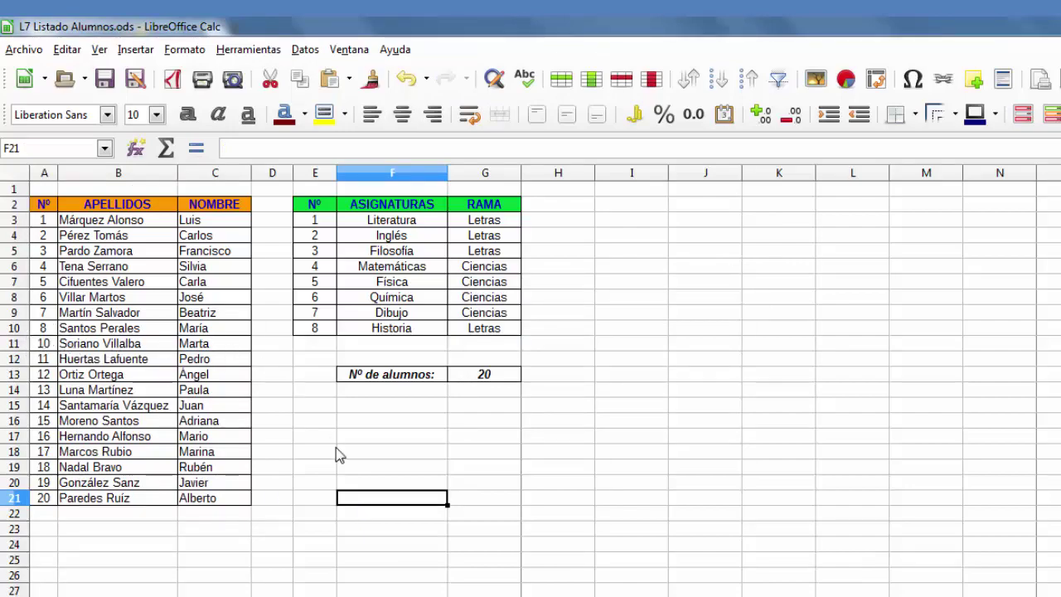
pyautogui.click(415, 436)
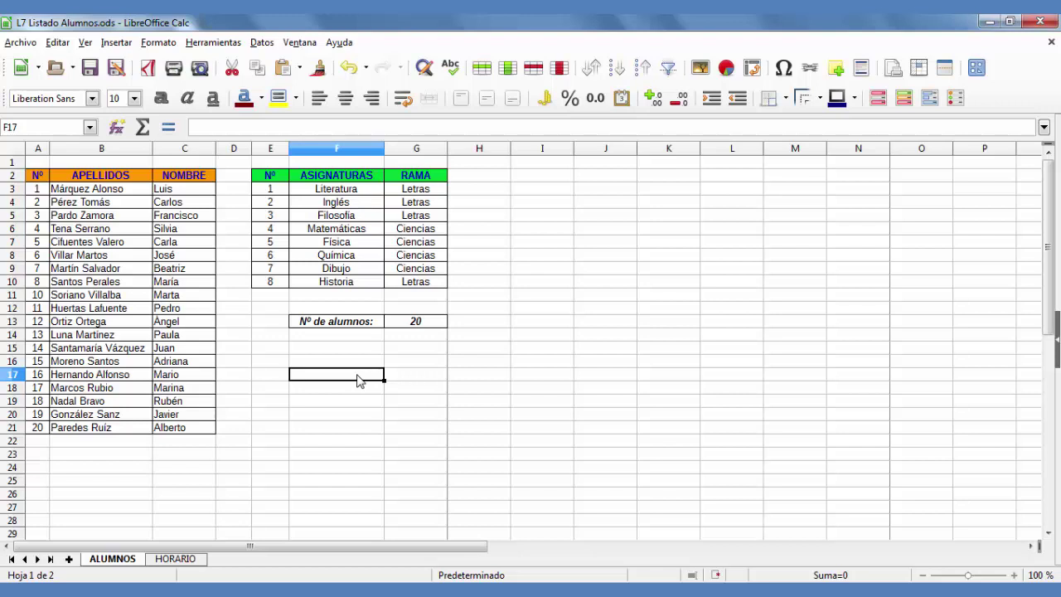
# Step: Switch to the HORARIO sheet and select an empty cell below the timetable
pyautogui.click(178, 560)
pyautogui.click(393, 457)
pyautogui.click(592, 443)
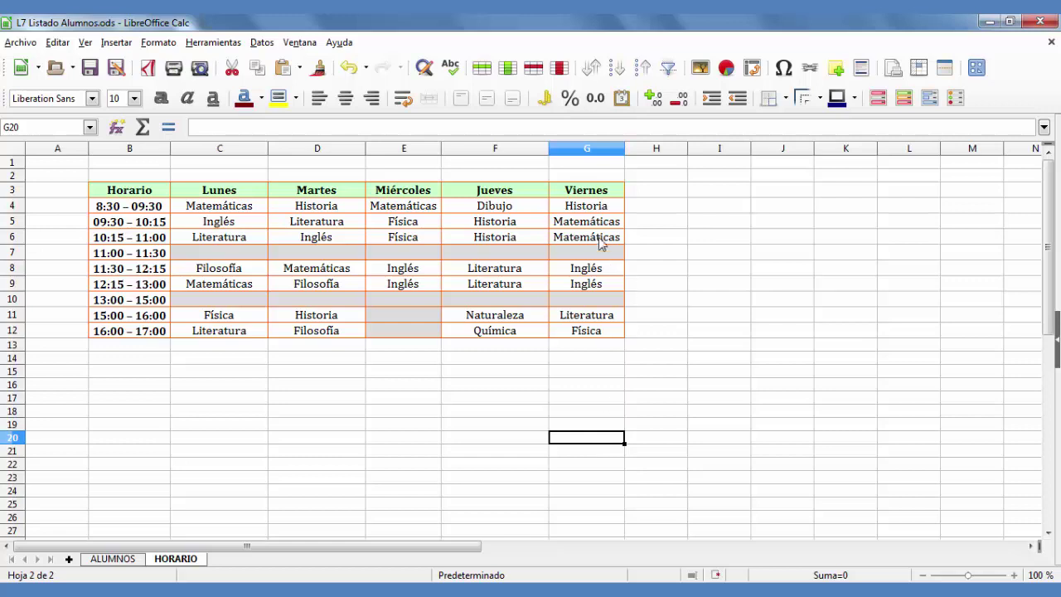
# Step: Merge and center the two Viernes cells G5:G6 without moving the hidden cell's contents to the first cell, and undo the merge
pyautogui.moveTo(589, 222); pyautogui.dragTo(592, 239)
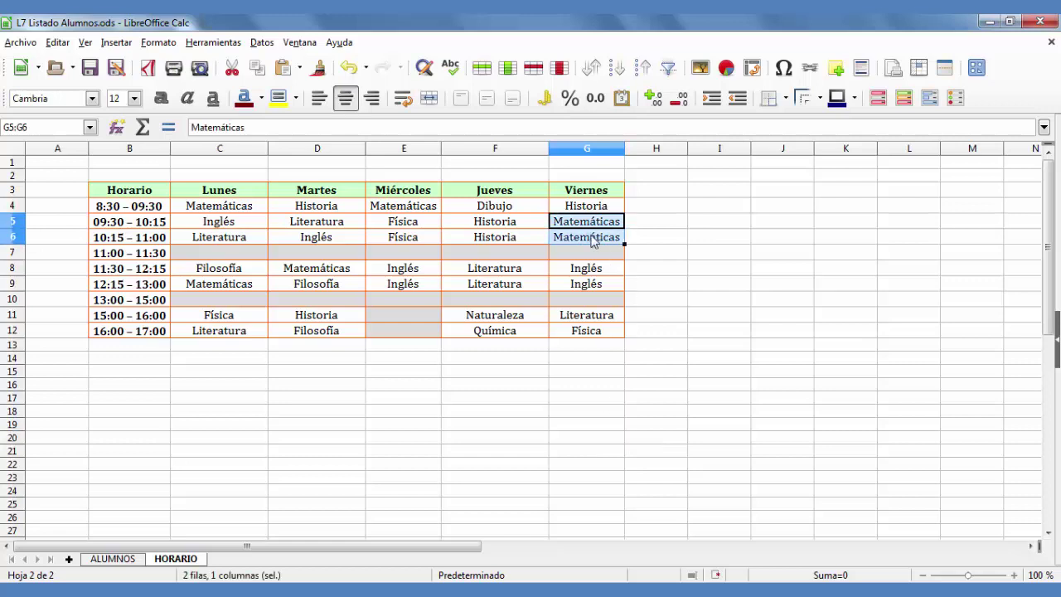
pyautogui.click(159, 42)
pyautogui.moveTo(207, 171)
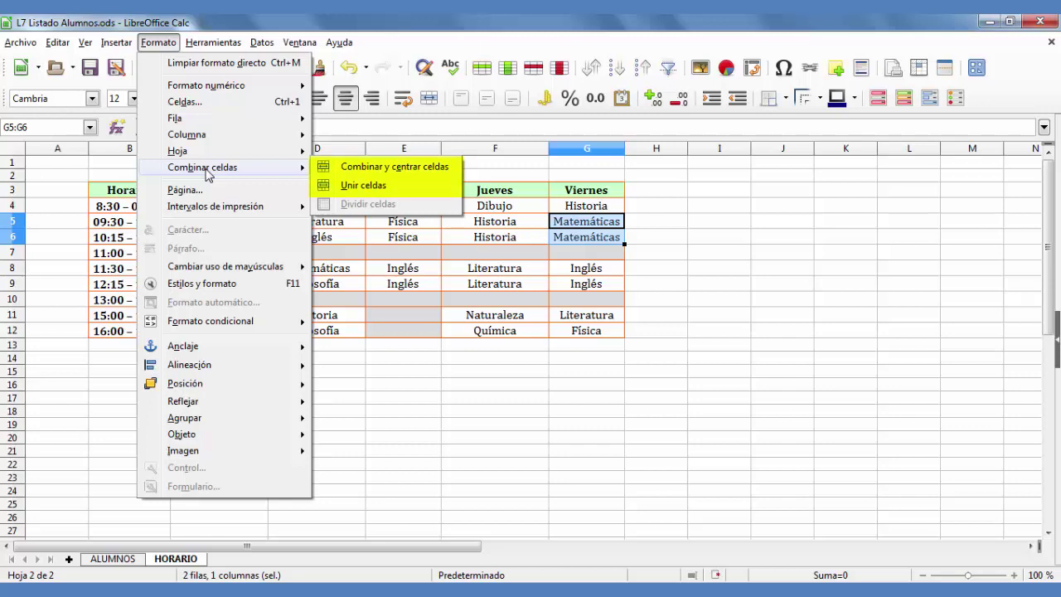
pyautogui.click(446, 174)
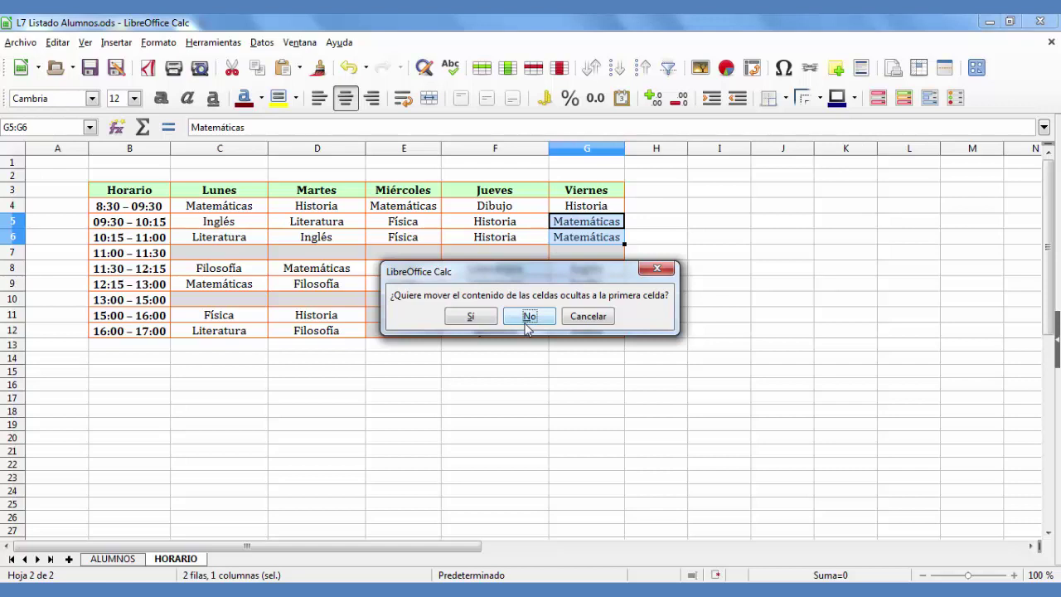
pyautogui.click(528, 319)
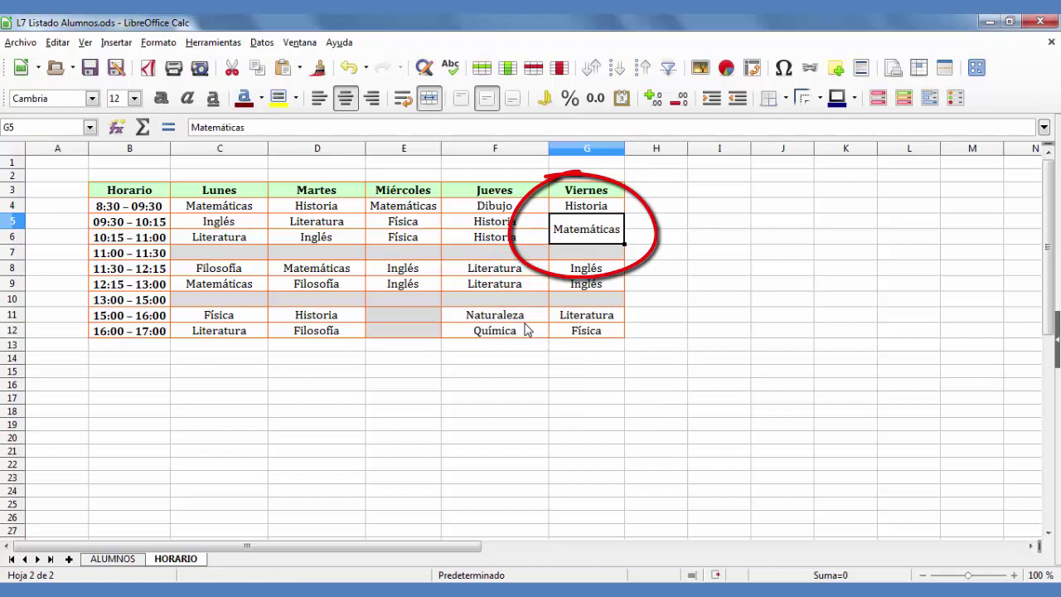
pyautogui.click(711, 252)
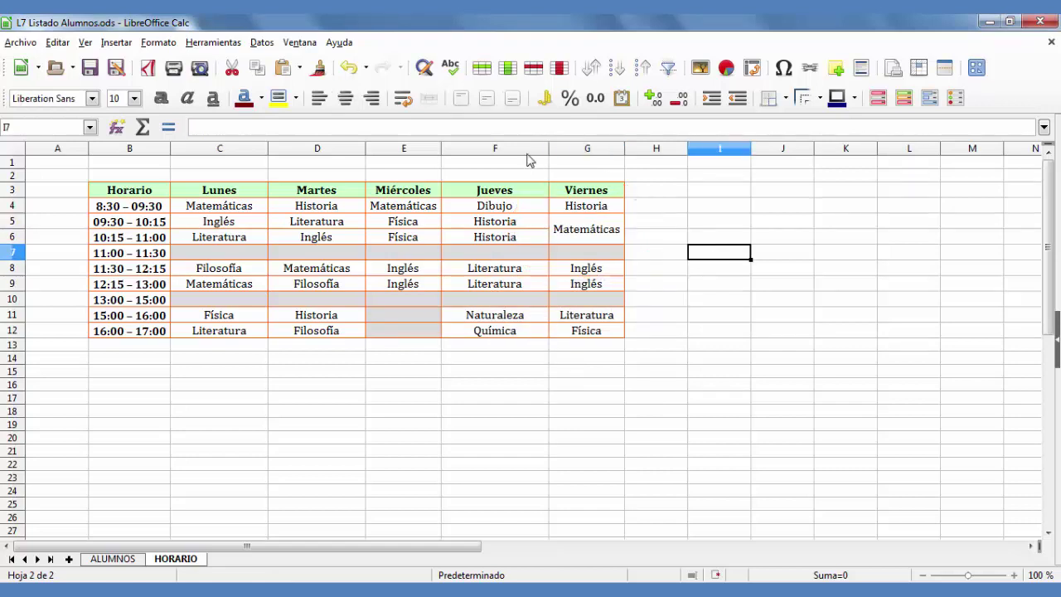
pyautogui.click(350, 68)
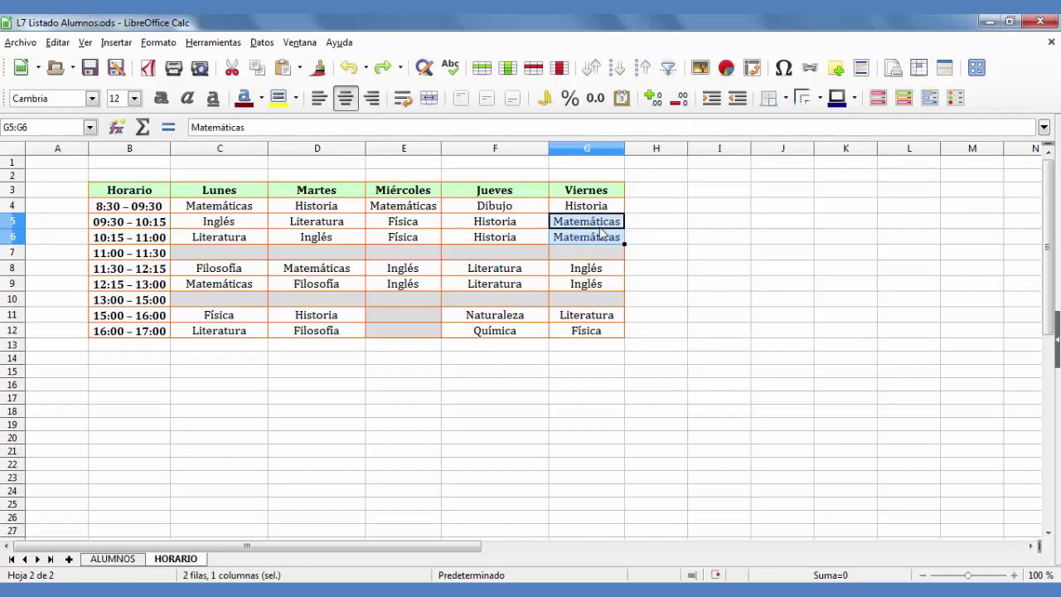
# Step: Merge and center G5:G6 again, moving the hidden cell's contents into the first cell, and undo the merge
pyautogui.click(158, 42)
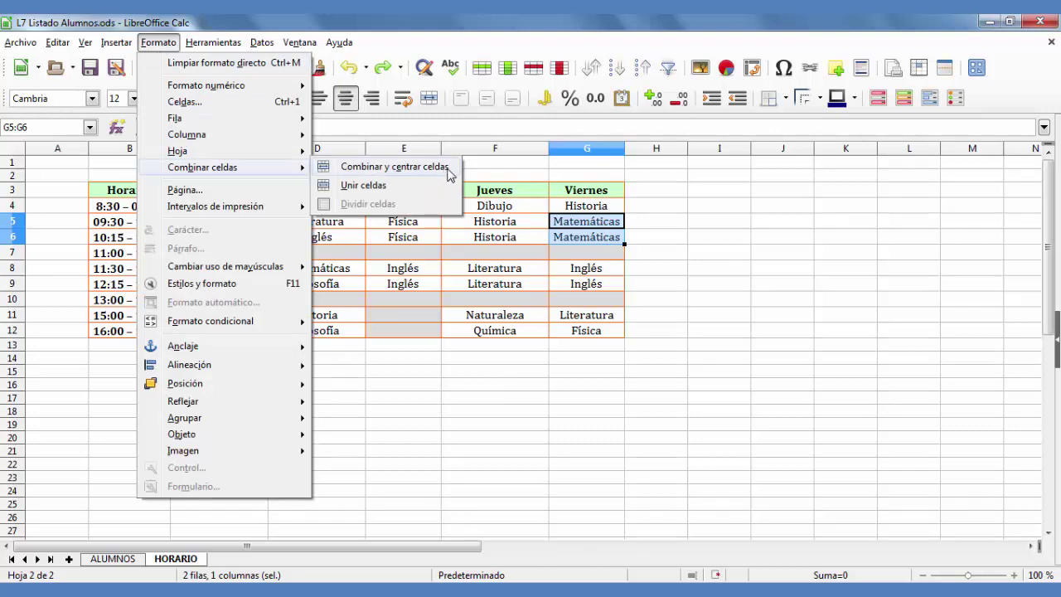
pyautogui.click(449, 167)
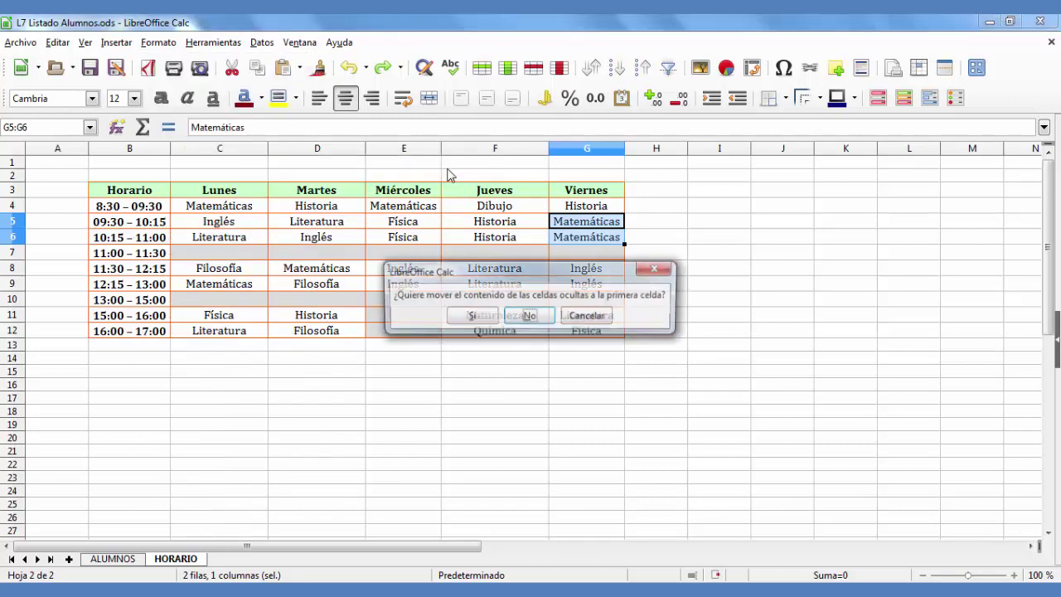
pyautogui.click(470, 317)
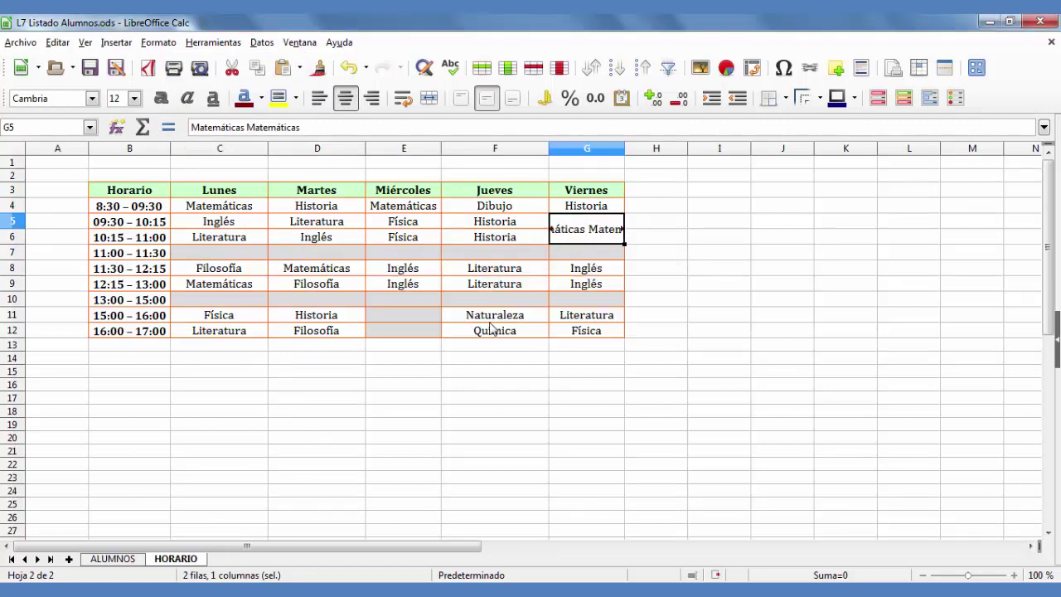
pyautogui.click(738, 273)
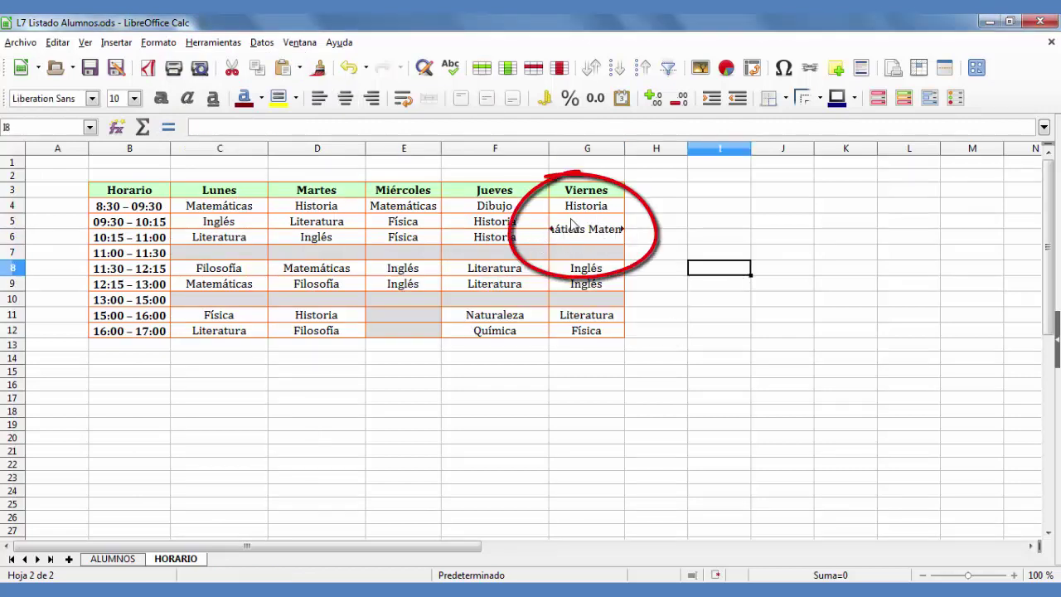
pyautogui.click(580, 232)
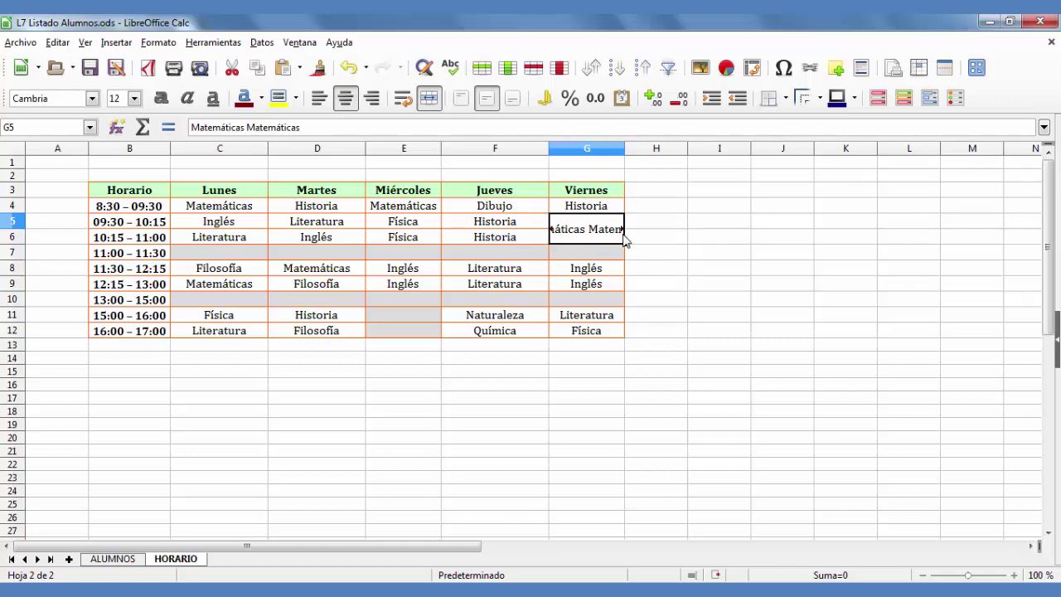
pyautogui.click(349, 68)
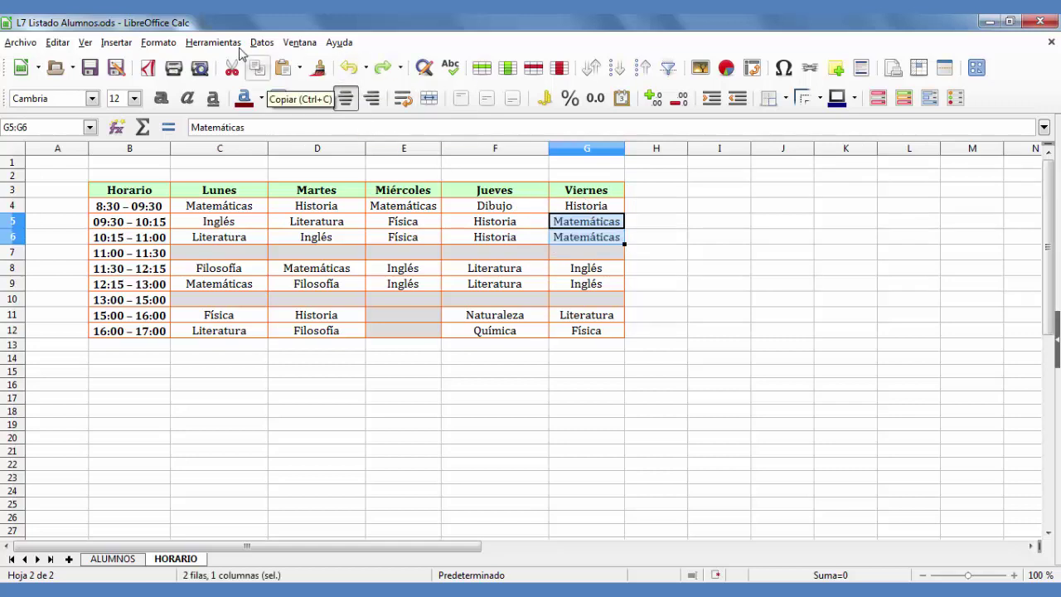
# Step: Merge G5:G6 with Unir celdas without moving the hidden contents, and center the merged cell's text vertically
pyautogui.click(157, 44)
pyautogui.moveTo(221, 167)
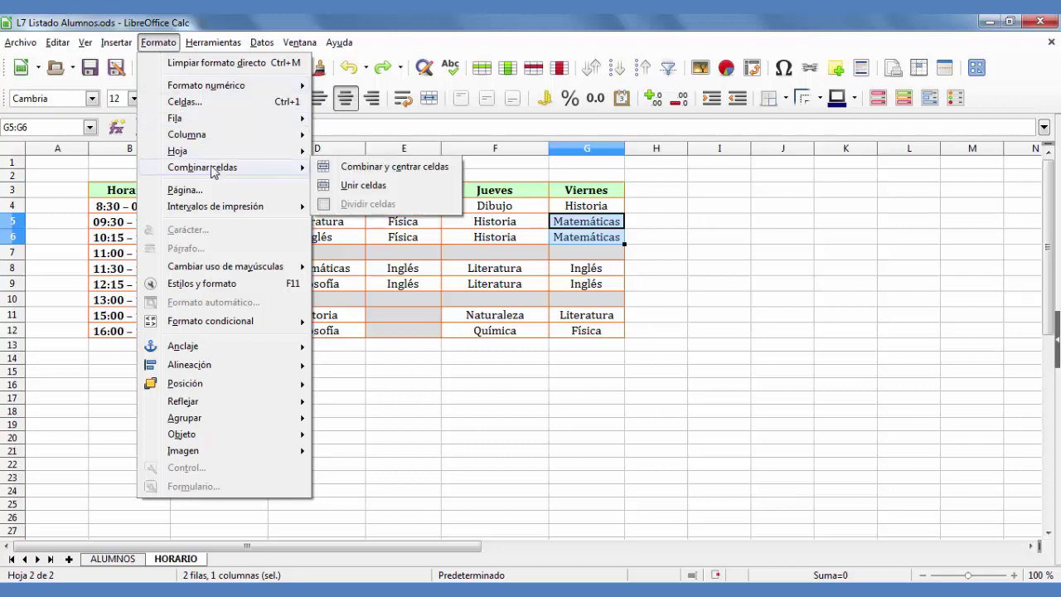
pyautogui.click(385, 190)
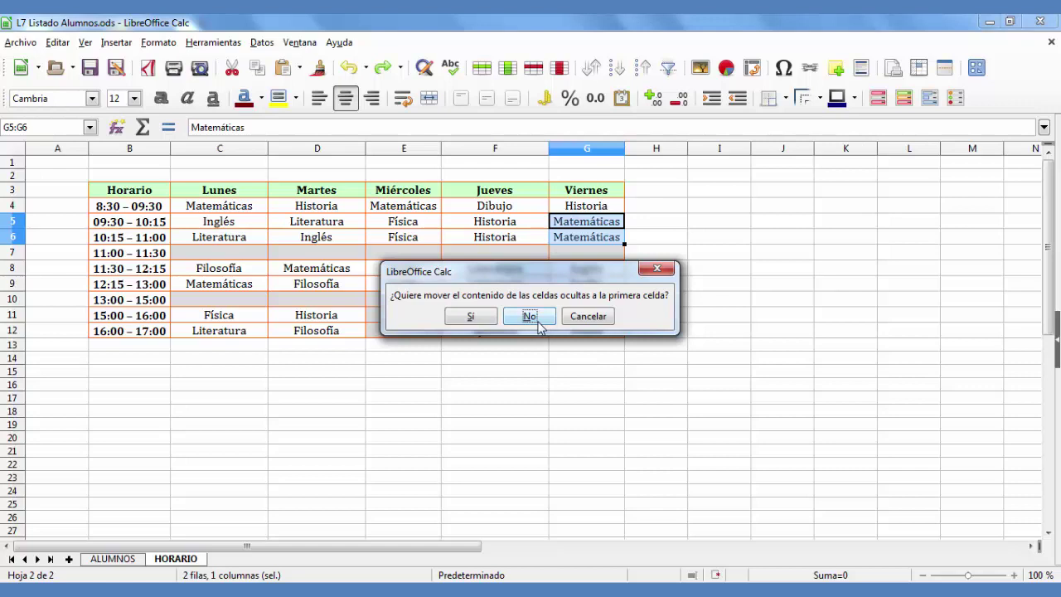
pyautogui.click(539, 323)
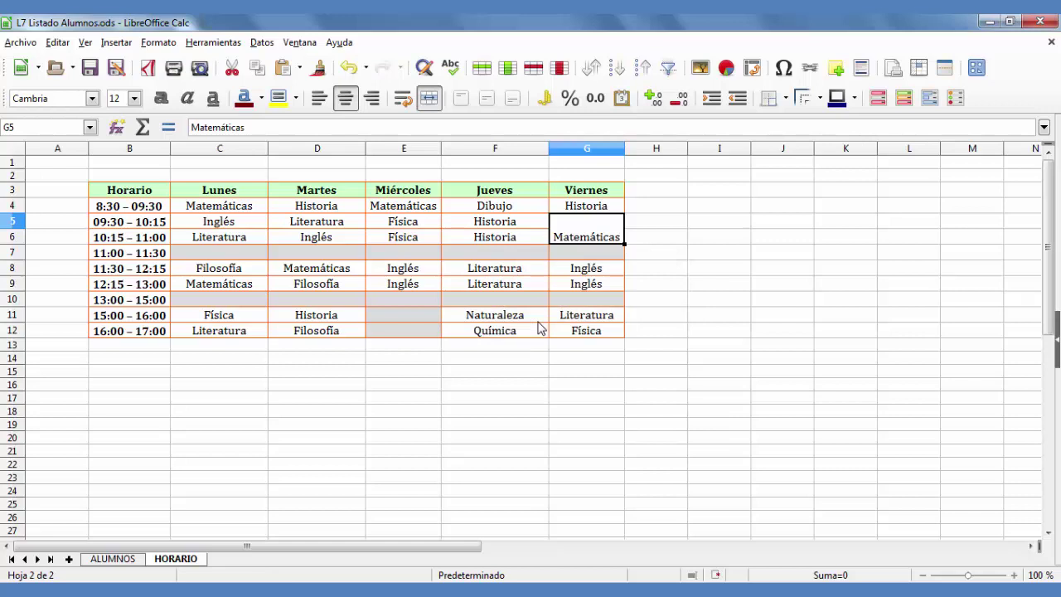
pyautogui.click(486, 100)
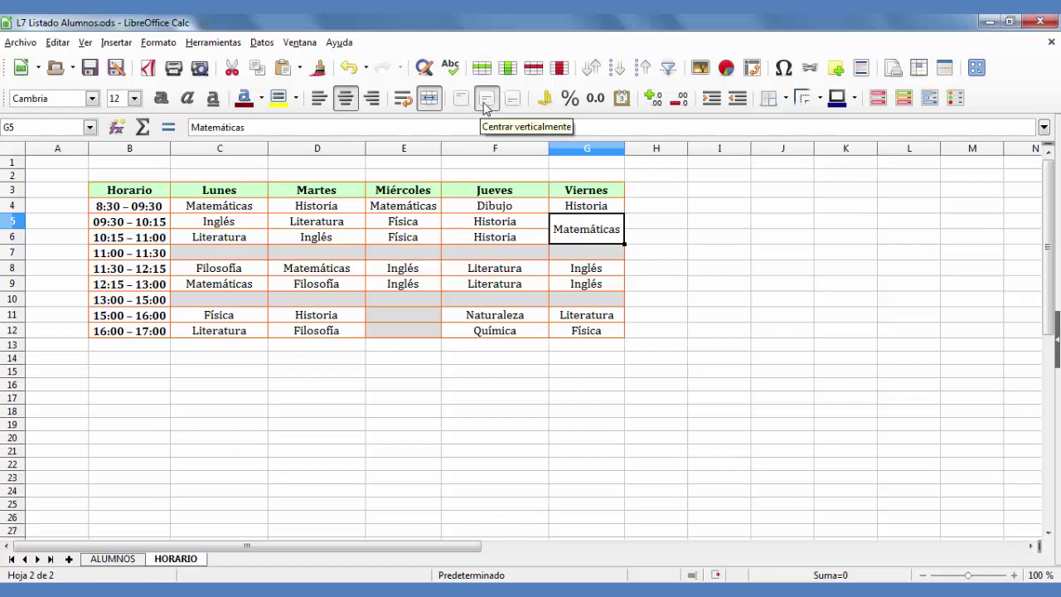
pyautogui.click(159, 42)
pyautogui.moveTo(226, 172)
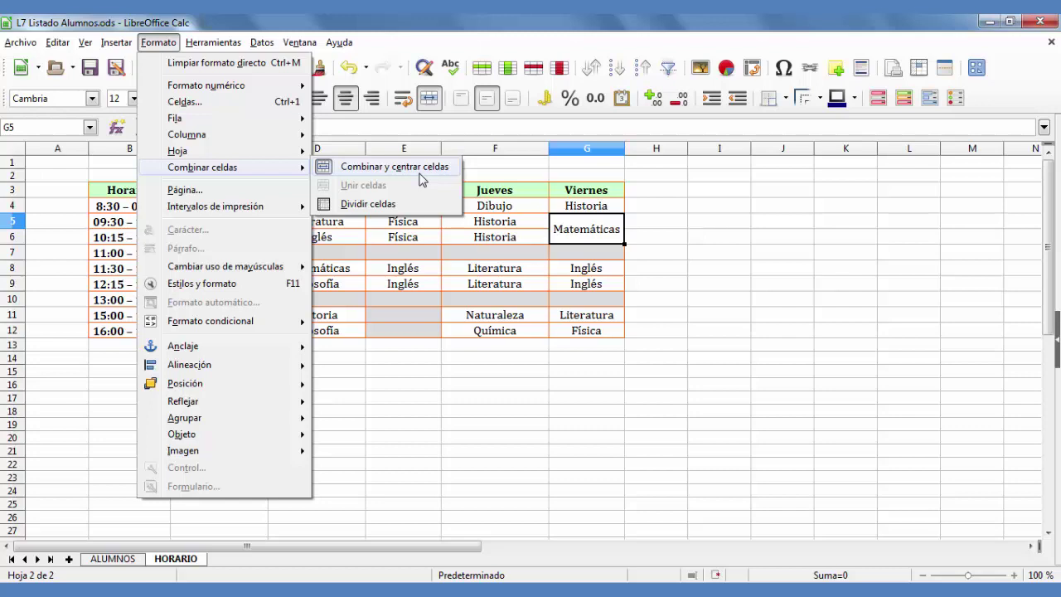
pyautogui.click(711, 230)
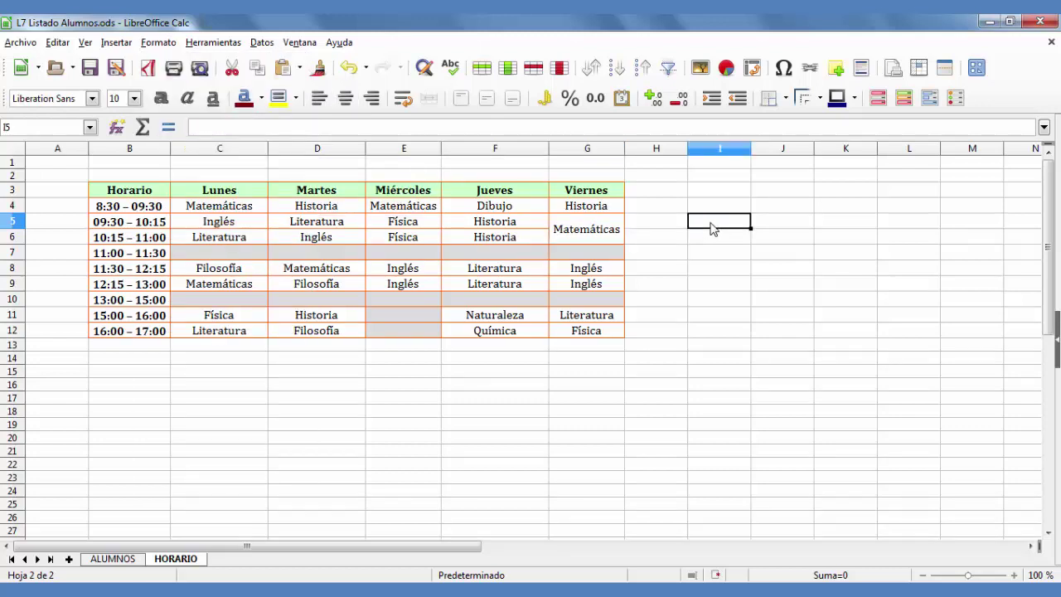
# Step: Merge the two Jueves Historia cells F5:F6 without moving the hidden contents, and center the merged cell's text vertically
pyautogui.moveTo(507, 226); pyautogui.dragTo(505, 237)
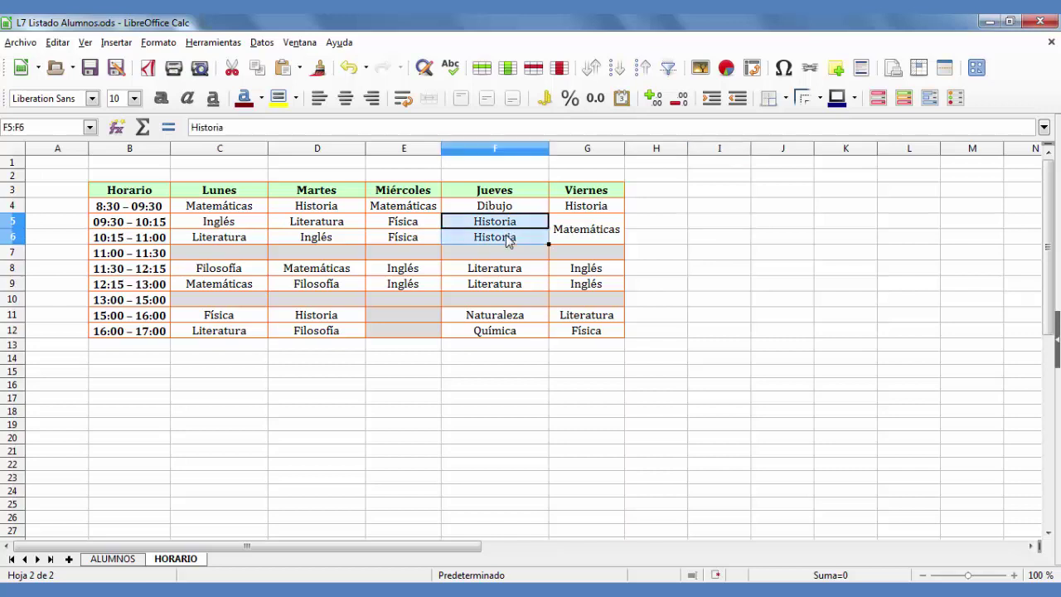
pyautogui.rightClick(526, 242)
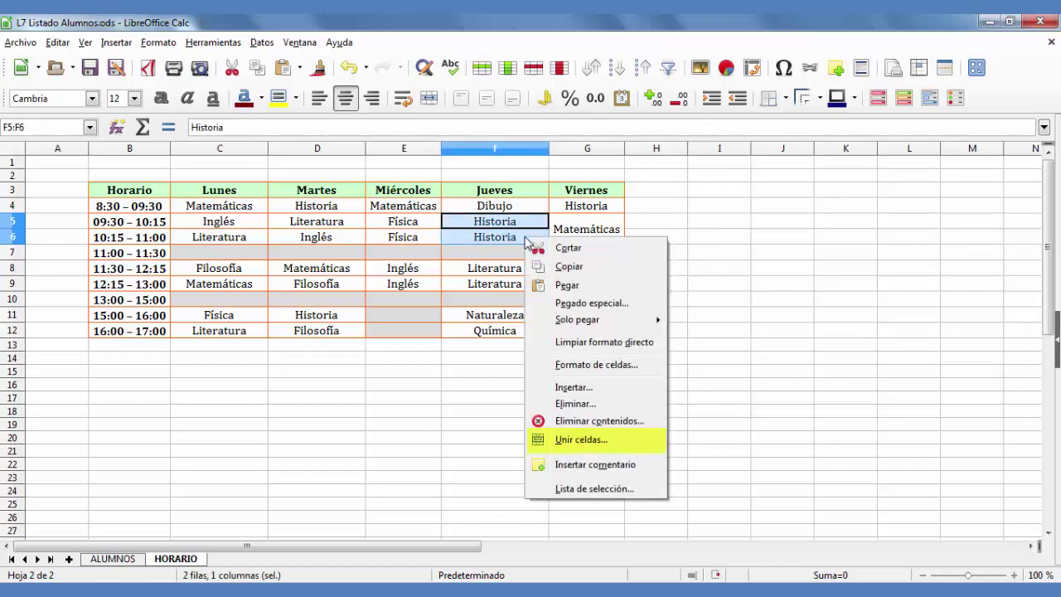
pyautogui.click(618, 444)
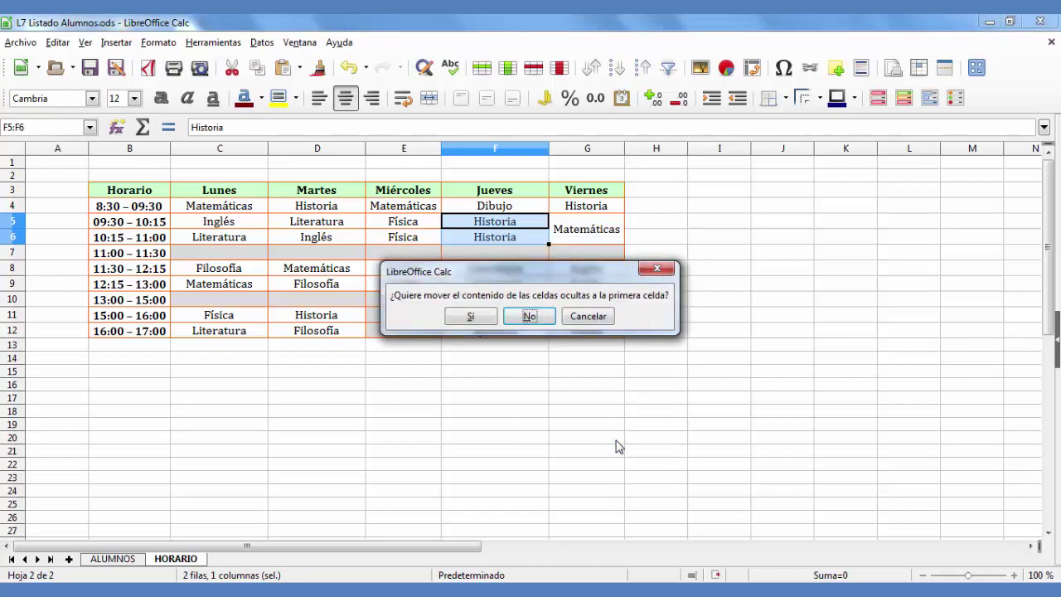
pyautogui.click(533, 316)
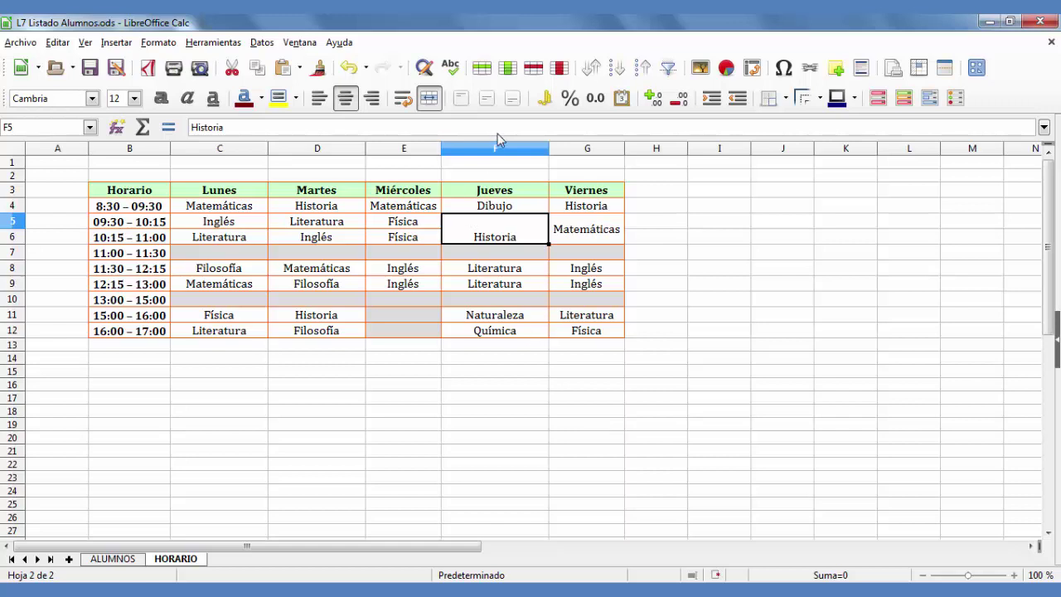
pyautogui.click(487, 98)
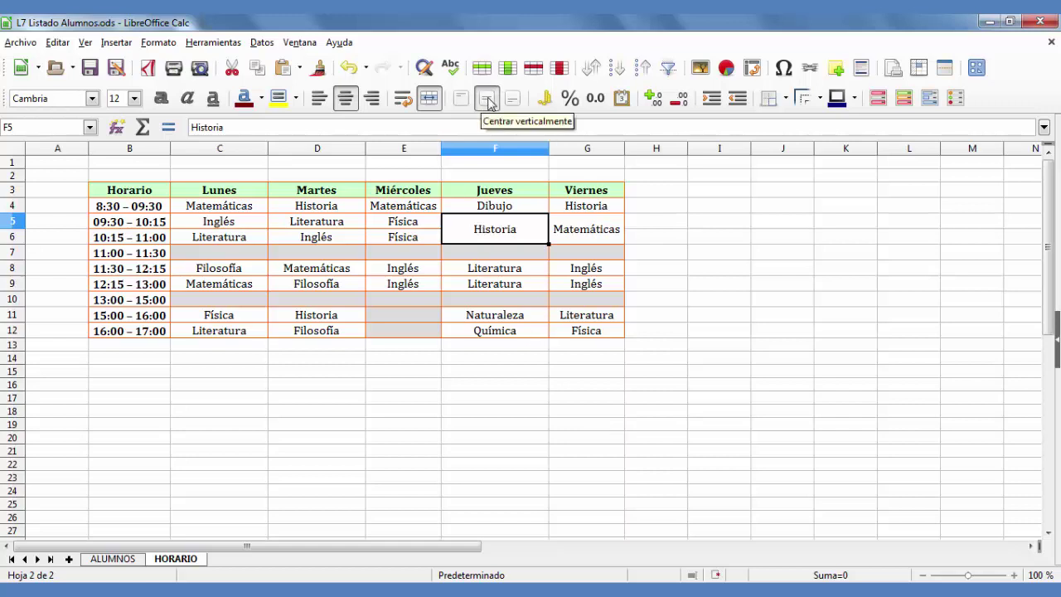
pyautogui.click(737, 318)
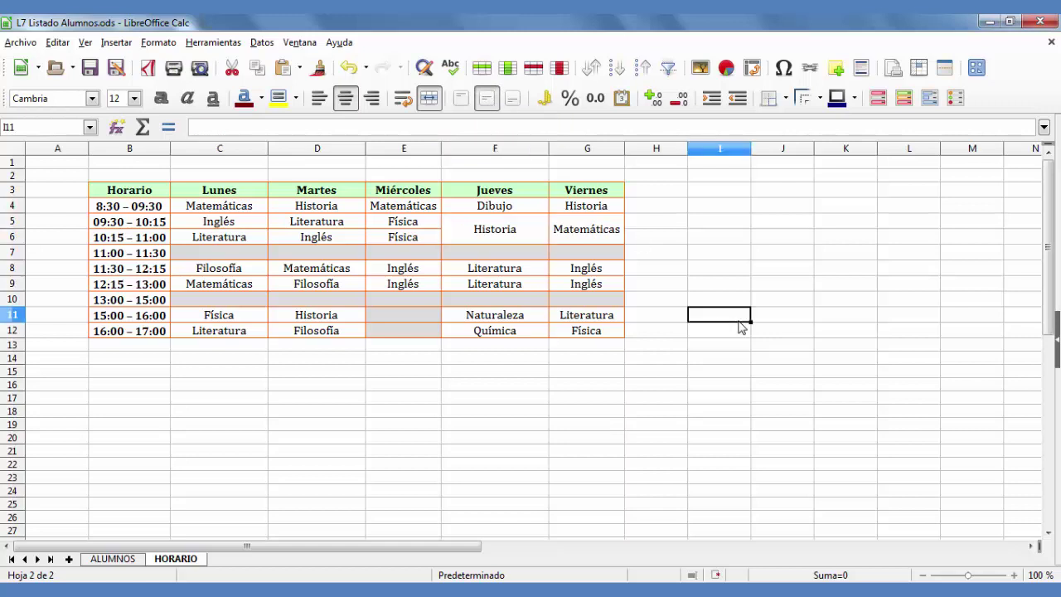
# Step: Merge the two Miércoles Física cells E5:E6 without moving the hidden contents, and center the merged text vertically
pyautogui.moveTo(402, 222); pyautogui.dragTo(404, 237)
pyautogui.rightClick(402, 237)
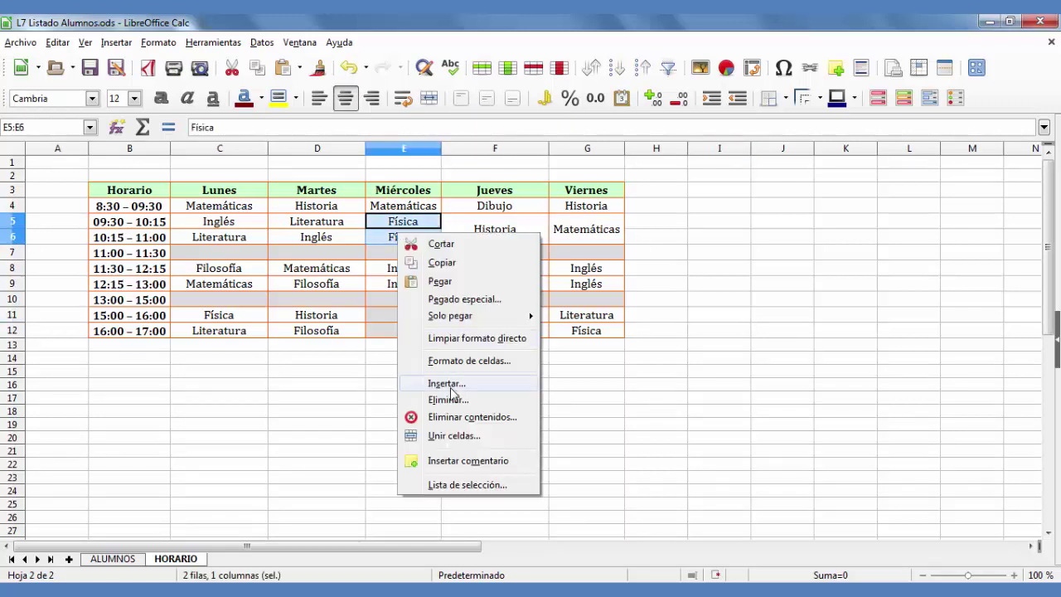
pyautogui.click(453, 435)
pyautogui.click(529, 320)
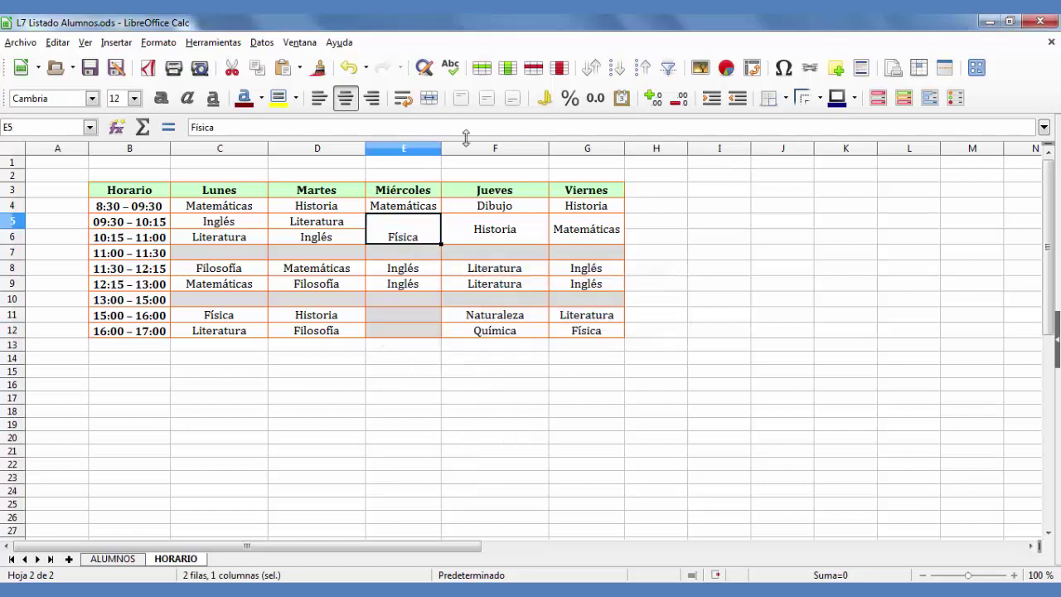
pyautogui.click(486, 98)
pyautogui.click(644, 300)
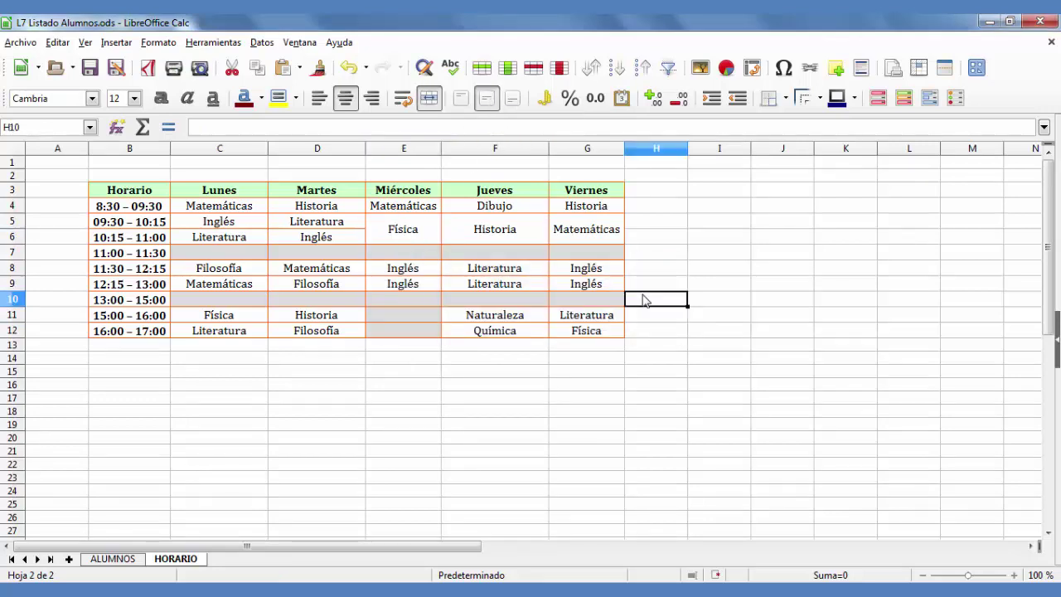
# Step: Merge and center the two Jueves Literatura cells F8:F9 without moving the hidden cell's contents to the first cell
pyautogui.moveTo(495, 268); pyautogui.dragTo(496, 286)
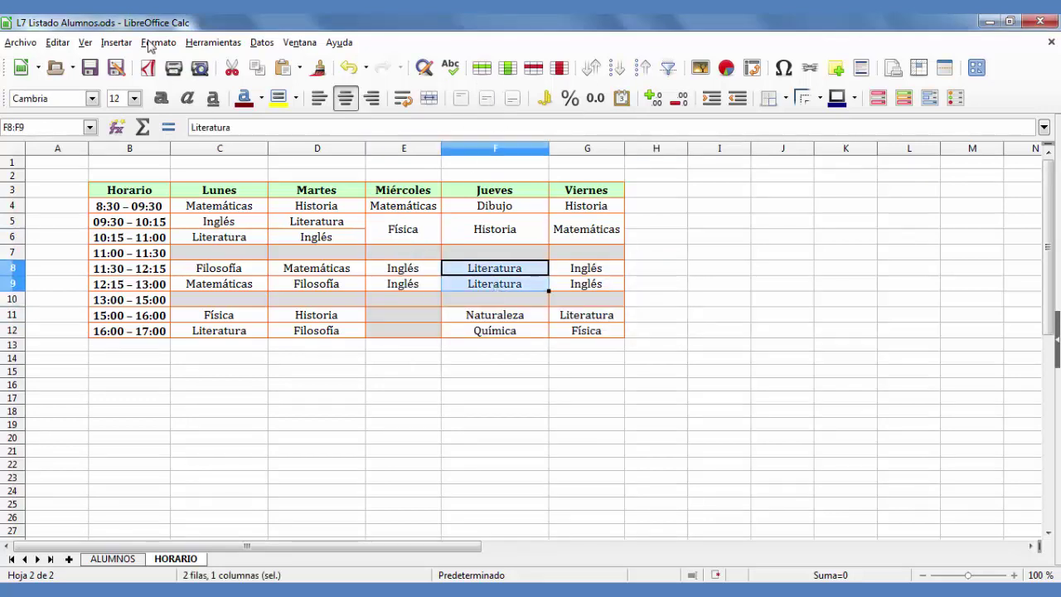
pyautogui.click(155, 43)
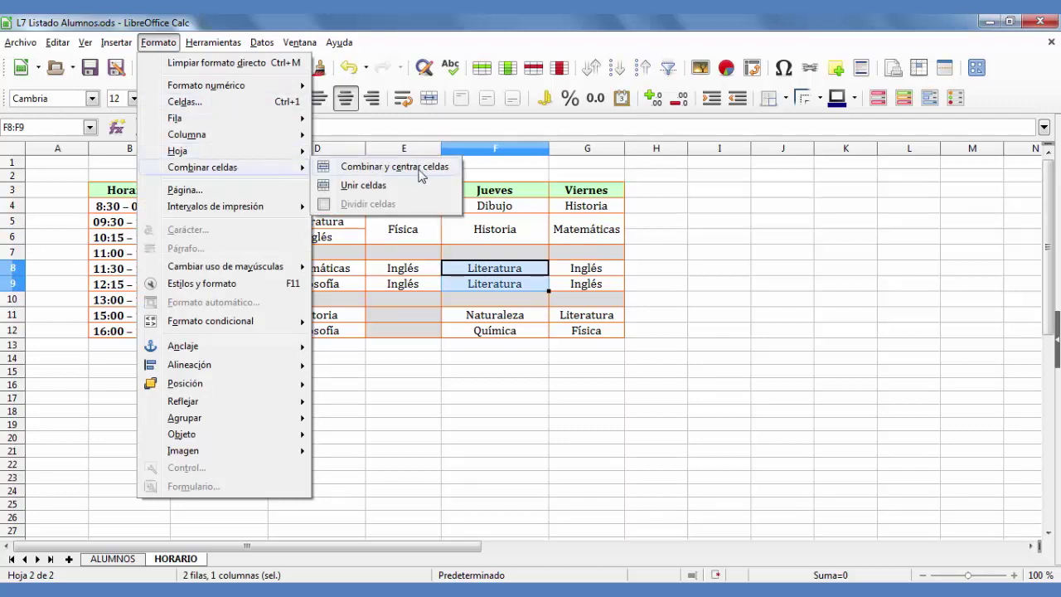
pyautogui.click(421, 170)
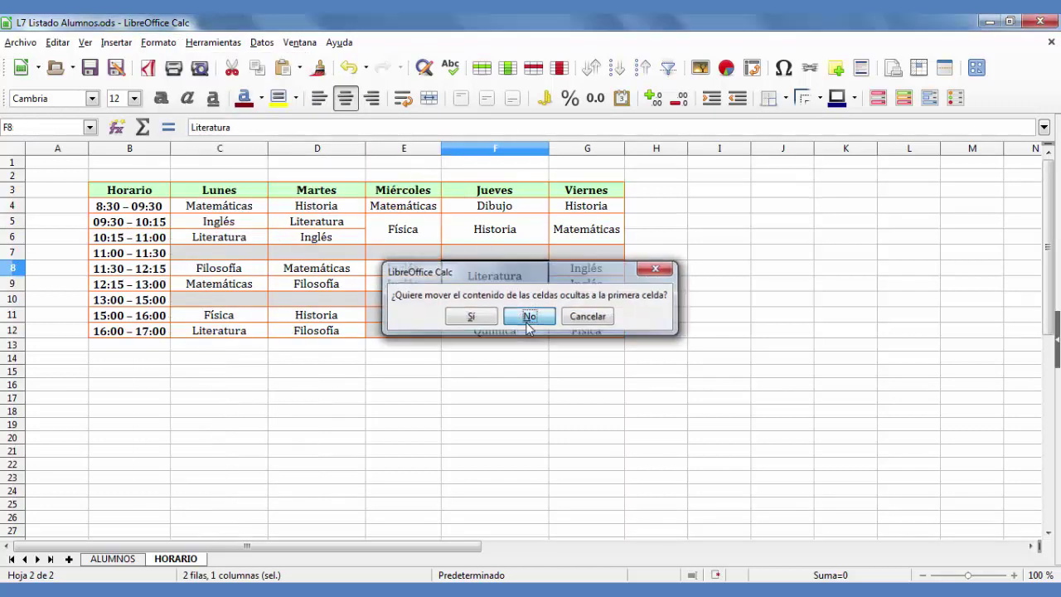
pyautogui.click(529, 319)
pyautogui.click(640, 303)
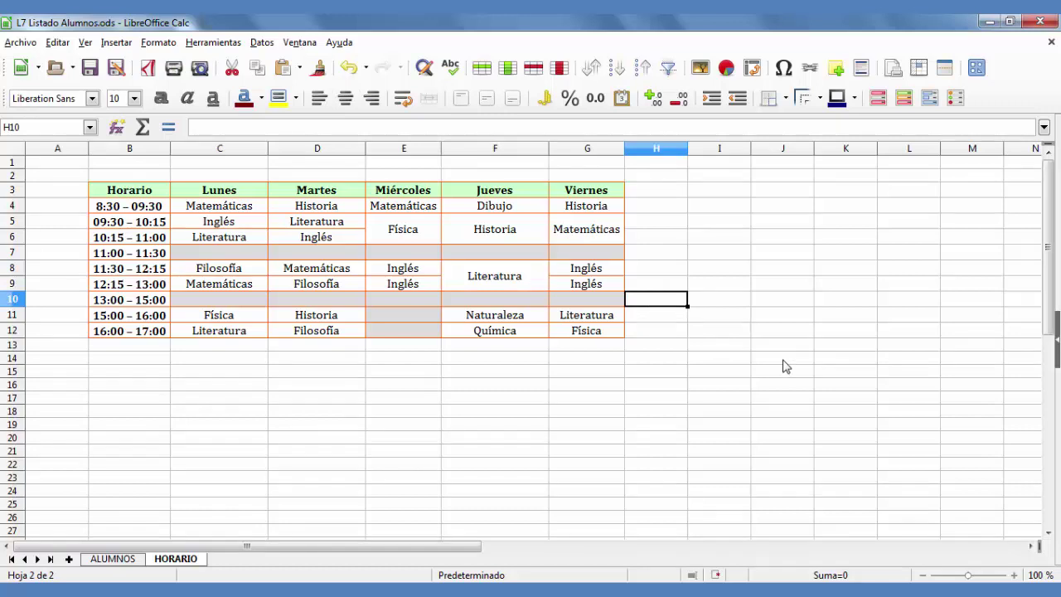
# Step: Merge the gray 11:00 – 11:30 break cells C7:G7 across all weekdays without moving hidden contents
pyautogui.moveTo(210, 252); pyautogui.dragTo(597, 257)
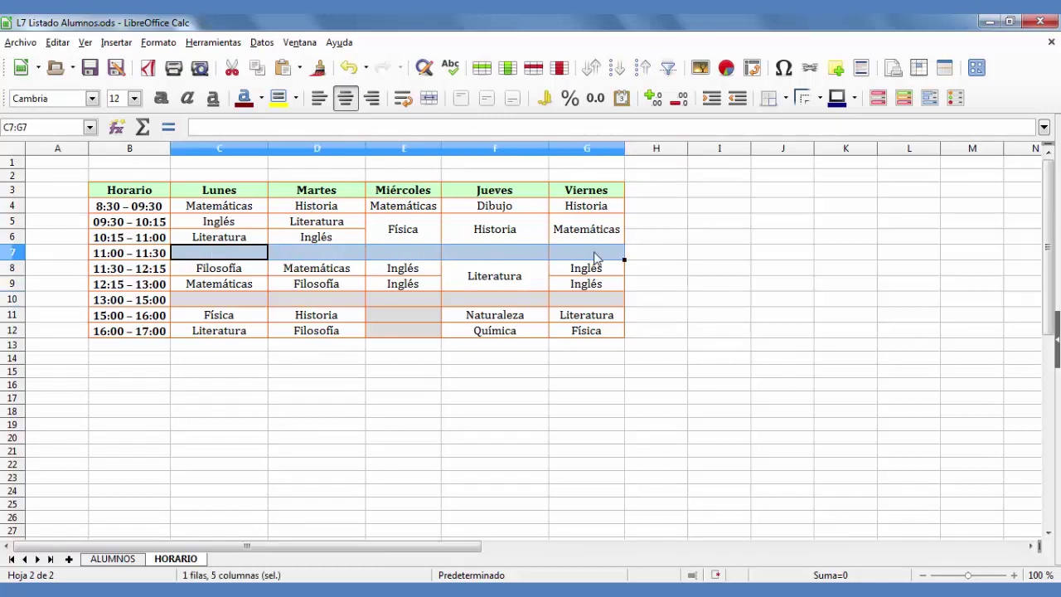
pyautogui.rightClick(244, 257)
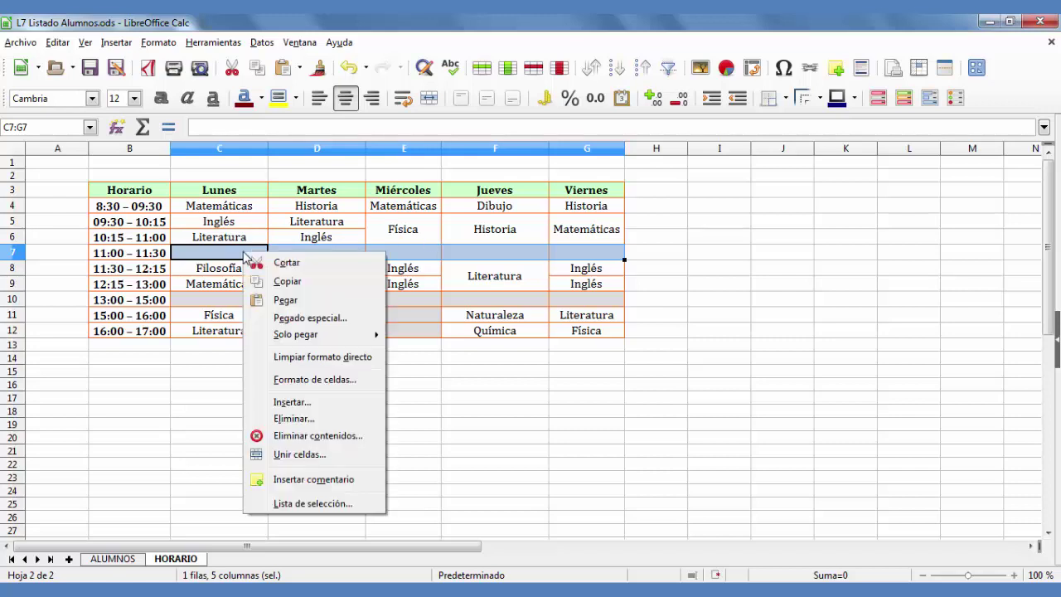
pyautogui.click(284, 455)
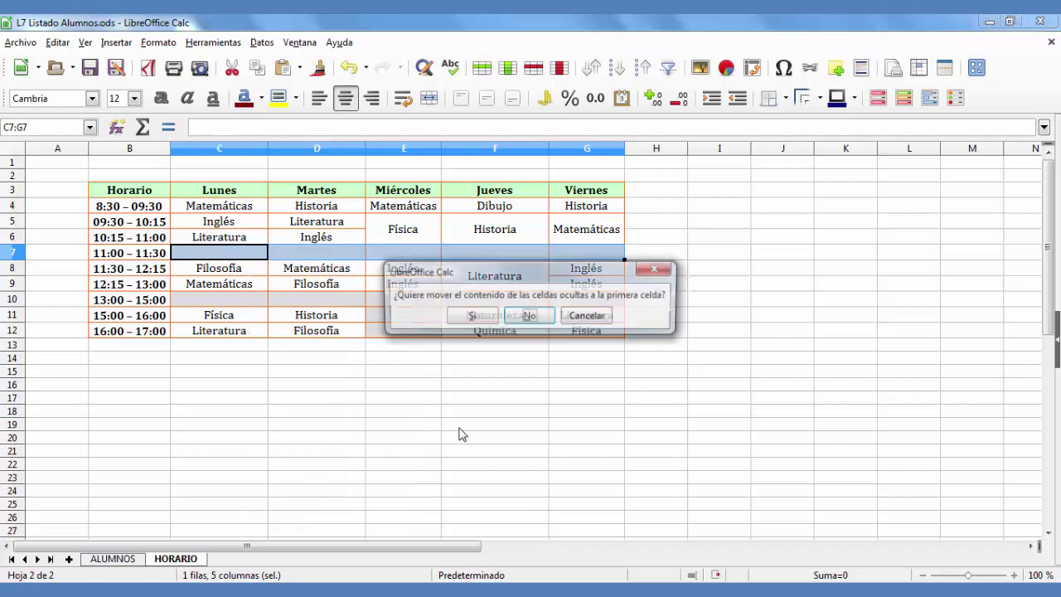
pyautogui.click(528, 317)
pyautogui.click(723, 346)
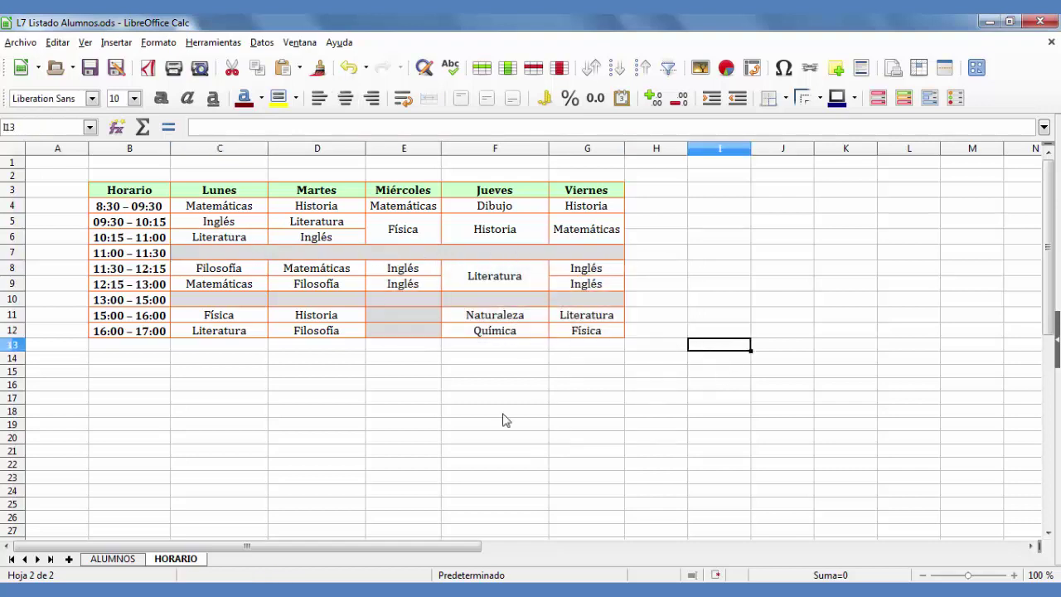
# Step: Merge the gray 13:00 – 15:00 break cells C10:G10 across all weekdays without moving hidden contents
pyautogui.moveTo(219, 300); pyautogui.dragTo(567, 302)
pyautogui.rightClick(560, 303)
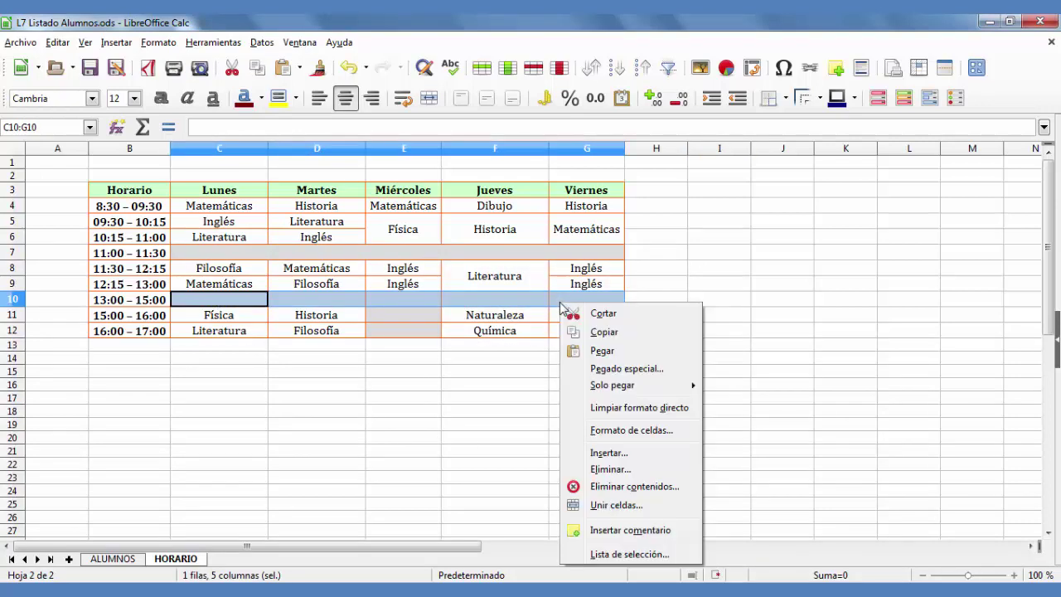
pyautogui.click(626, 504)
pyautogui.click(536, 315)
pyautogui.click(745, 286)
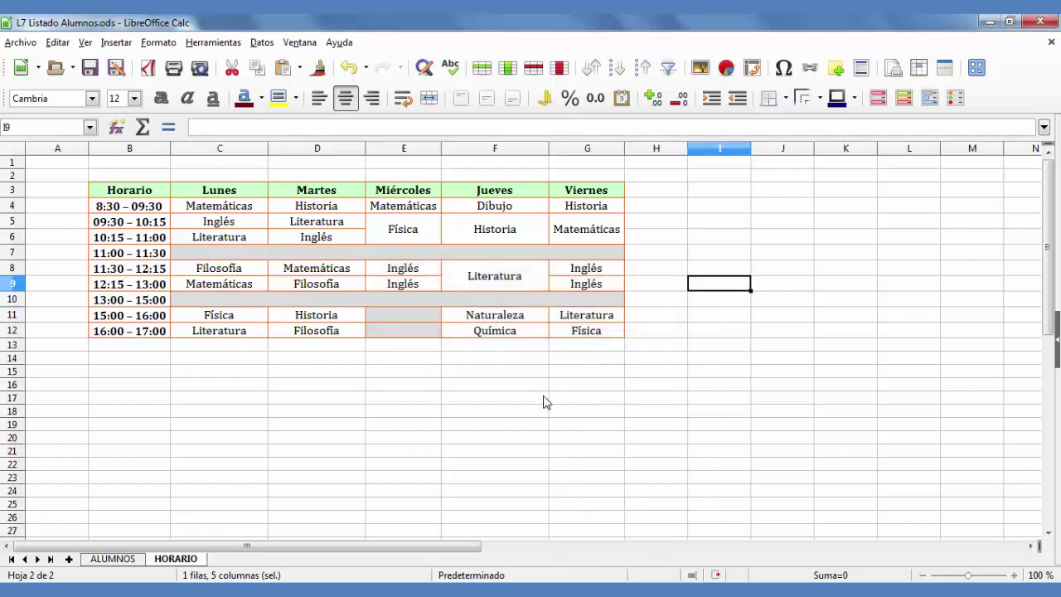
pyautogui.click(544, 402)
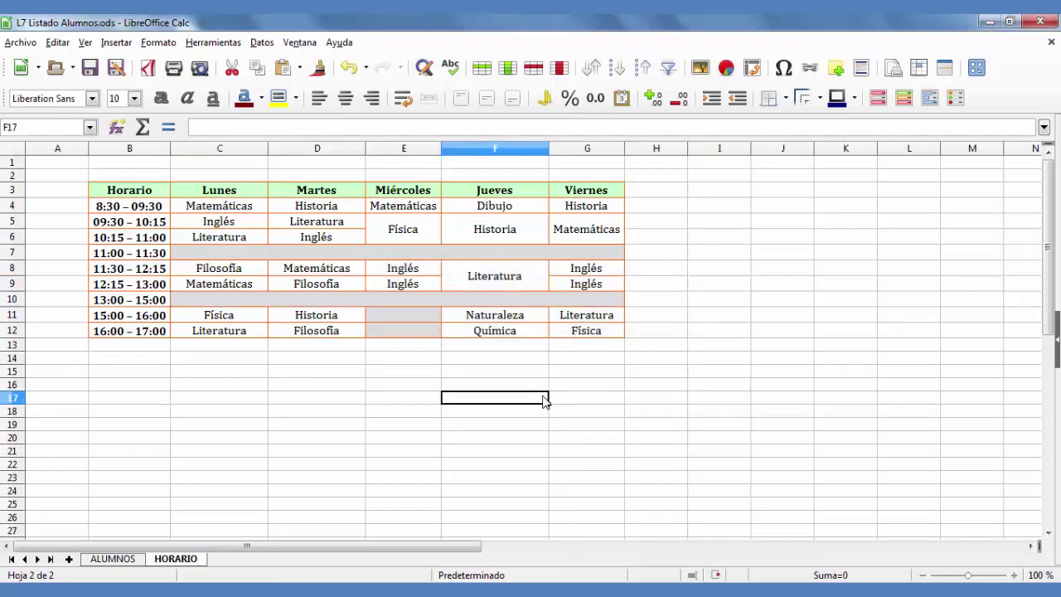
# Step: Split the merged Viernes Matemáticas cell G5 back into separate cells with Dividir celdas
pyautogui.click(577, 240)
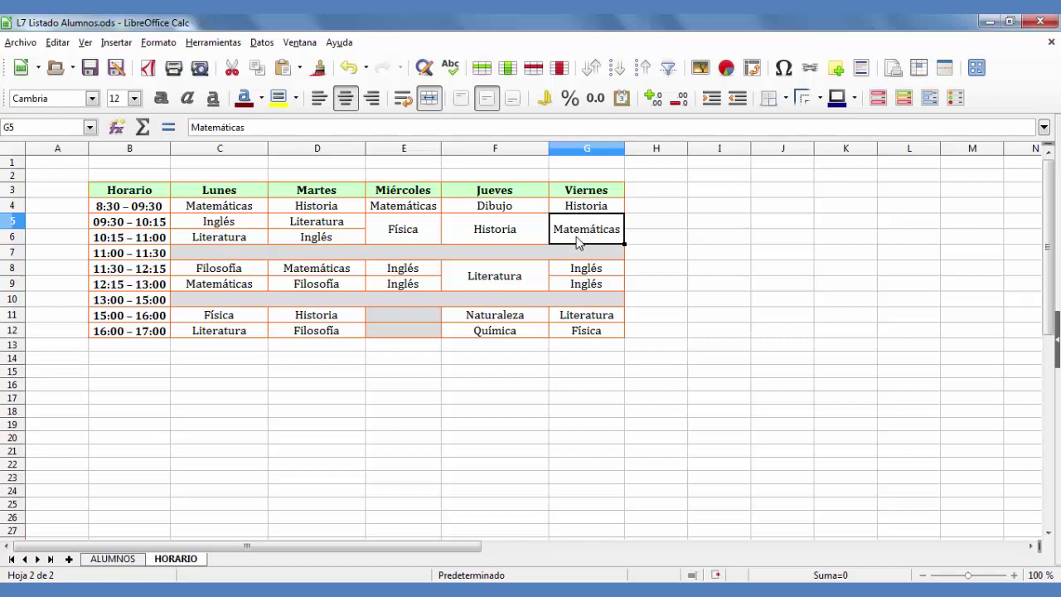
pyautogui.click(159, 42)
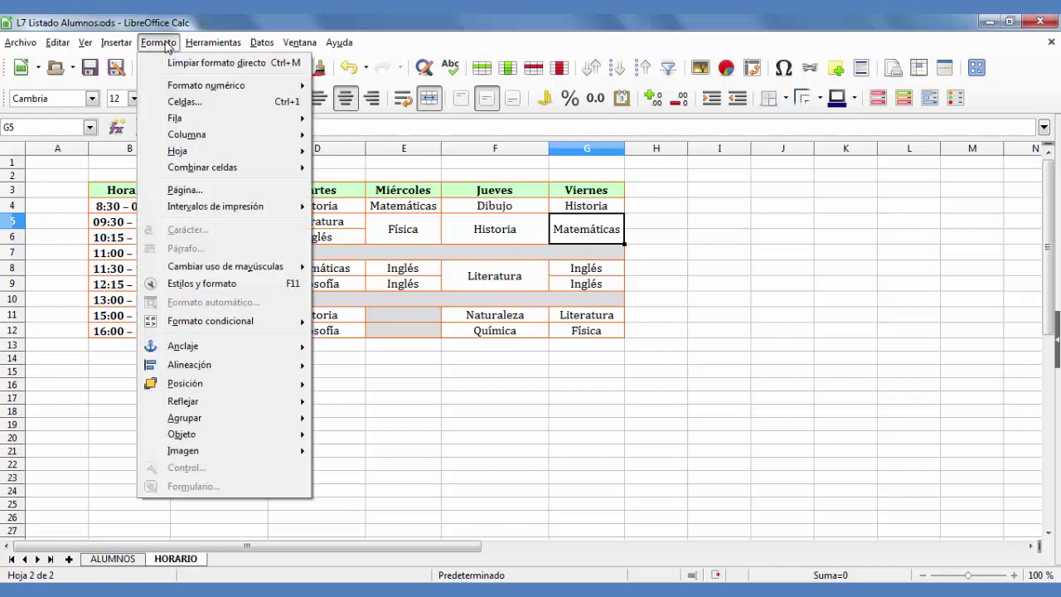
pyautogui.moveTo(291, 166)
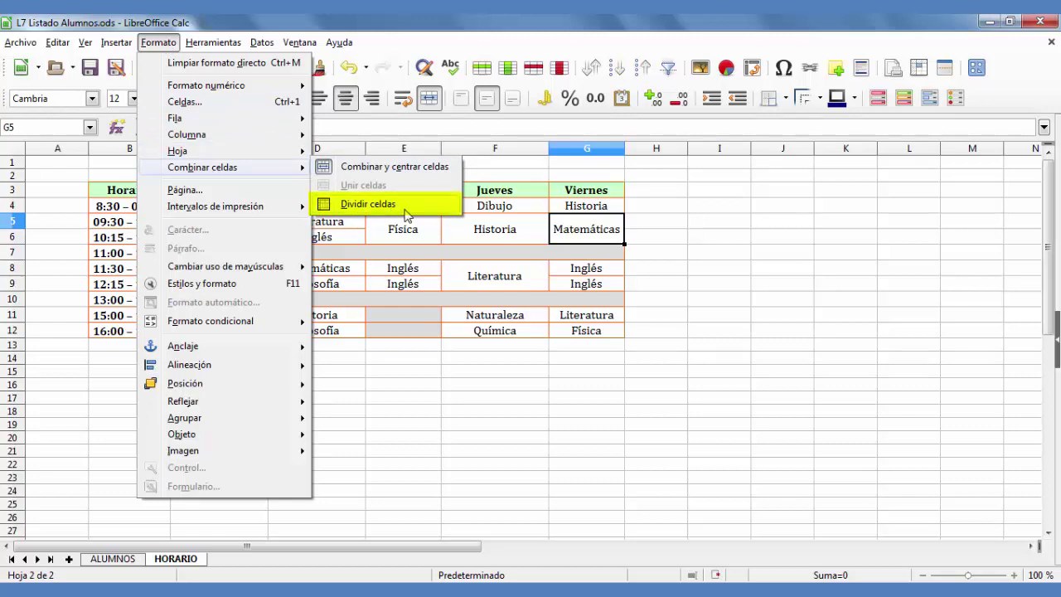
pyautogui.click(430, 213)
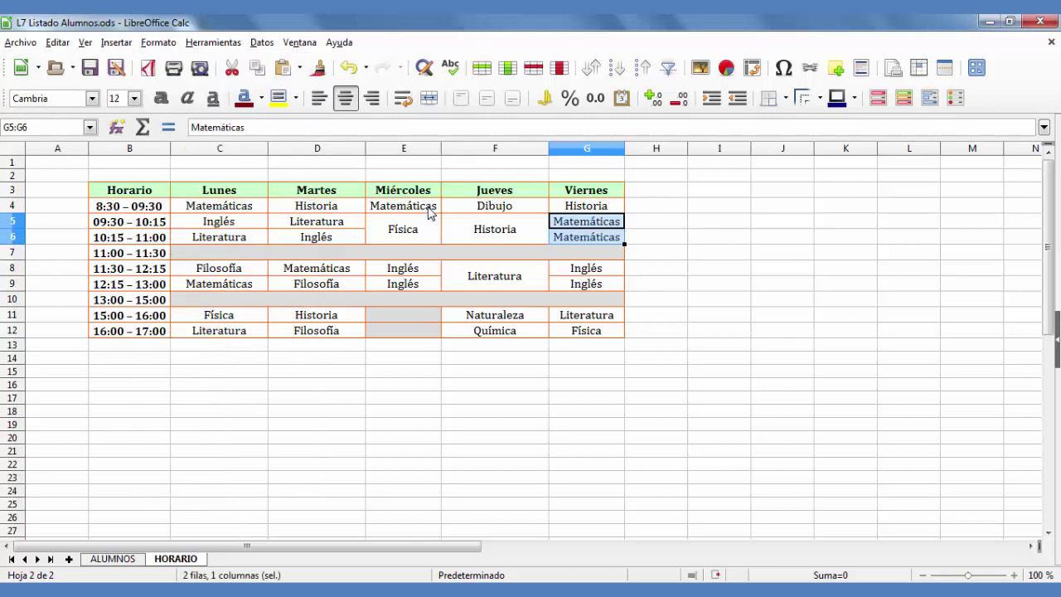
pyautogui.click(779, 283)
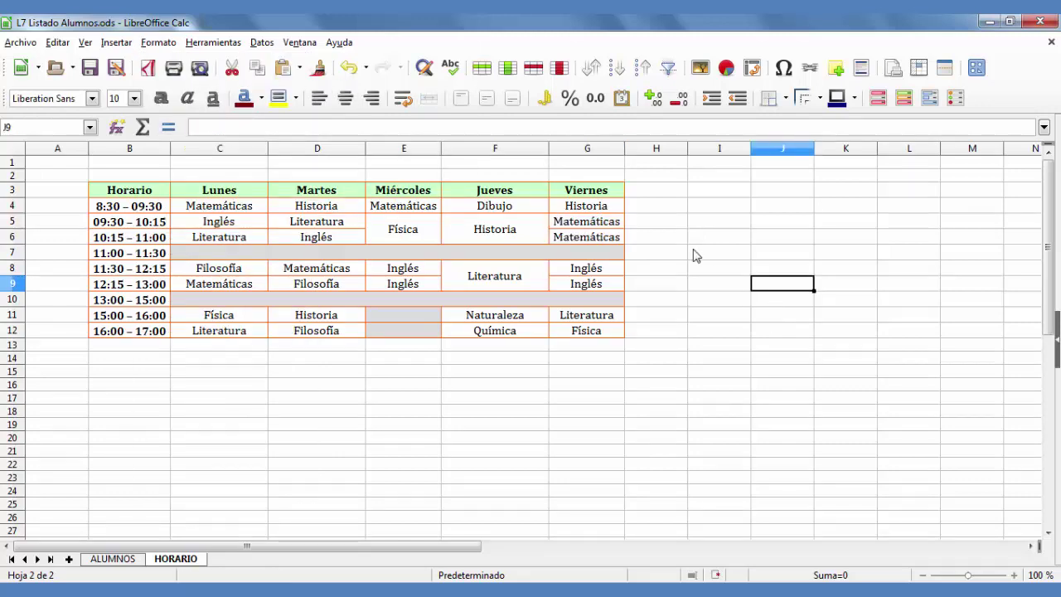
# Step: Split the merged Miércoles Física cell E5 back into its two original cells
pyautogui.click(419, 238)
pyautogui.rightClick(418, 238)
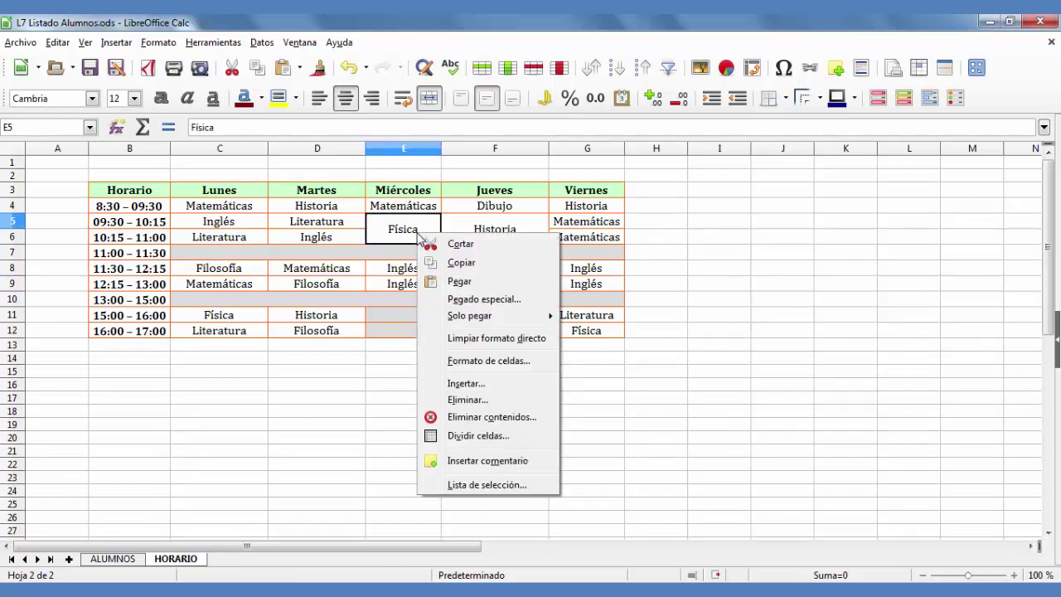
pyautogui.click(517, 439)
pyautogui.click(651, 414)
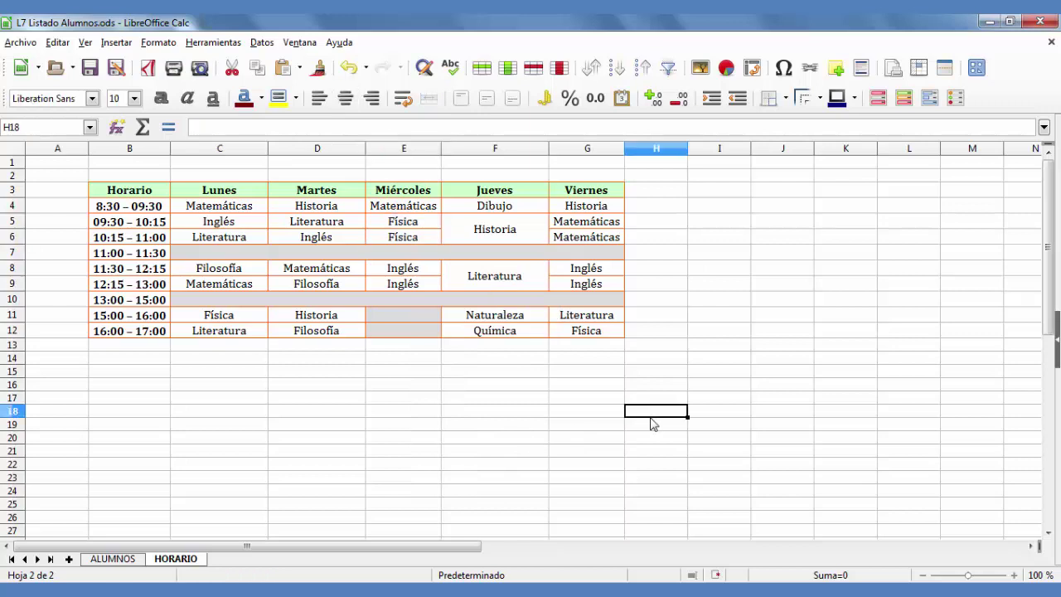